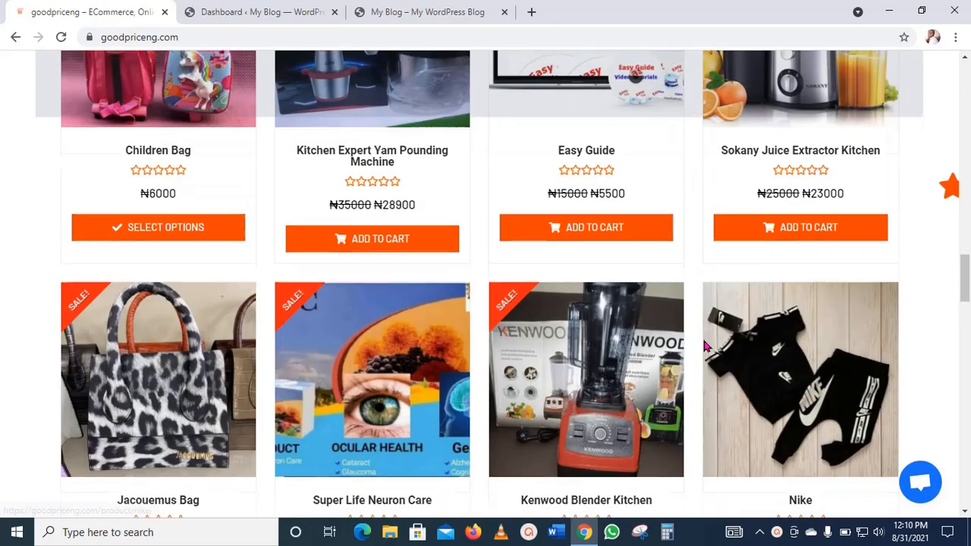
- Browse the store's featured products and open the Sokany Juice Extractor Kitchen product page to review its details
scroll(704, 345, up, 10)
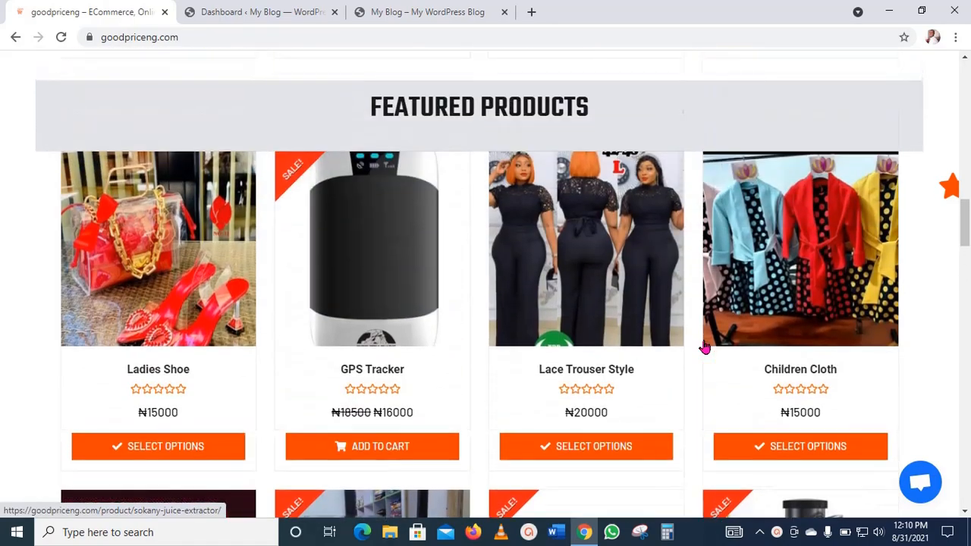
scroll(704, 345, up, 9)
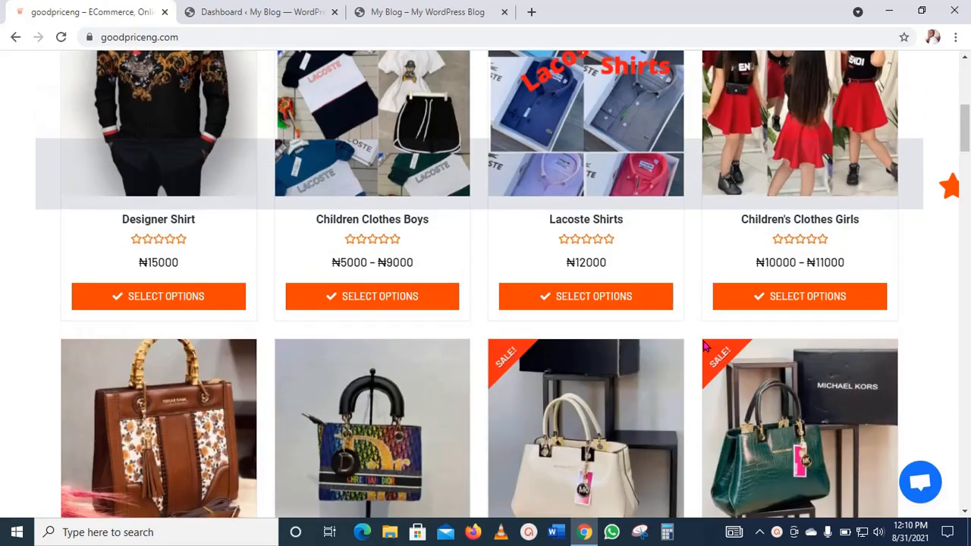
scroll(704, 346, down, 5)
scroll(703, 346, down, 12)
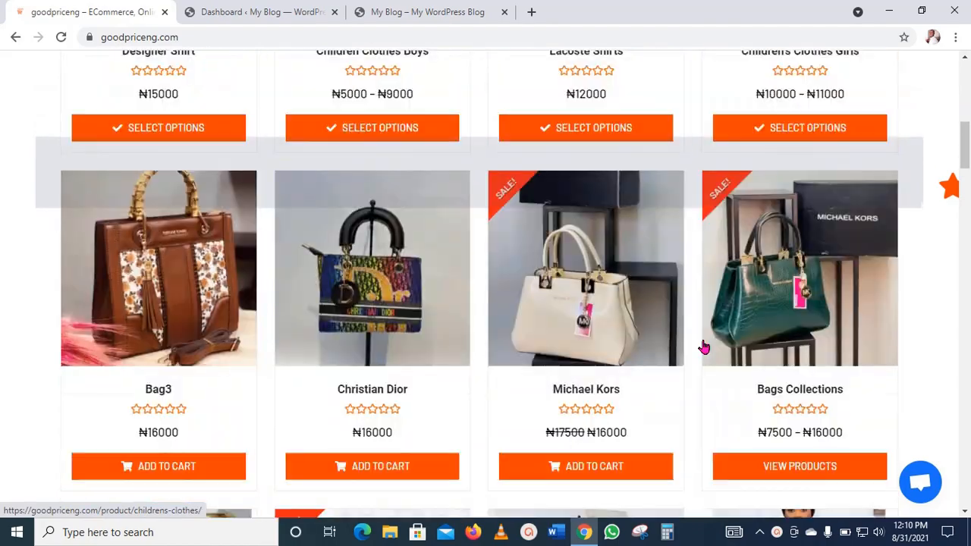
scroll(704, 346, down, 5)
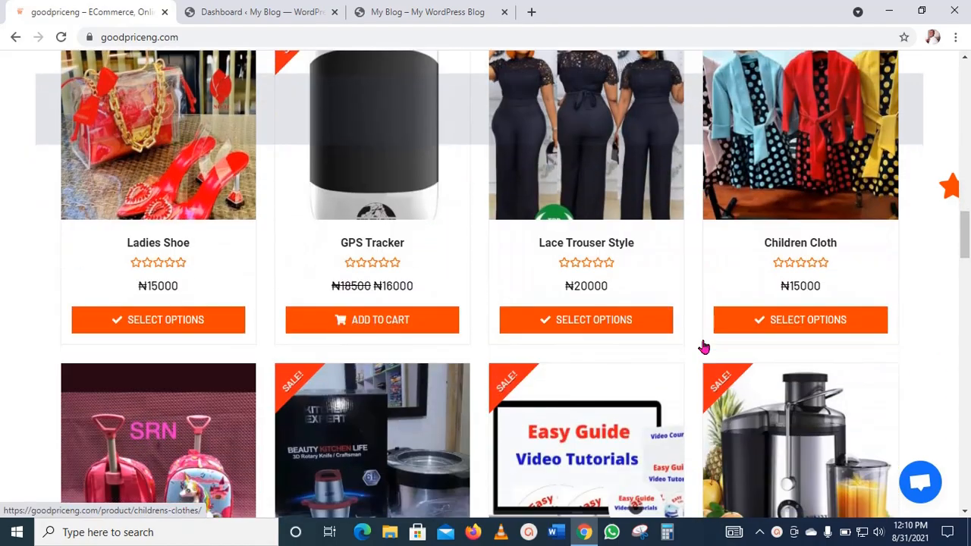
click(788, 381)
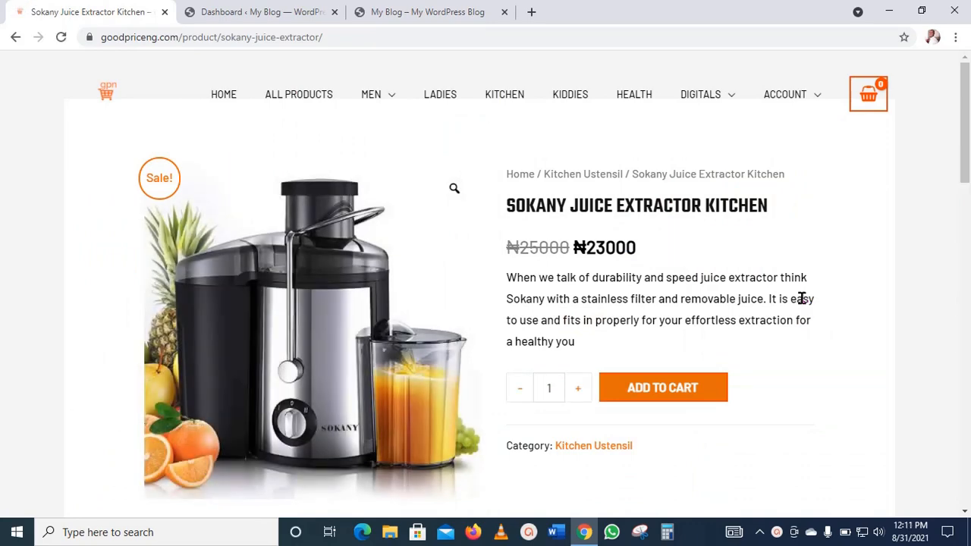
scroll(800, 300, down, 2)
scroll(798, 300, up, 2)
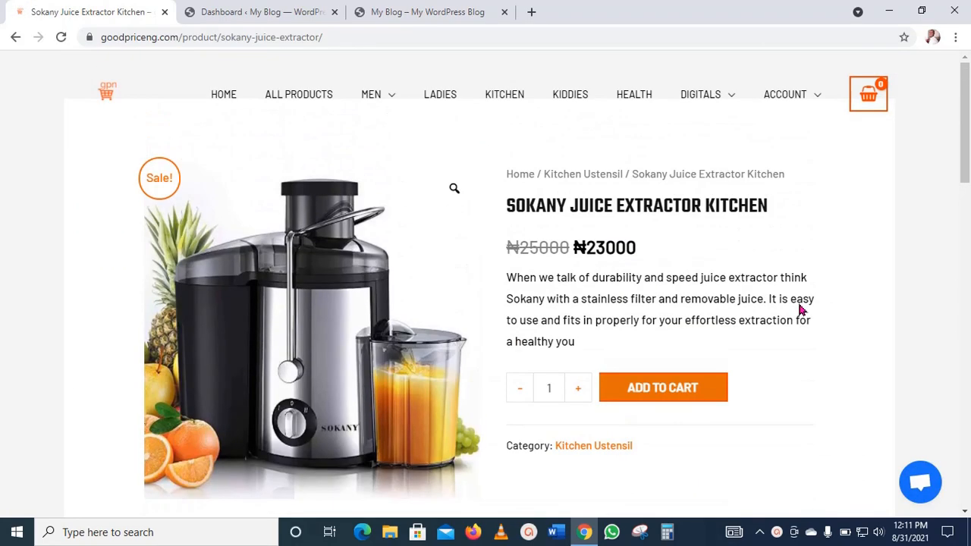
- Add the Sokany Juice Extractor Kitchen to the cart and proceed from the cart to checkout
click(671, 393)
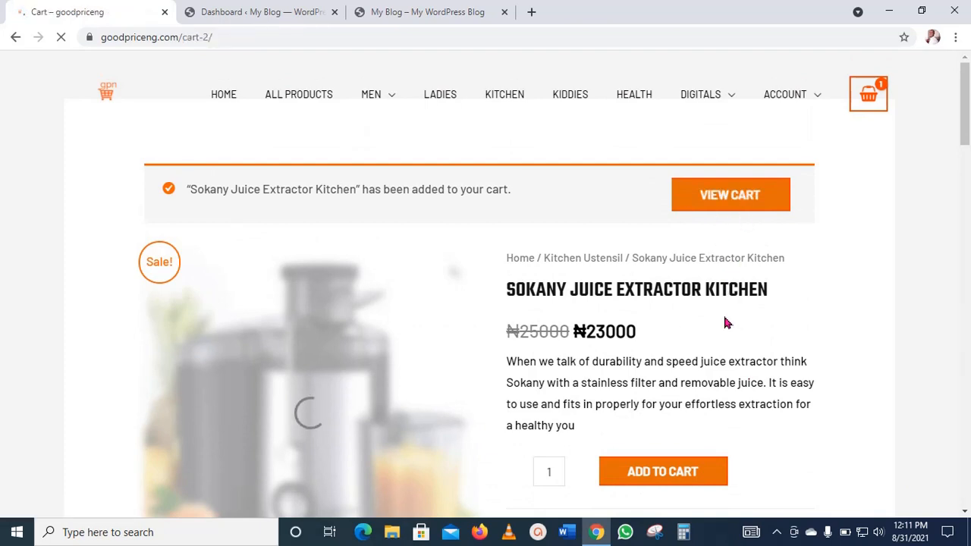
scroll(724, 322, down, 3)
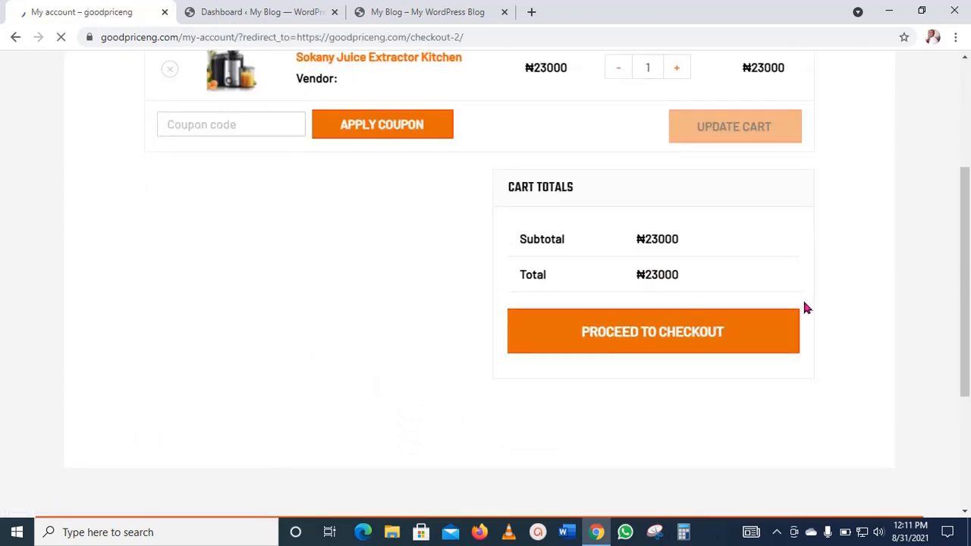
scroll(802, 308, down, 3)
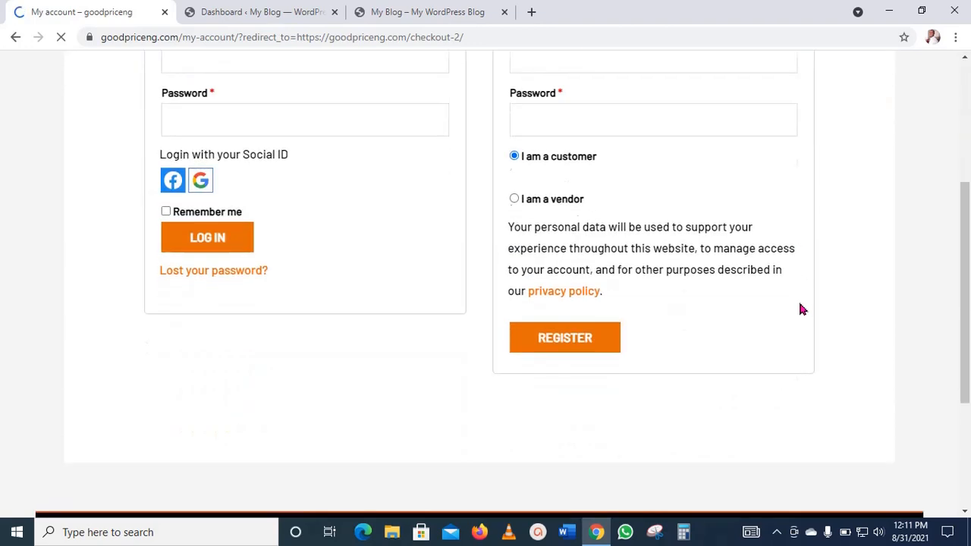
scroll(803, 308, up, 4)
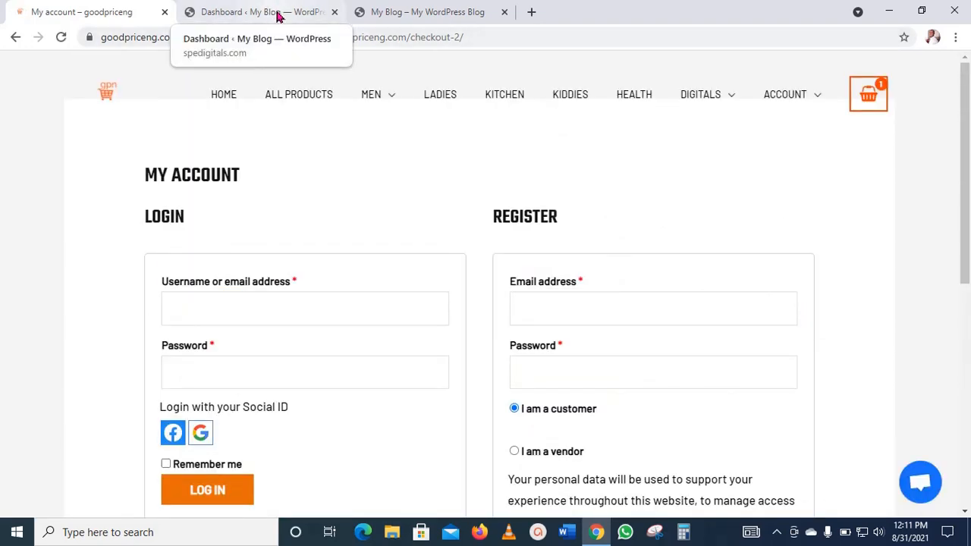
- Switch to the spedigitals.com WordPress dashboard and open the installed themes page
click(277, 13)
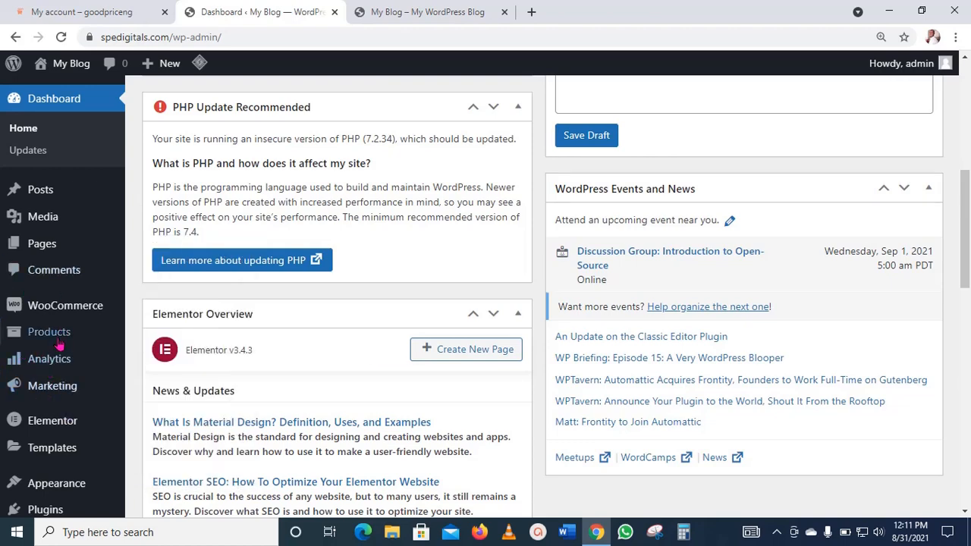
scroll(59, 345, down, 2)
mouse_move(56, 345)
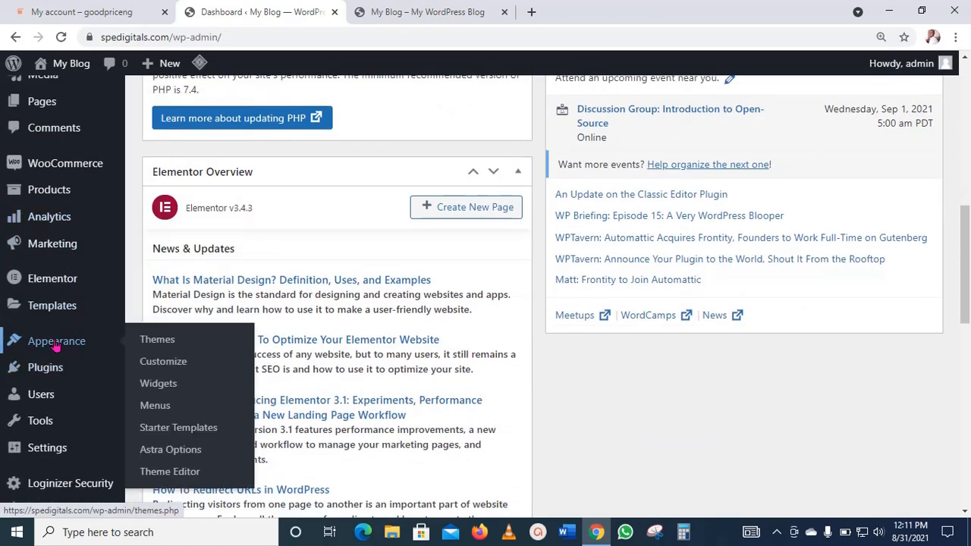
click(162, 342)
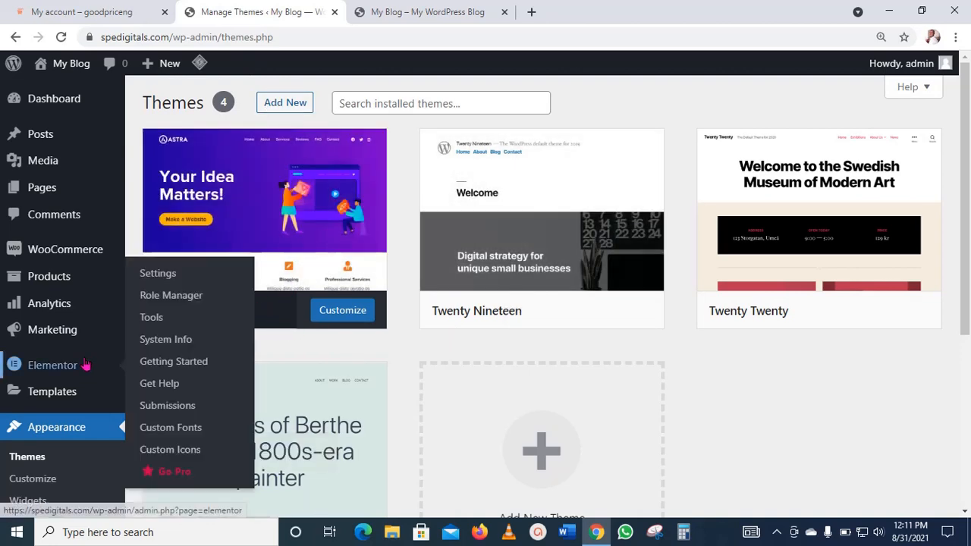
- Open the page for adding new plugins and search for "woocommerce"
scroll(76, 318, down, 3)
scroll(88, 294, down, 1)
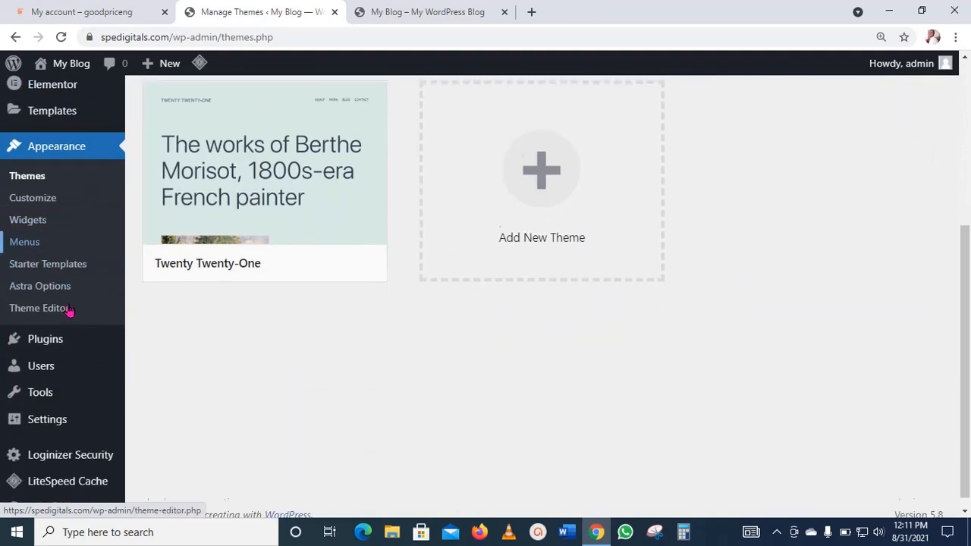
mouse_move(43, 335)
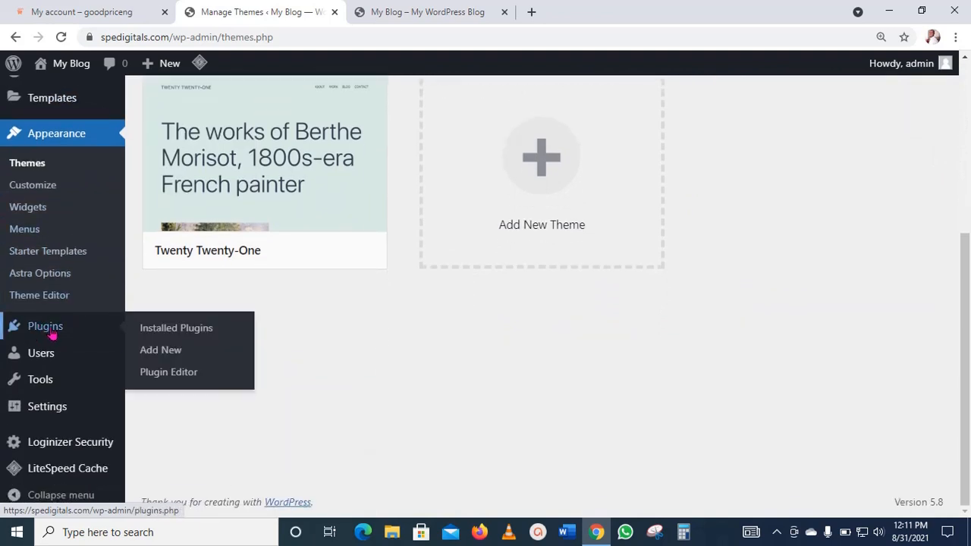
click(200, 355)
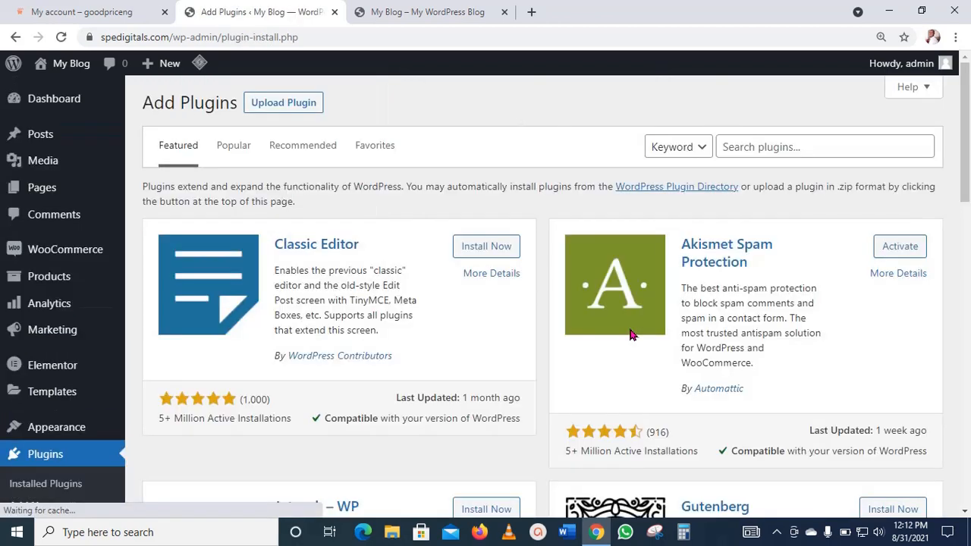
click(792, 143)
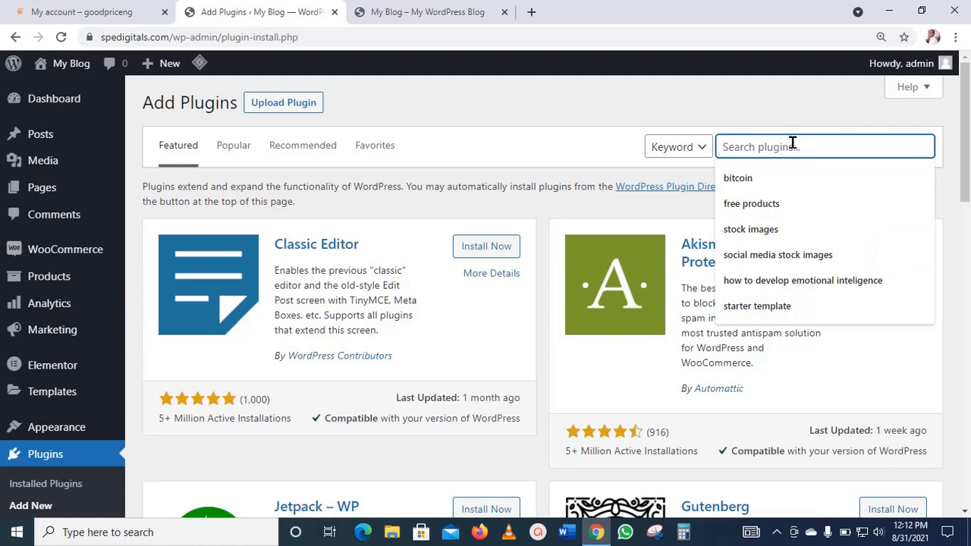
text(woo)
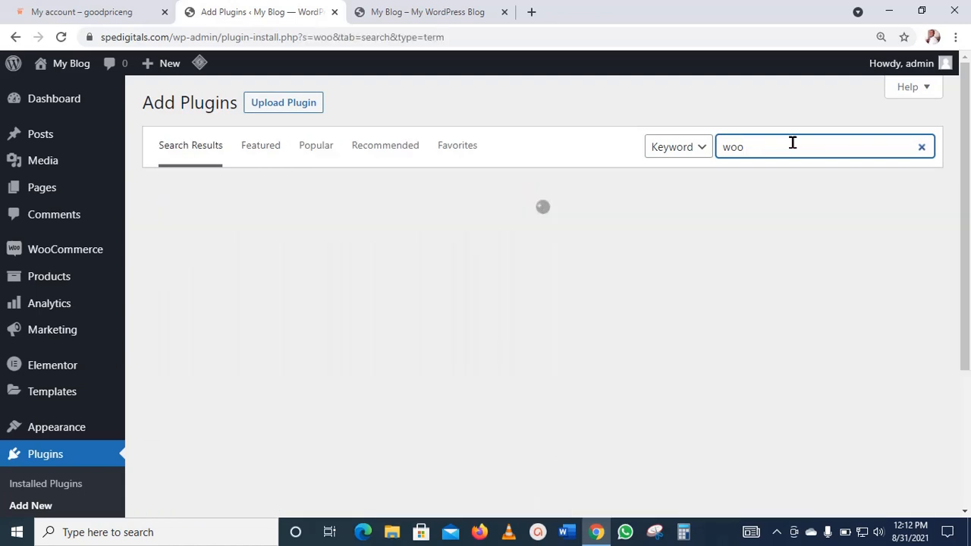
text(commerce)
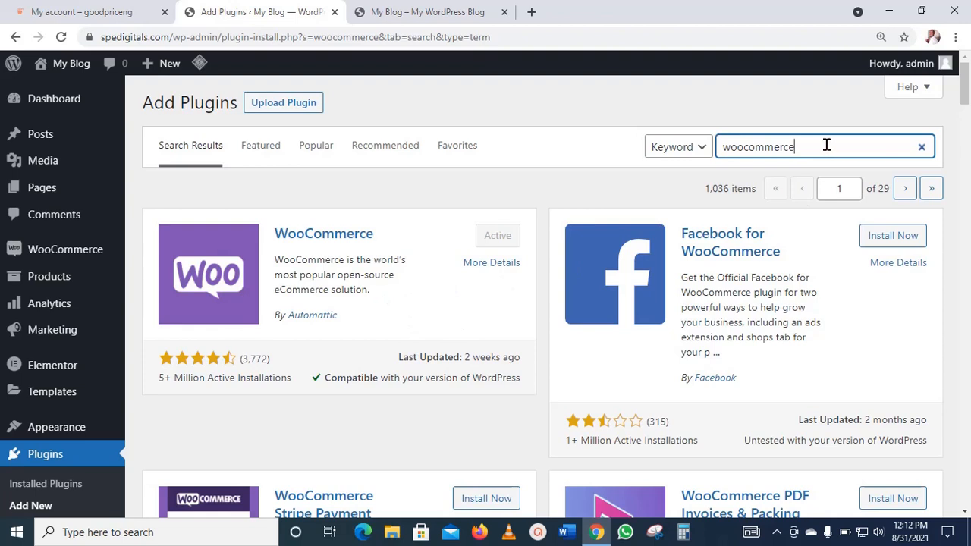
- Replace the plugin search term with "starter template" and run the search
drag(826, 146, 708, 160)
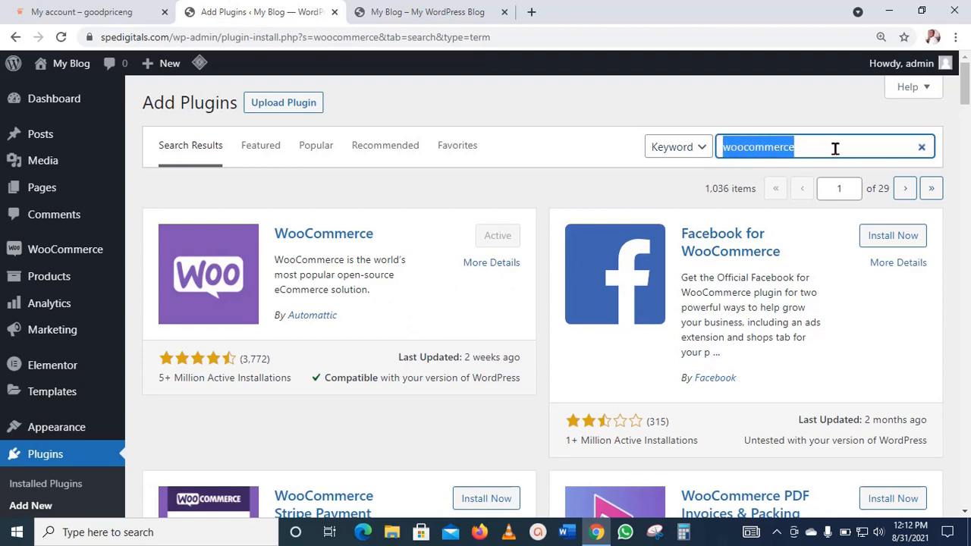
text(sta)
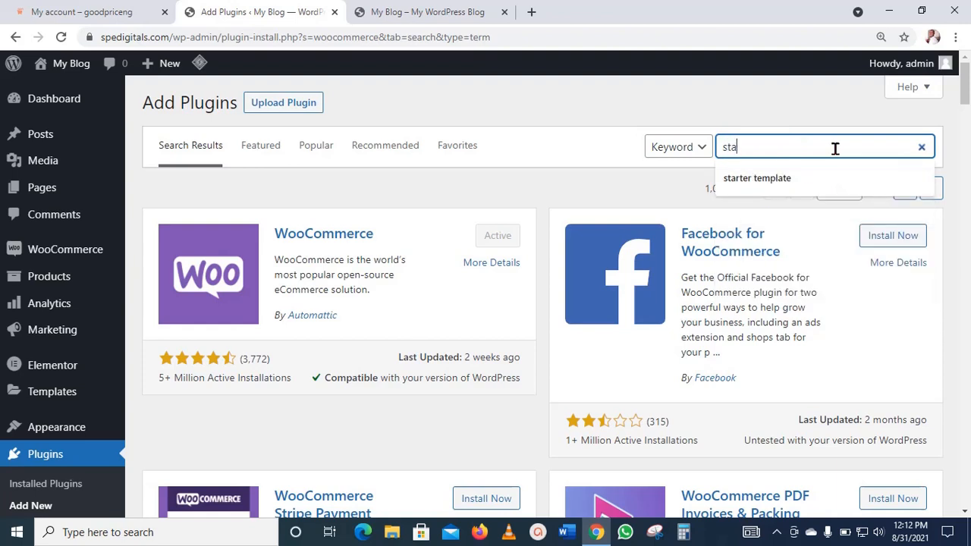
key(Down)
key(Return)
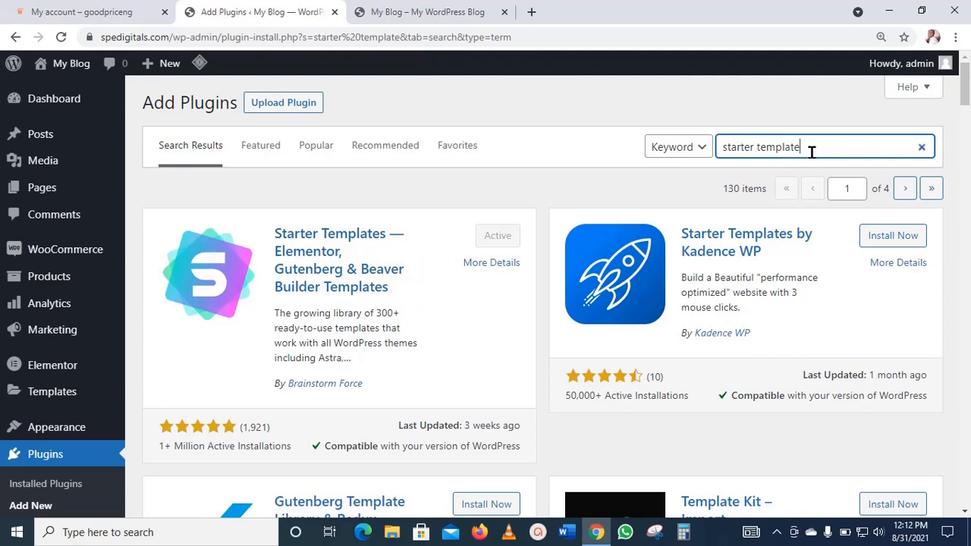
- Search the plugin directory for "elementor" instead
drag(811, 149, 707, 156)
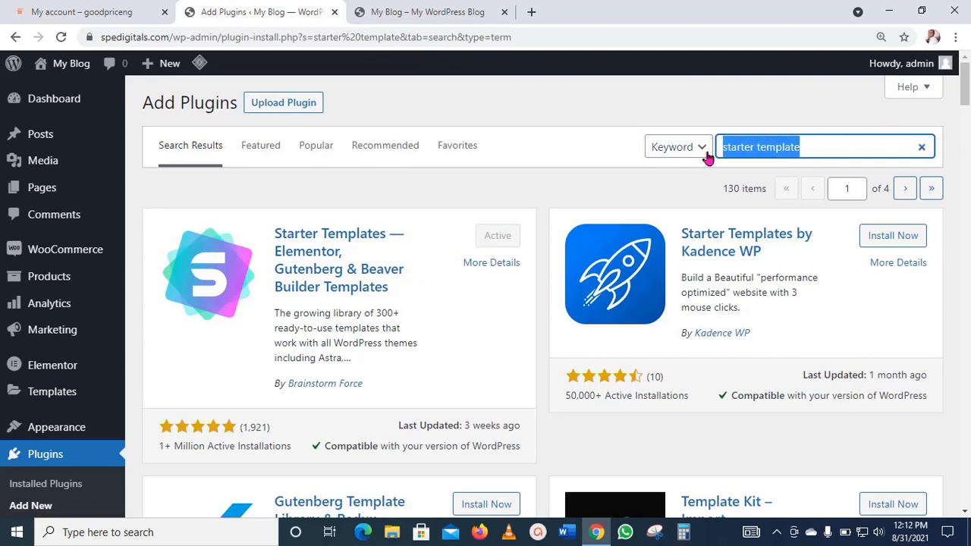
text(ele)
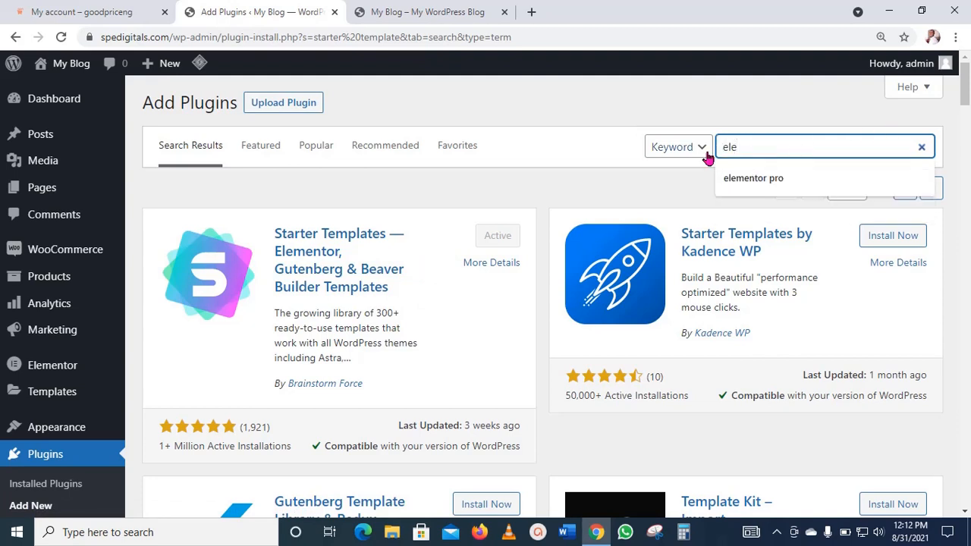
text(mentor)
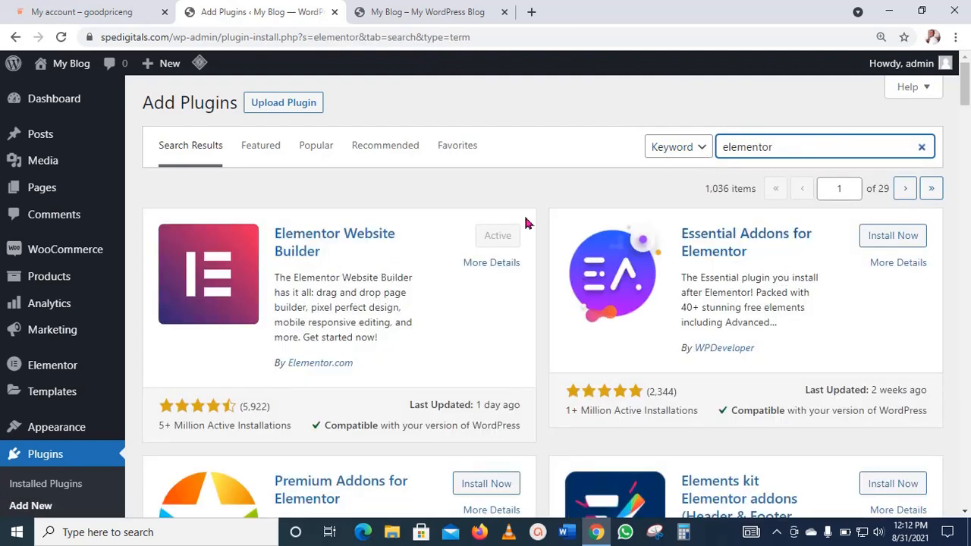
- Open the Starter Templates library under the site's appearance settings and look through the available templates
scroll(23, 243, down, 3)
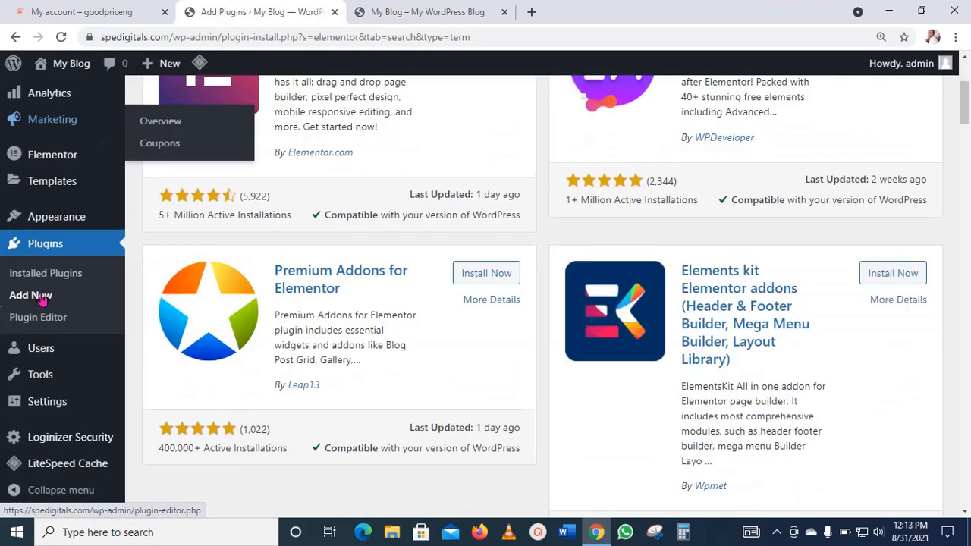
mouse_move(40, 231)
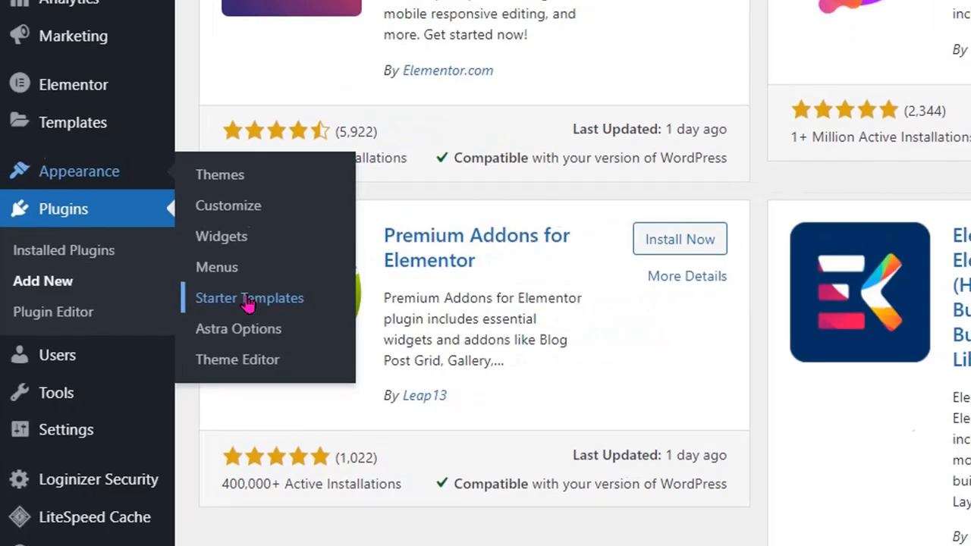
click(357, 280)
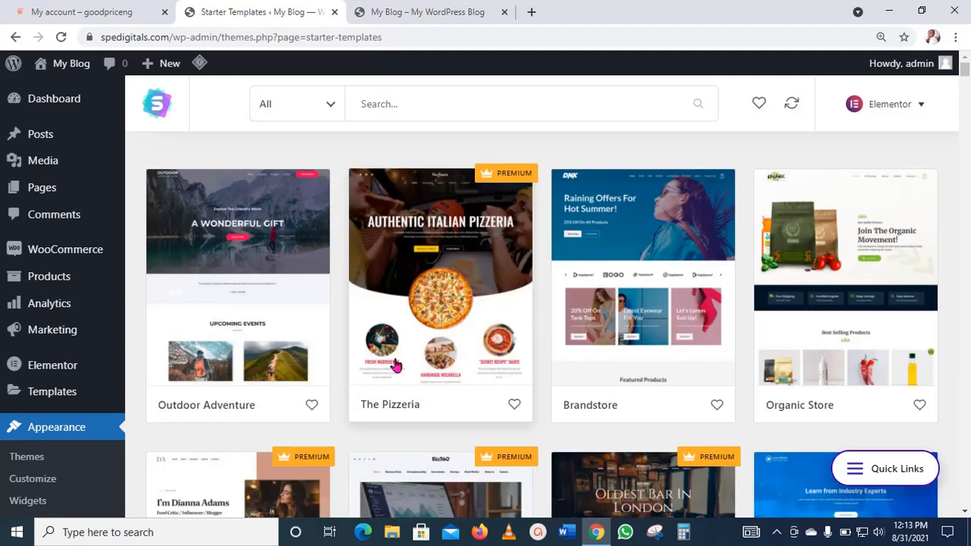
scroll(500, 356, down, 1)
scroll(500, 357, down, 2)
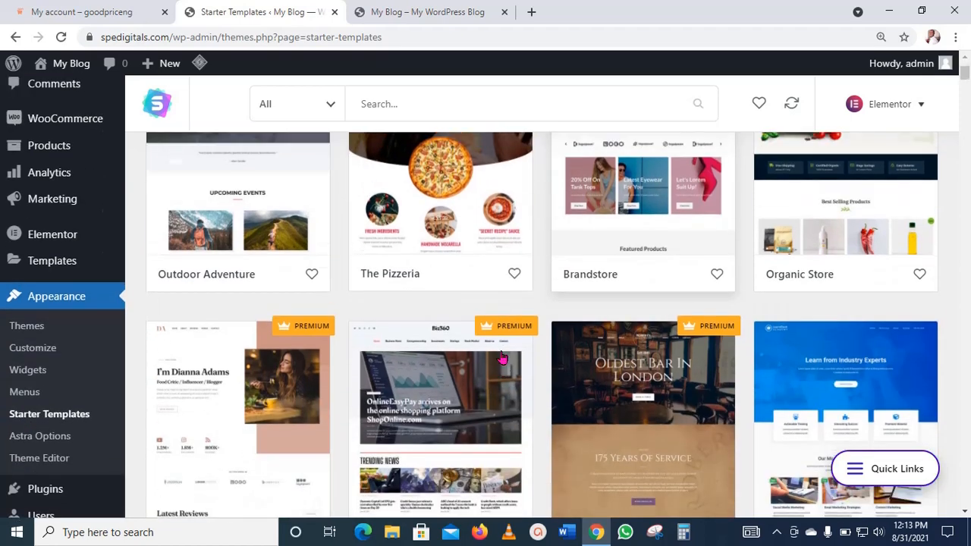
scroll(380, 303, up, 3)
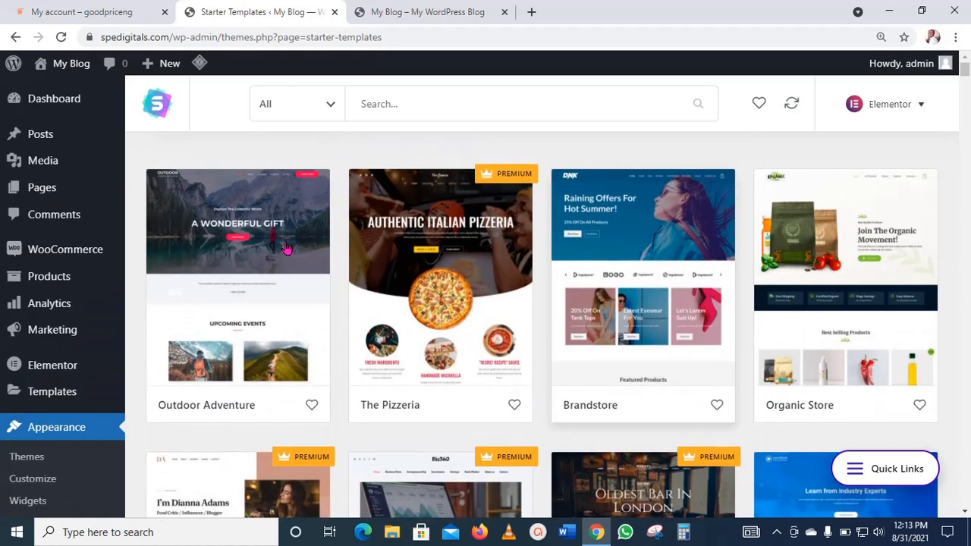
- Filter the starter templates to the eCommerce category and Free designs, and look through the filtered templates
click(331, 112)
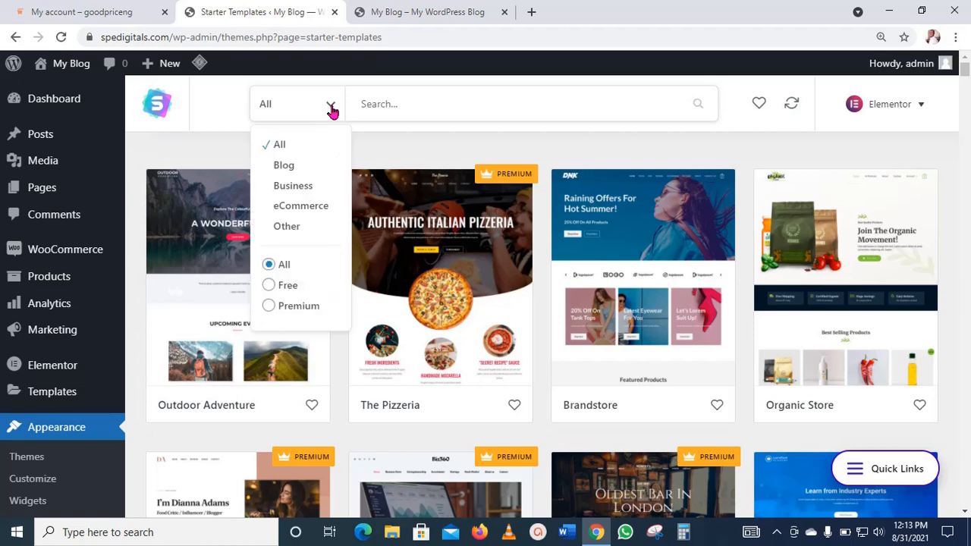
click(310, 208)
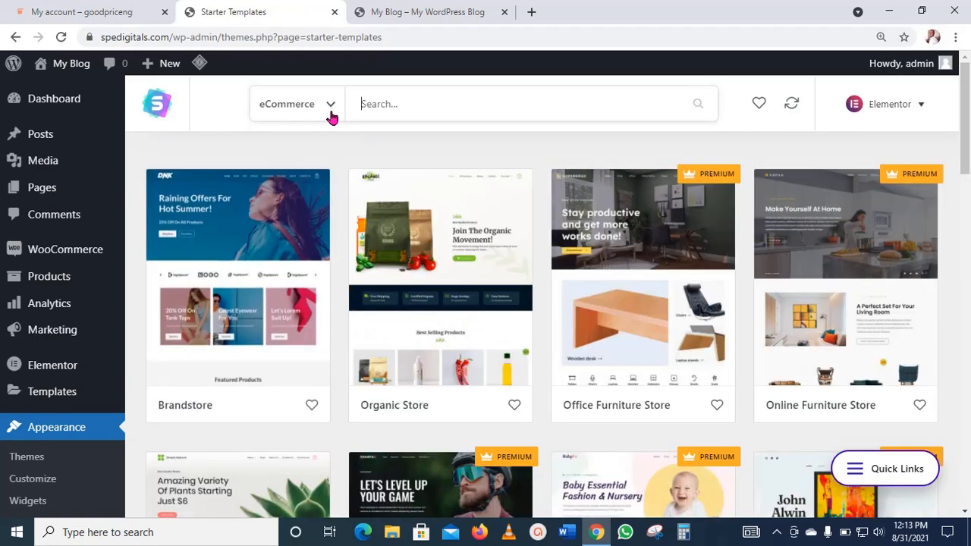
click(332, 112)
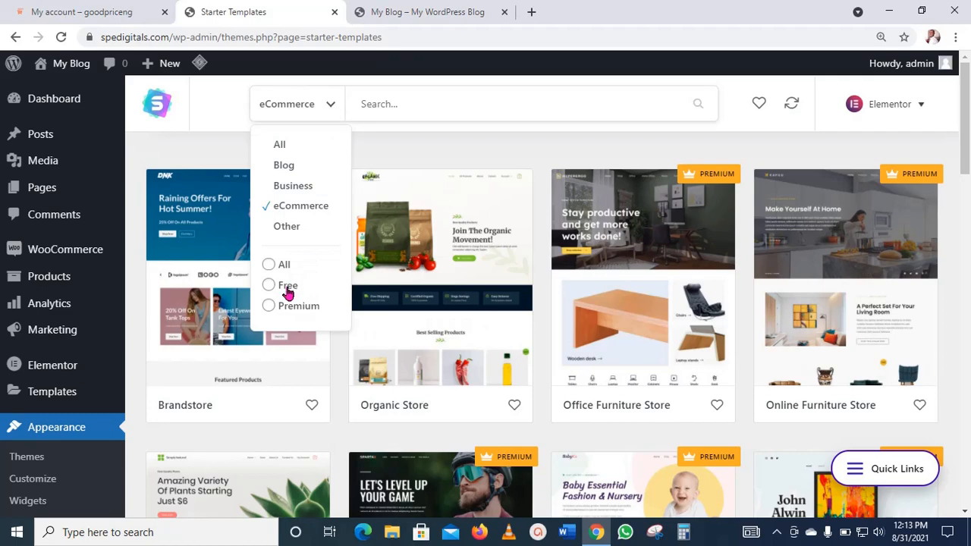
click(285, 288)
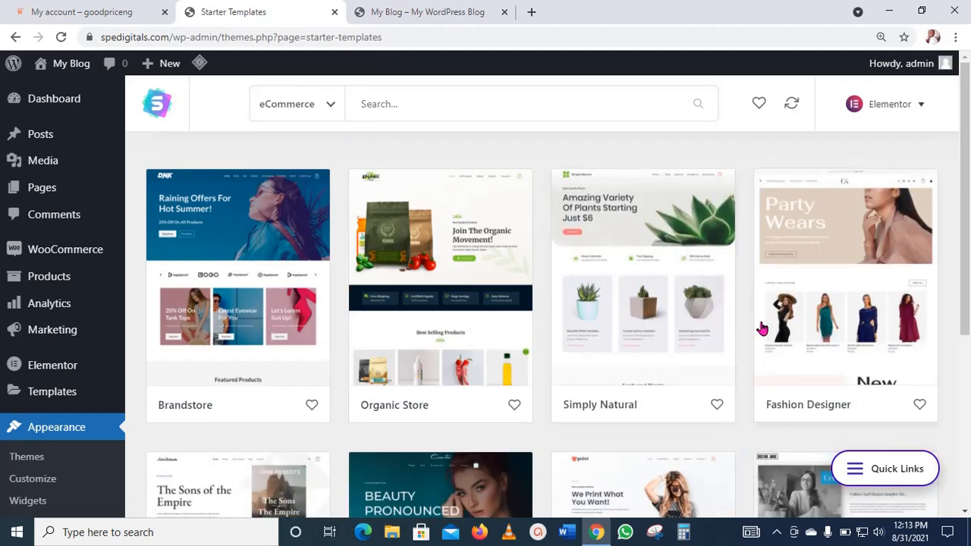
scroll(758, 331, down, 2)
scroll(777, 331, down, 2)
scroll(775, 322, up, 4)
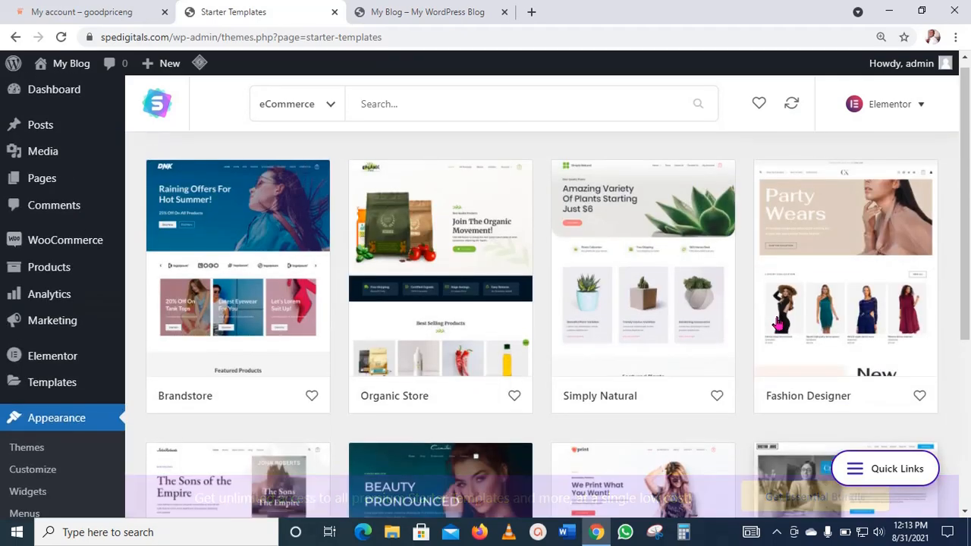
- Open the Custom Printing template from the filtered eCommerce templates and look through its site preview
scroll(778, 322, down, 4)
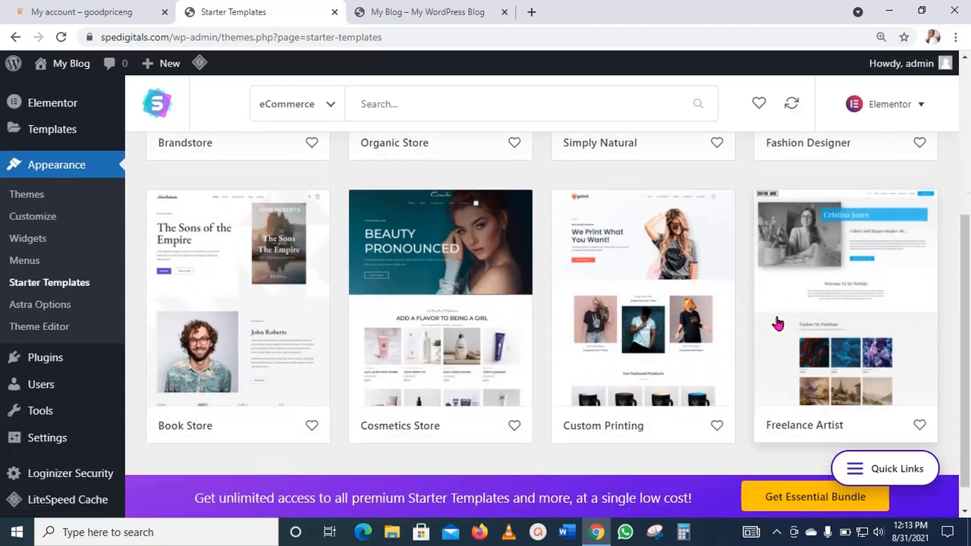
click(660, 305)
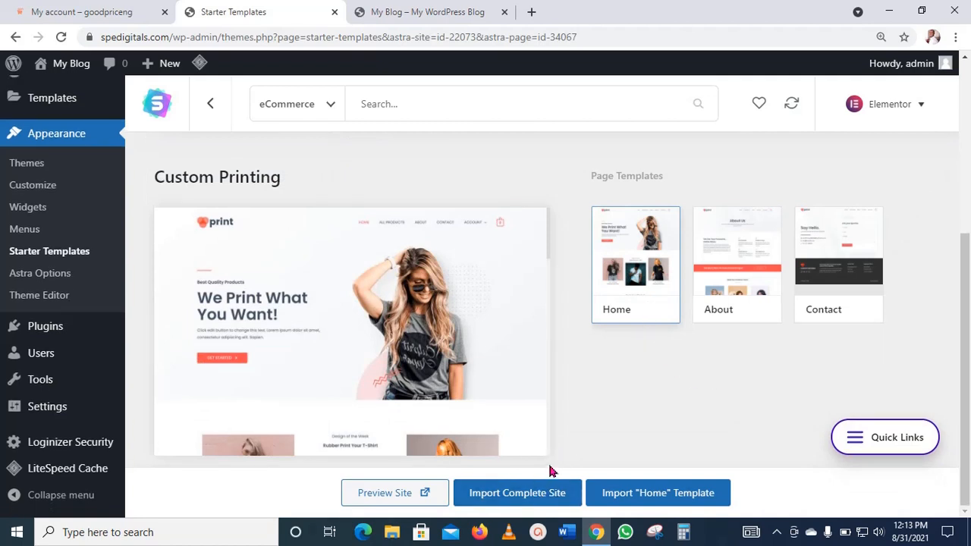
click(427, 493)
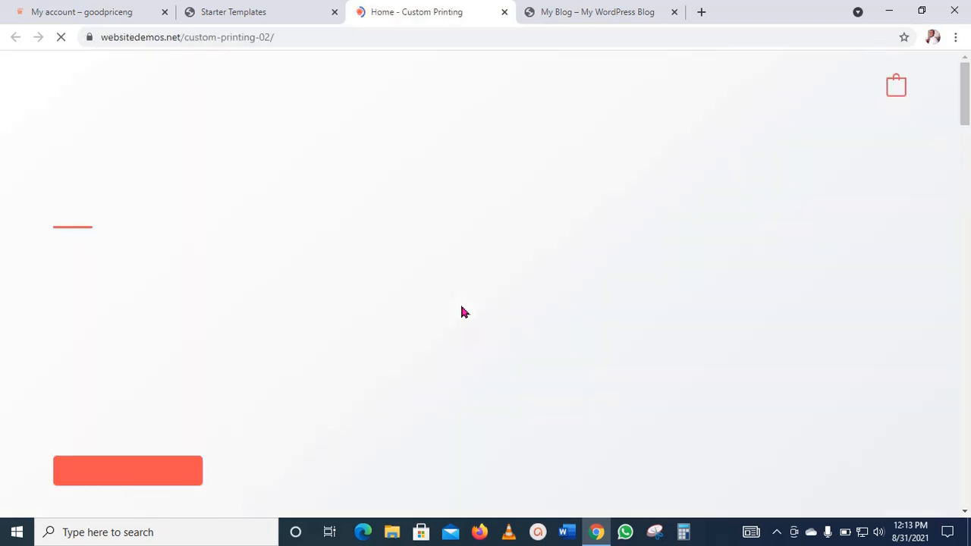
scroll(500, 317, down, 10)
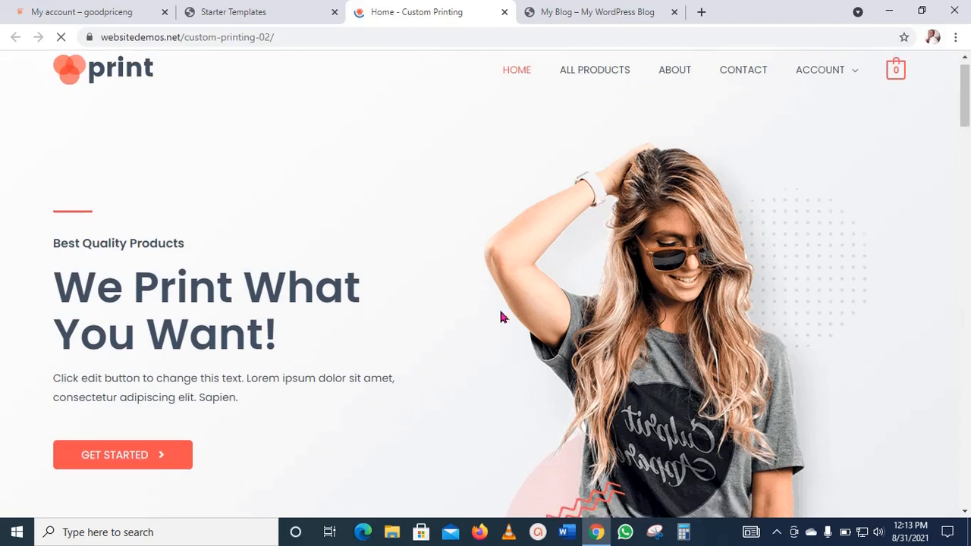
scroll(501, 312, down, 10)
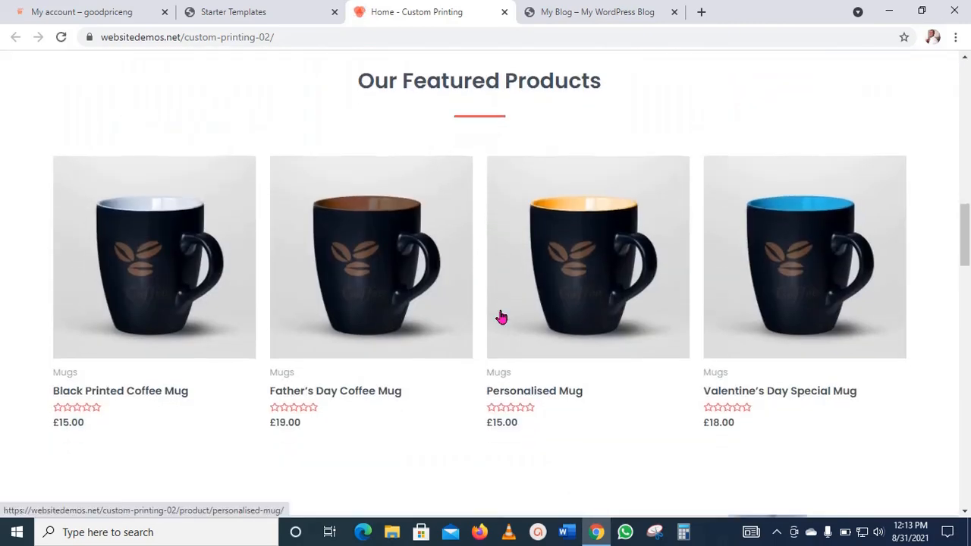
scroll(497, 303, up, 4)
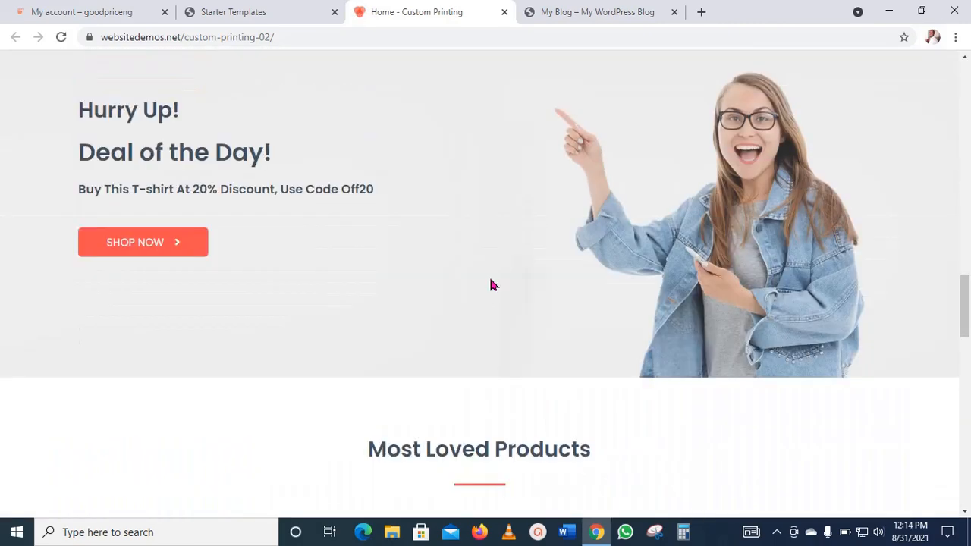
- Import the complete Custom Printing site, answering Intermediate and Myself/My company and skipping the name and email form
click(278, 9)
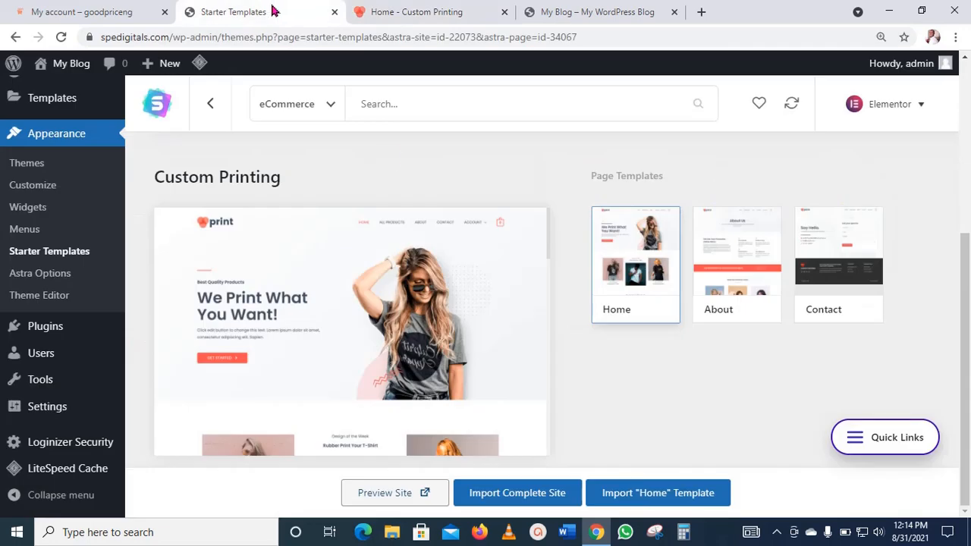
click(533, 498)
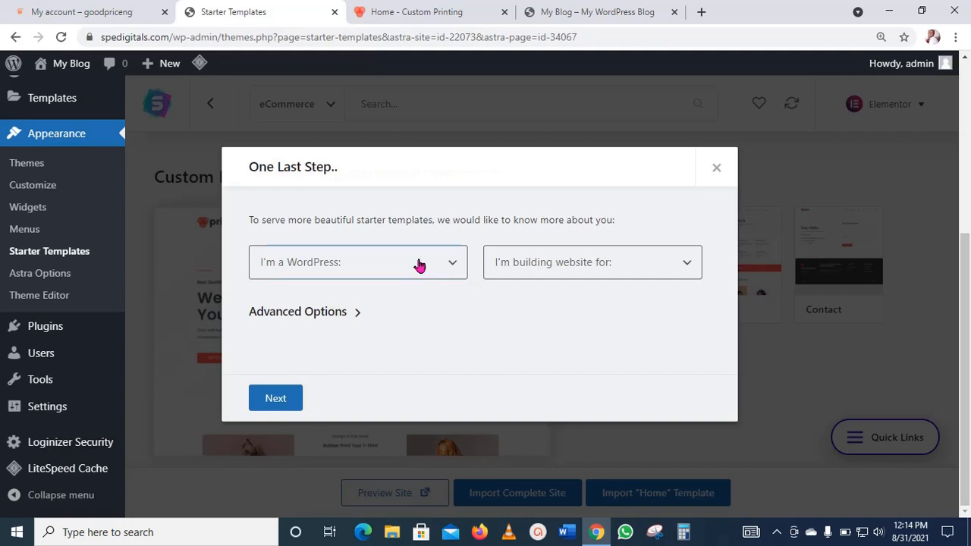
click(451, 275)
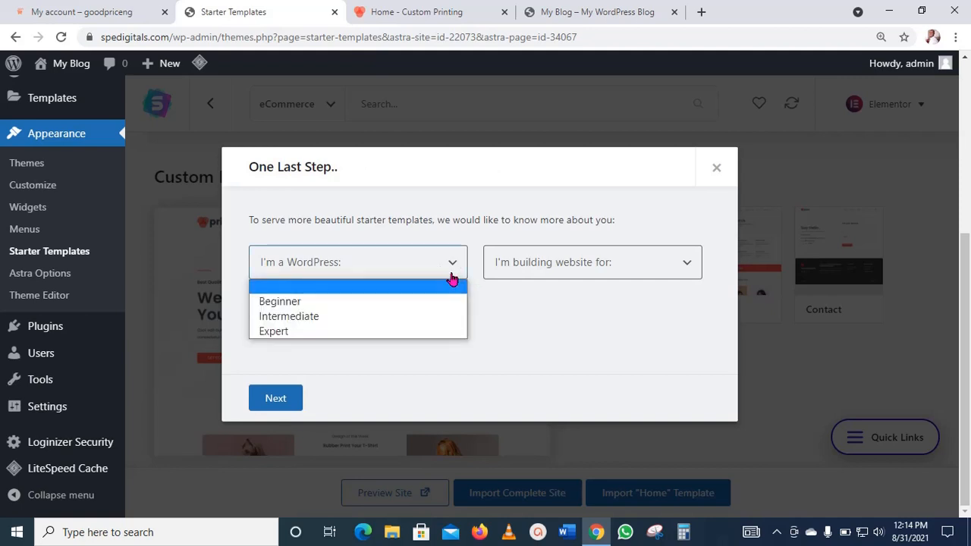
click(338, 321)
click(681, 270)
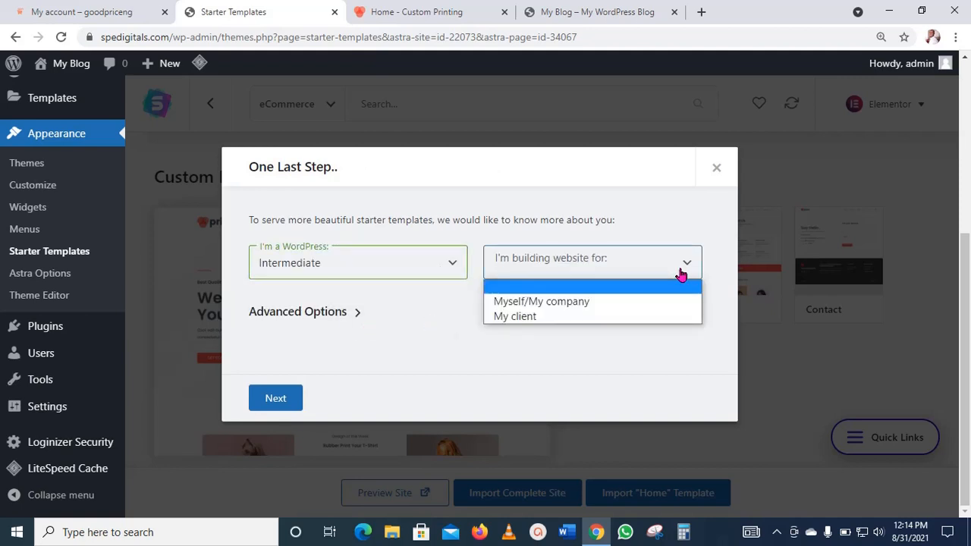
click(583, 304)
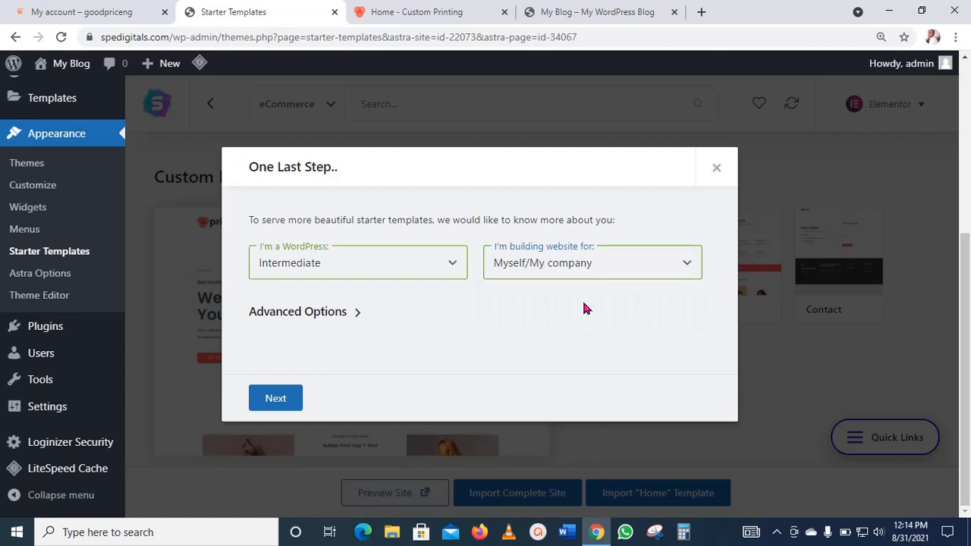
click(293, 405)
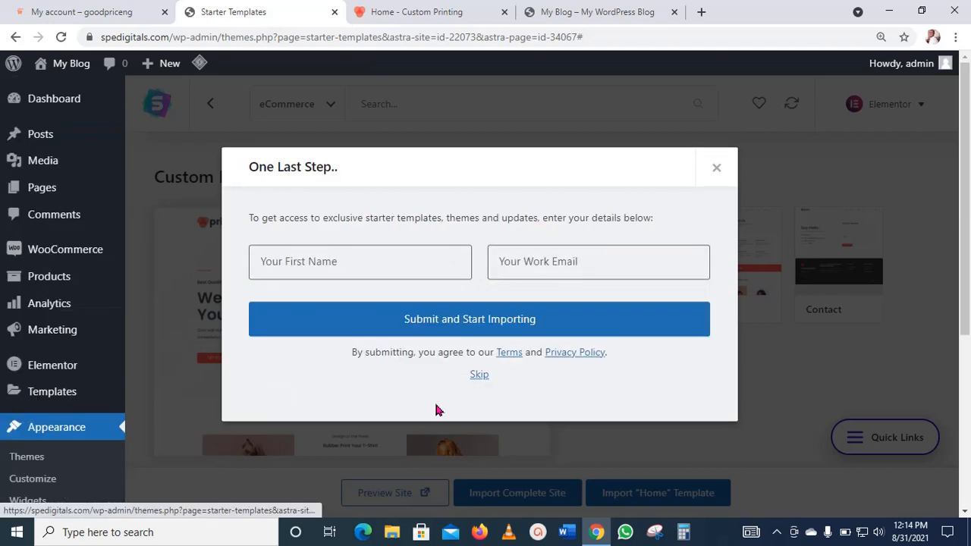
click(474, 376)
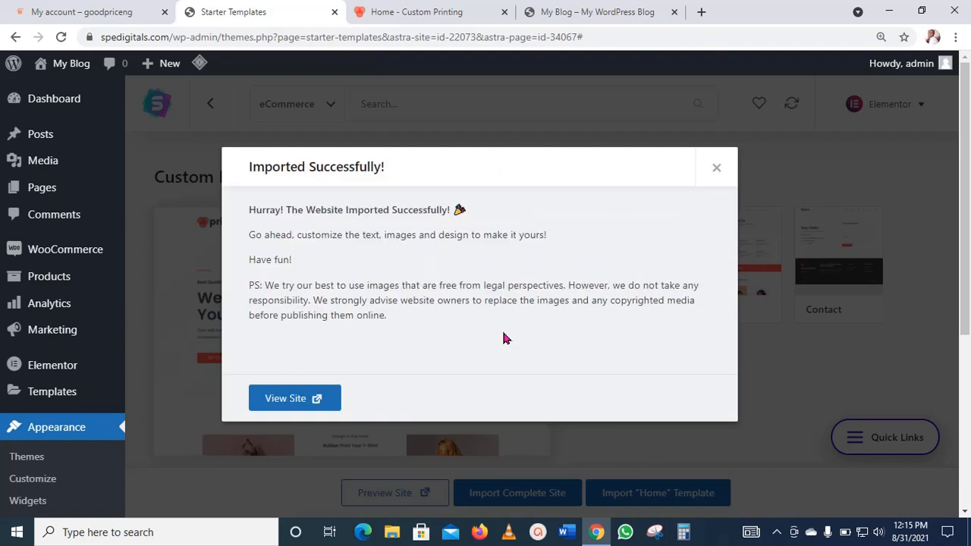
- View the imported site and look through its home page, including the T-shirt, mug and deal sections
click(329, 406)
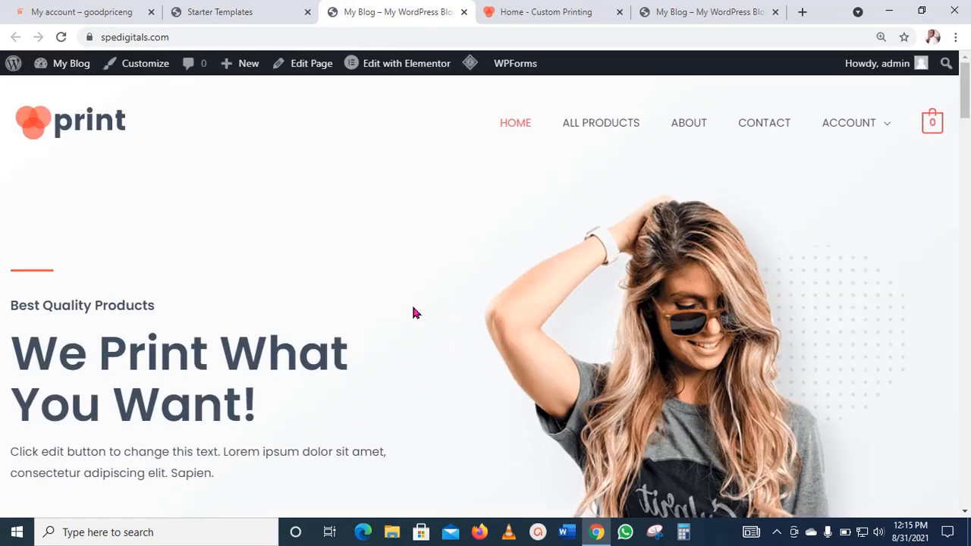
scroll(419, 303, down, 10)
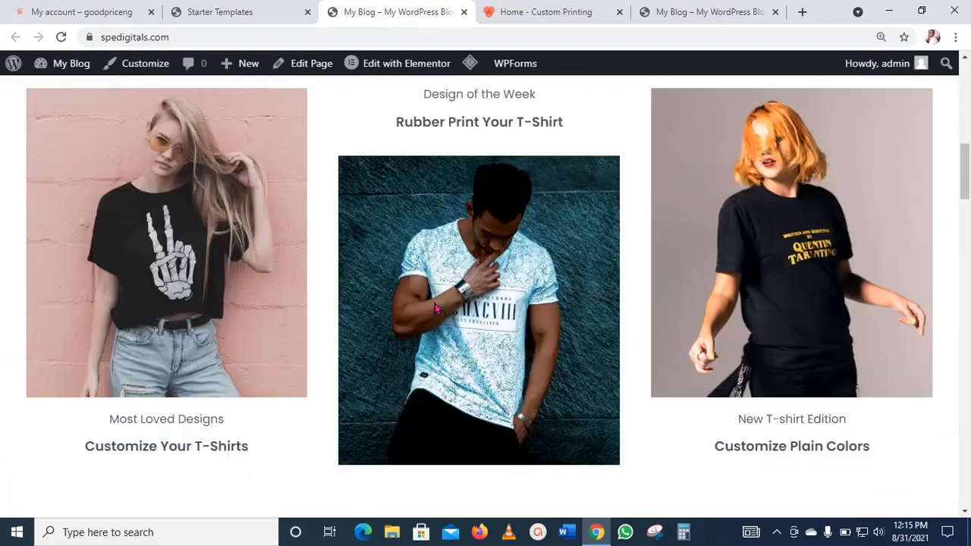
scroll(434, 301, down, 8)
scroll(438, 309, up, 7)
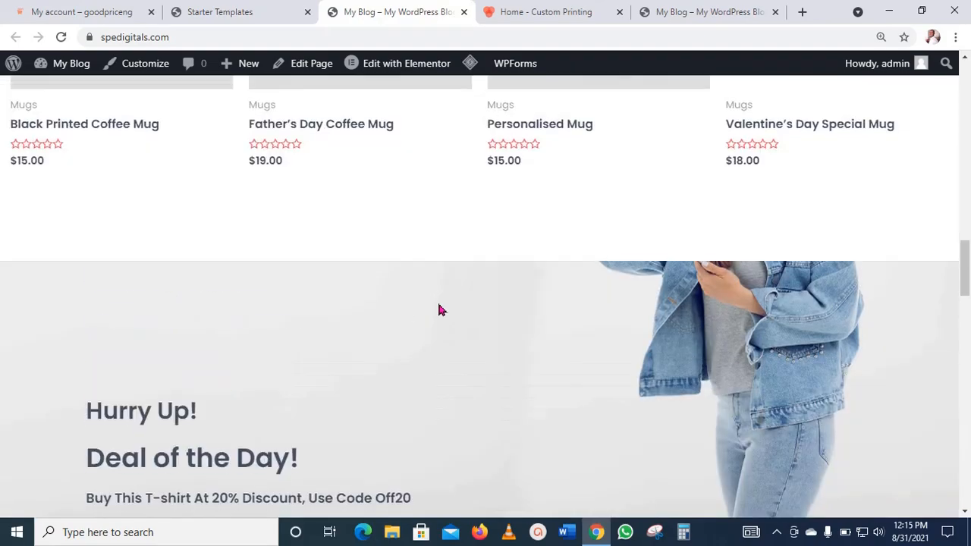
scroll(439, 309, up, 10)
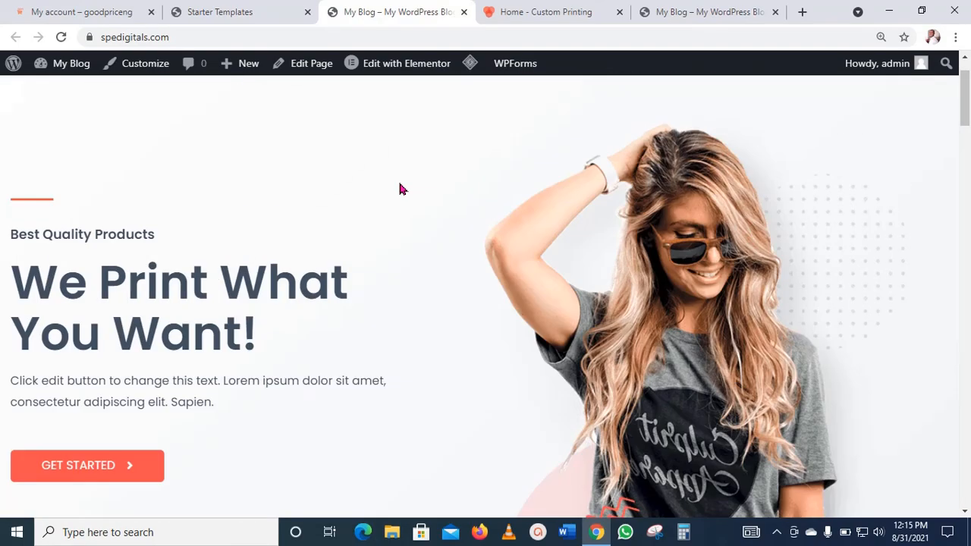
- Open the home page for editing with Elementor and look over its hero section
click(395, 70)
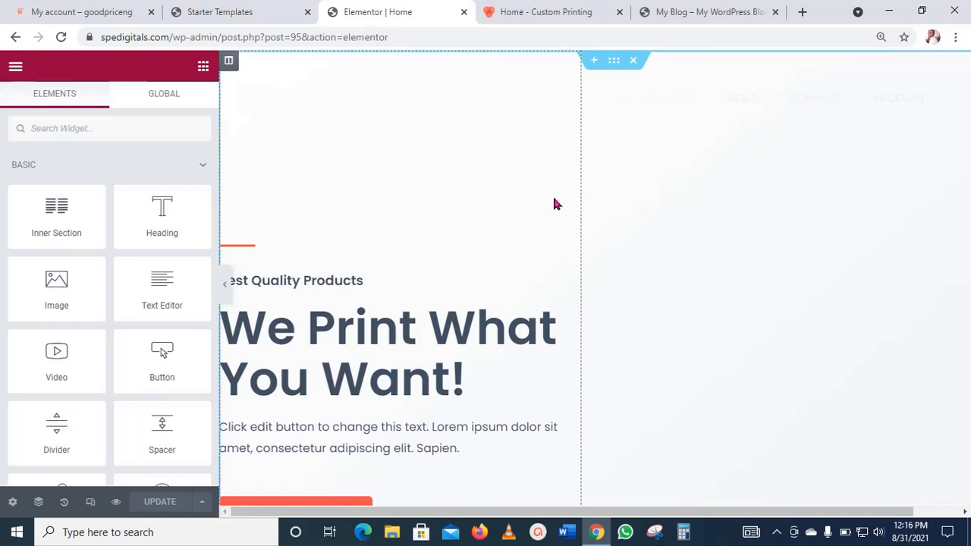
scroll(553, 203, down, 3)
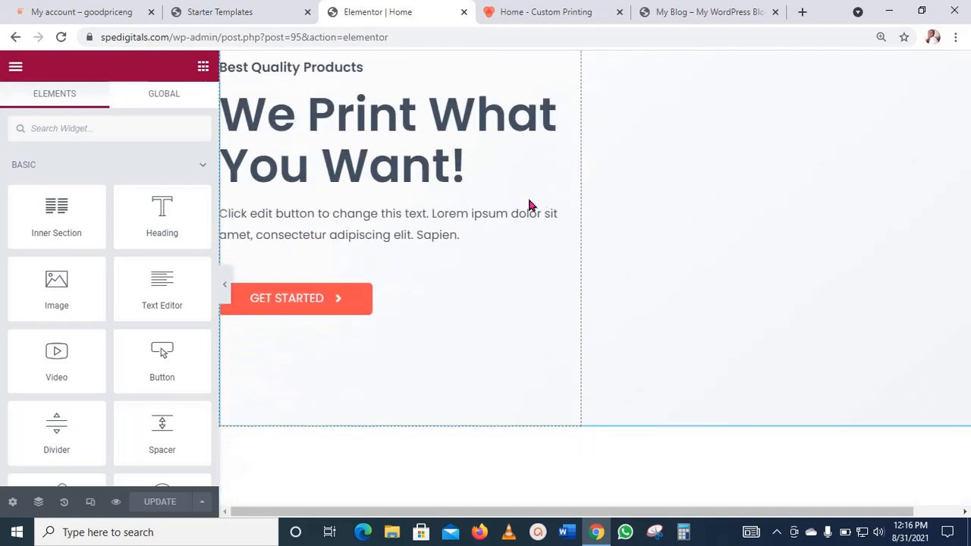
scroll(531, 205, up, 3)
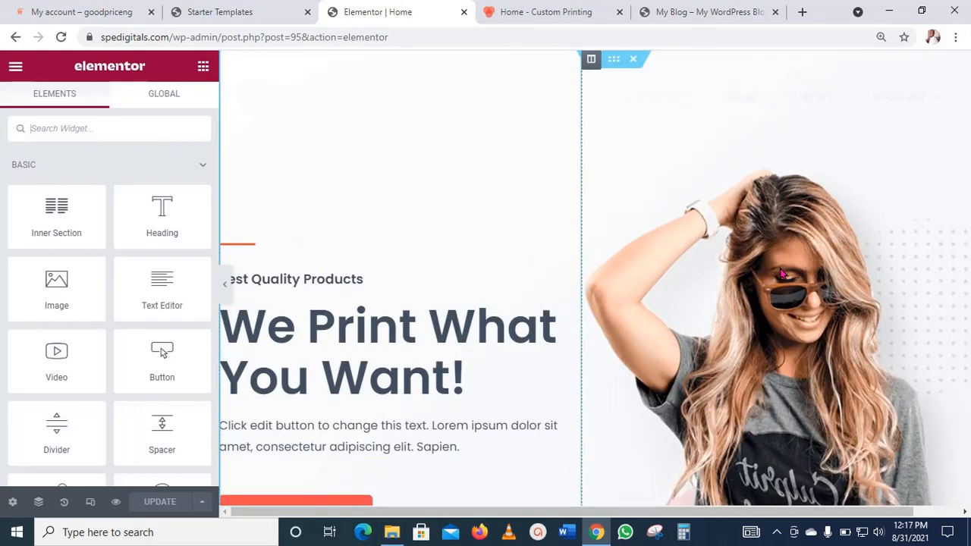
scroll(781, 273, down, 6)
scroll(778, 274, up, 4)
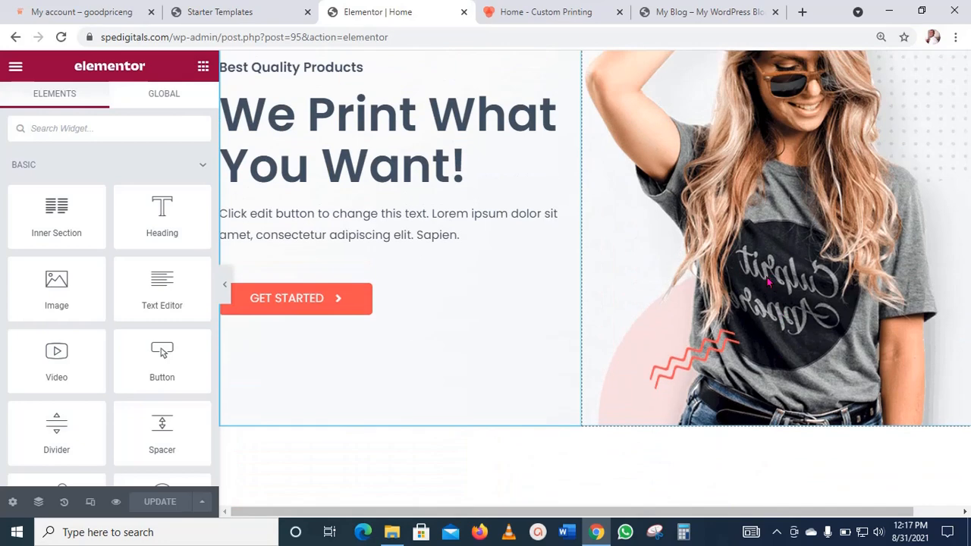
scroll(768, 282, up, 3)
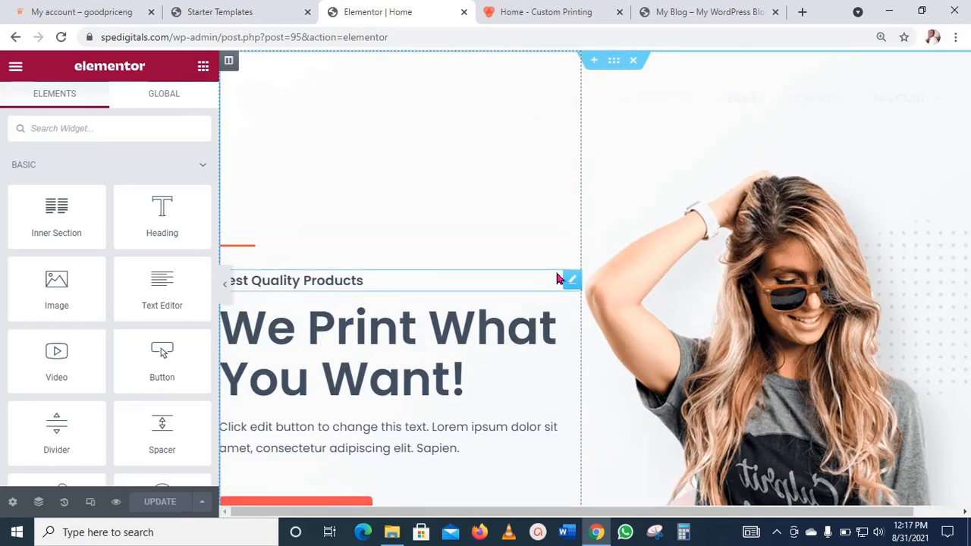
scroll(835, 313, down, 1)
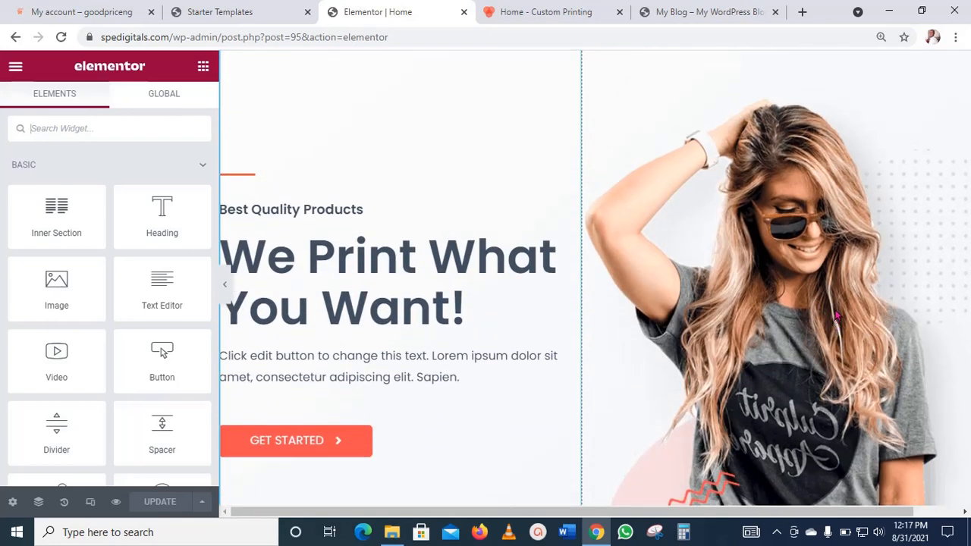
- Replace the hero section's image of the woman with 19500-6.jpeg uploaded from the OgoCollections folder
click(837, 315)
mouse_move(103, 221)
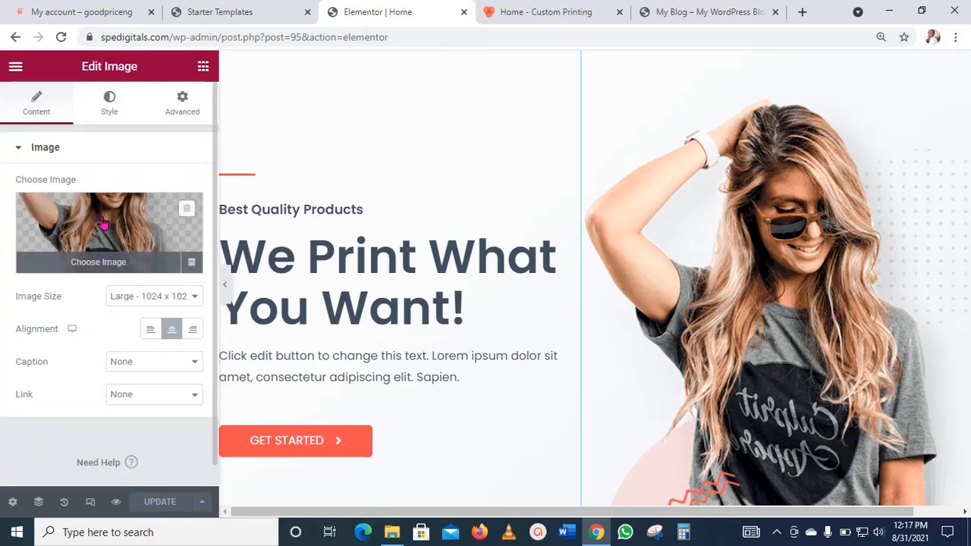
click(103, 220)
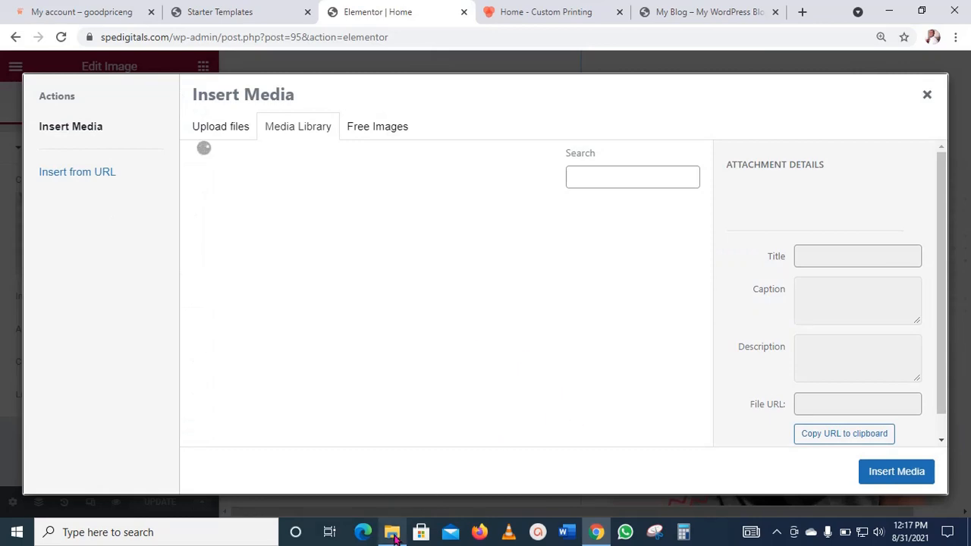
mouse_move(392, 532)
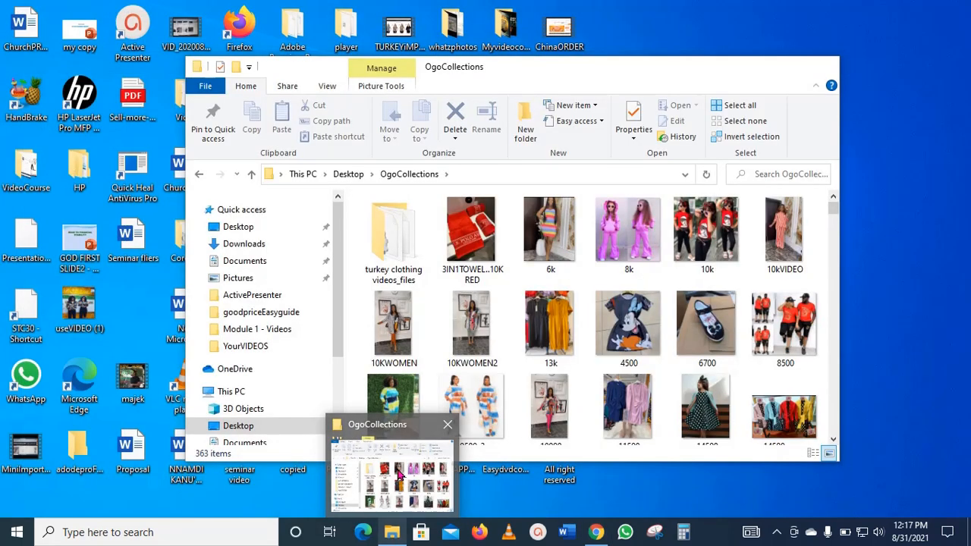
click(393, 470)
scroll(645, 382, down, 2)
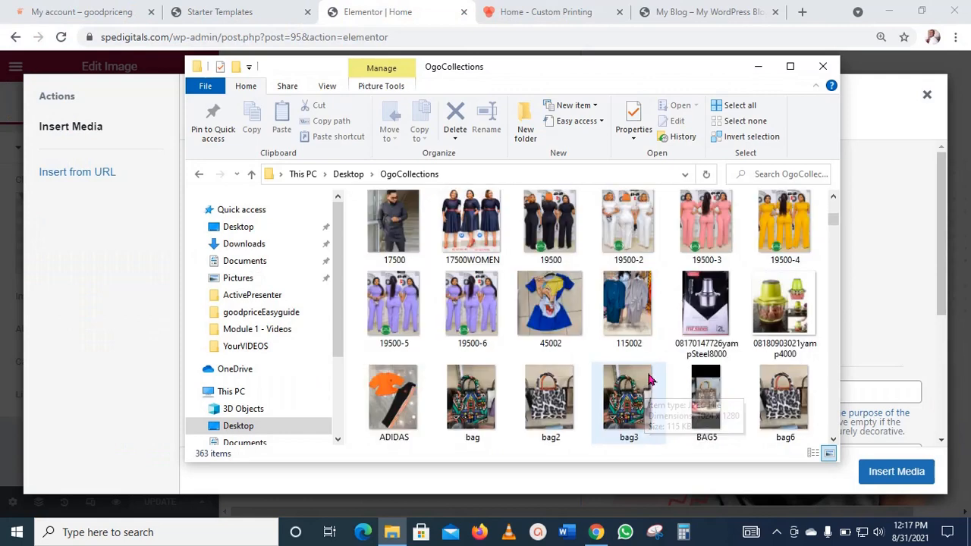
click(471, 297)
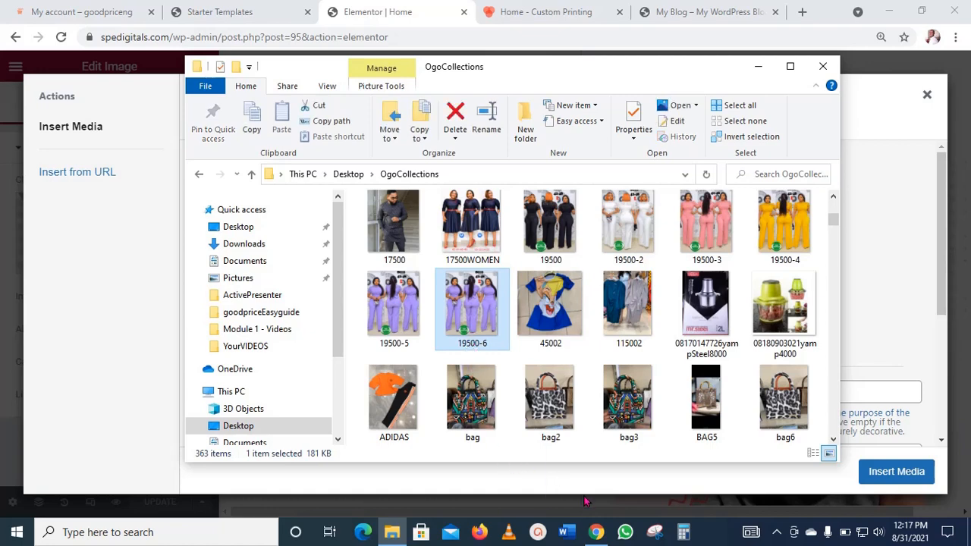
click(596, 532)
drag(596, 532, 458, 326)
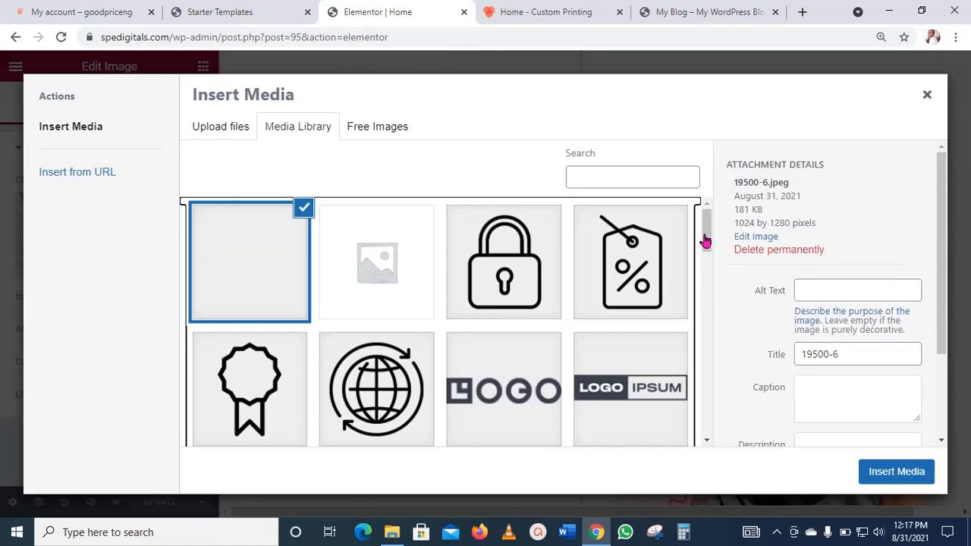
click(897, 471)
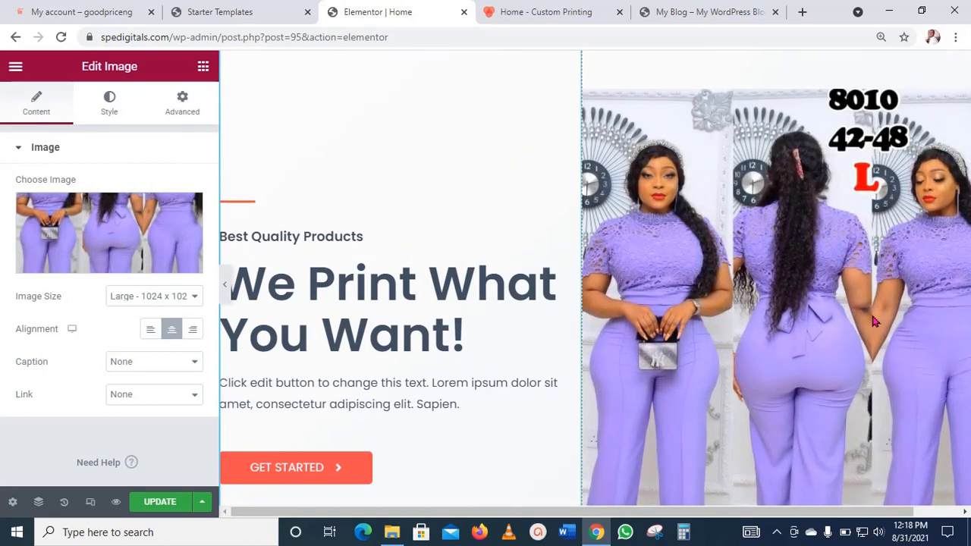
- Change the hero section's Get Started button text to "Buy Now" and align the button to the centre
scroll(872, 297, down, 2)
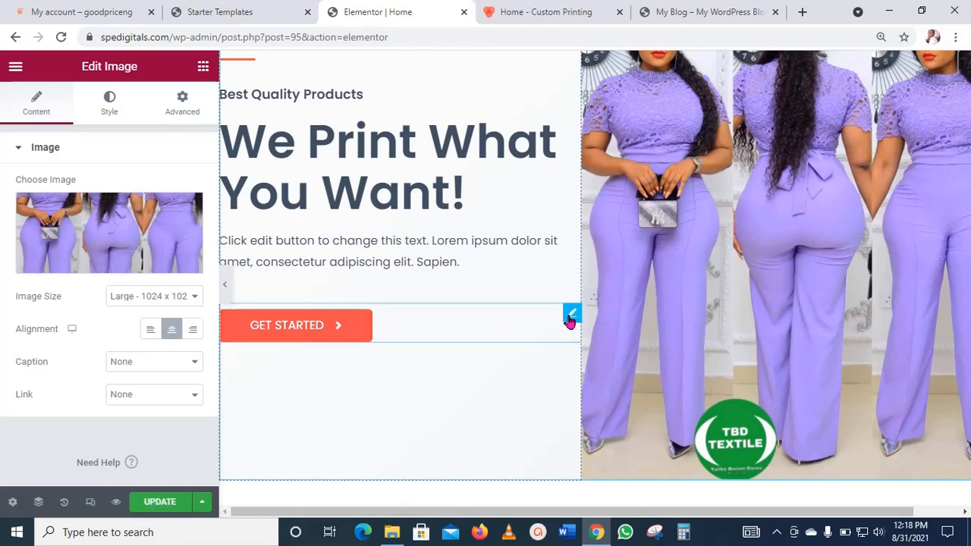
click(569, 319)
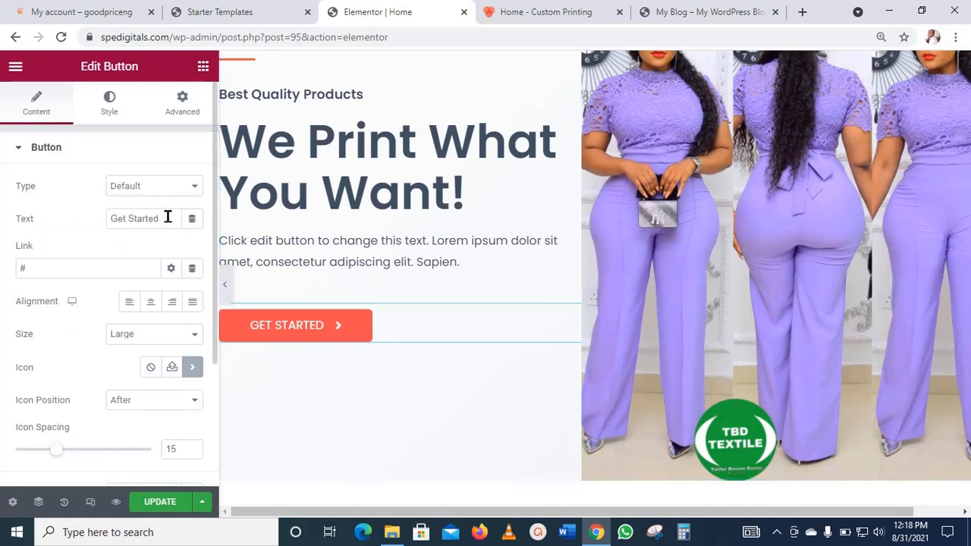
drag(172, 218, 92, 213)
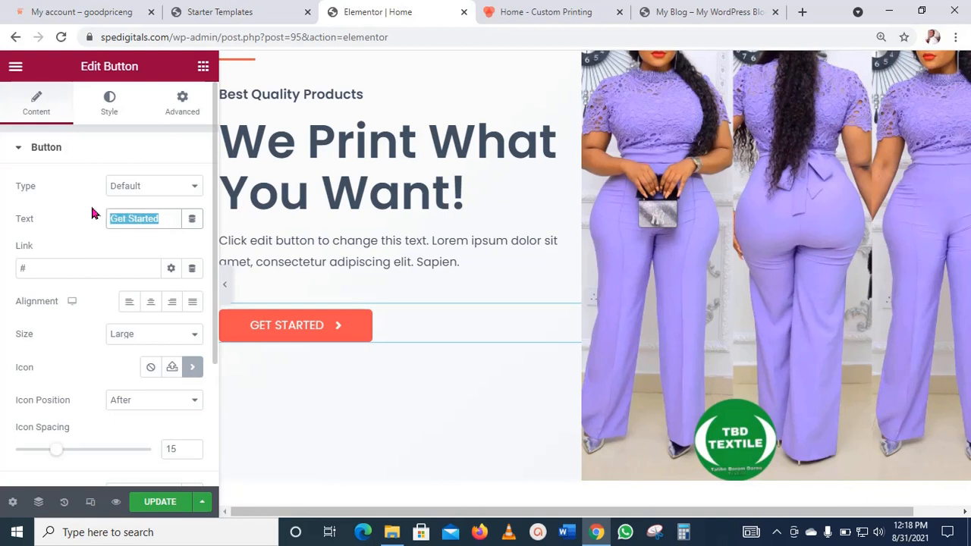
text(Buy Now)
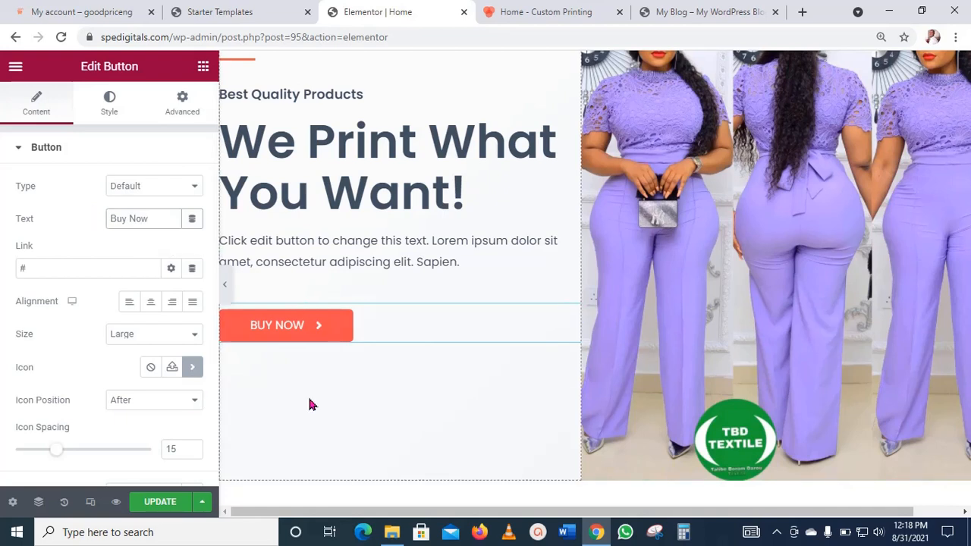
click(154, 305)
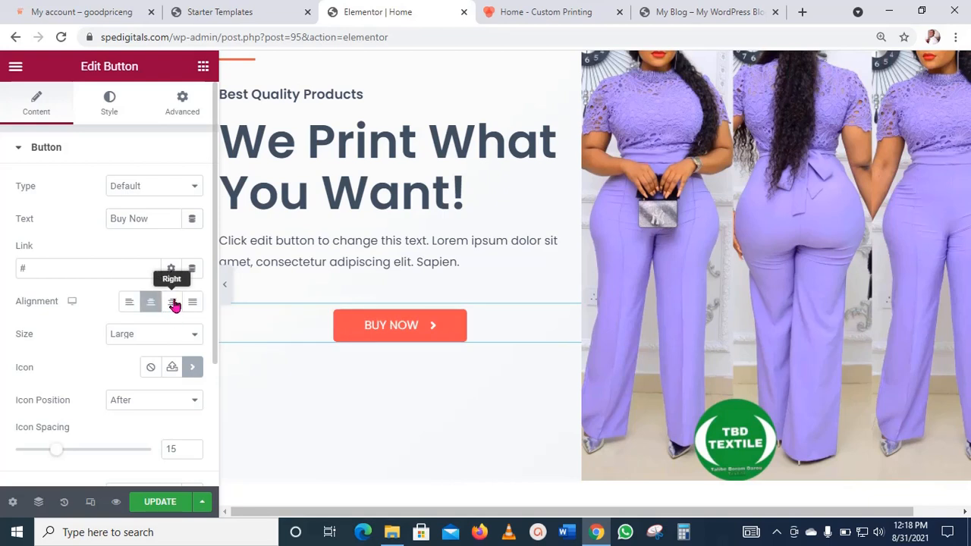
- Align the hero section's Buy Now button to the left and set its normal text colour to black (#000000)
click(172, 304)
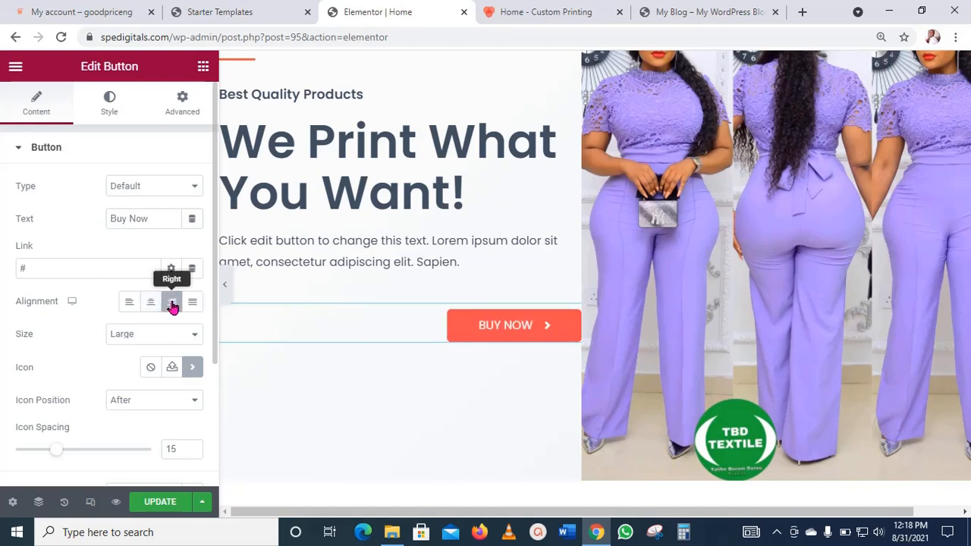
click(128, 304)
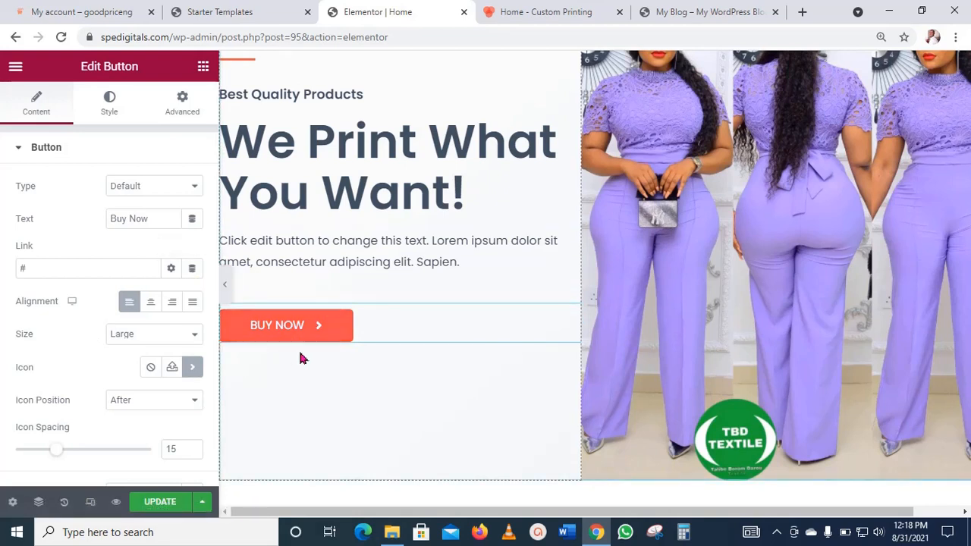
click(110, 114)
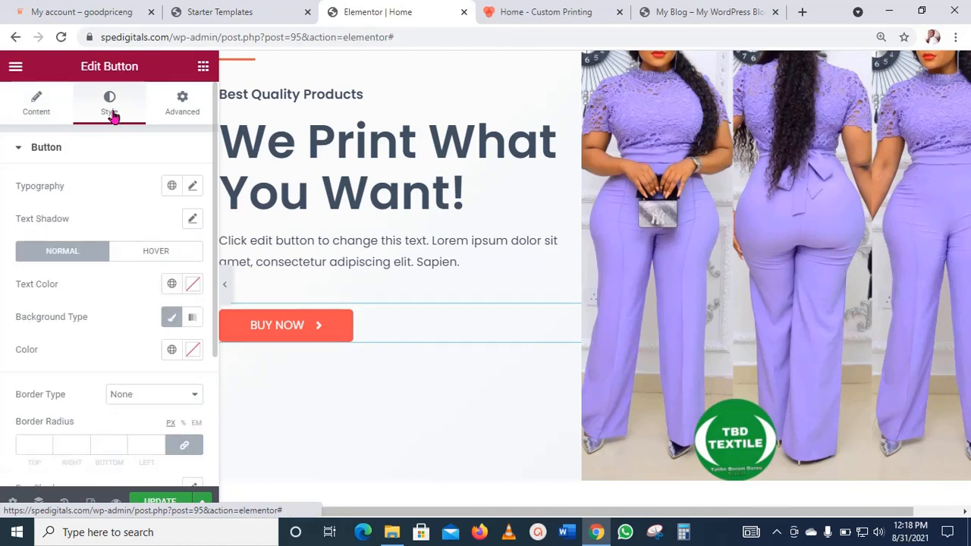
click(192, 286)
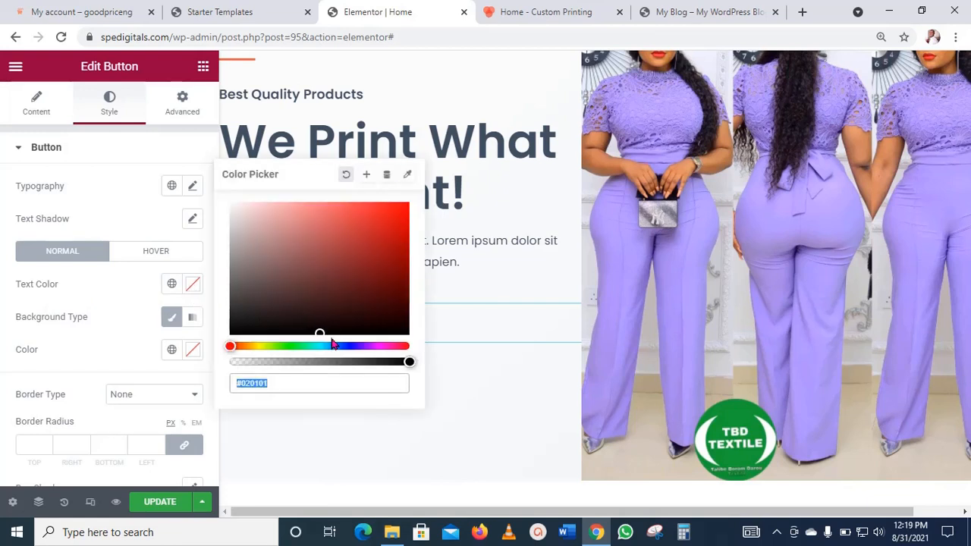
drag(319, 332, 231, 341)
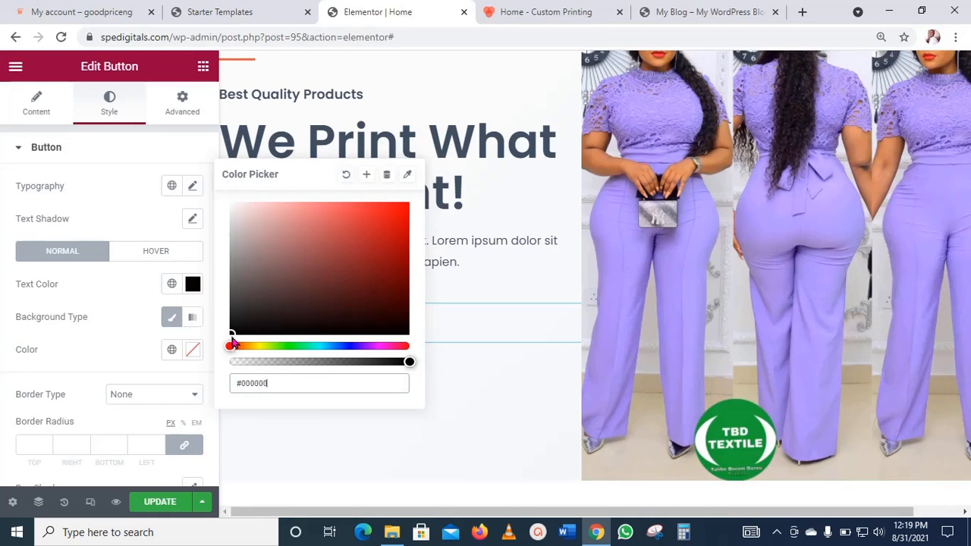
- Set the Buy Now button's normal background colour to a medium blue, about #265BAF
click(192, 352)
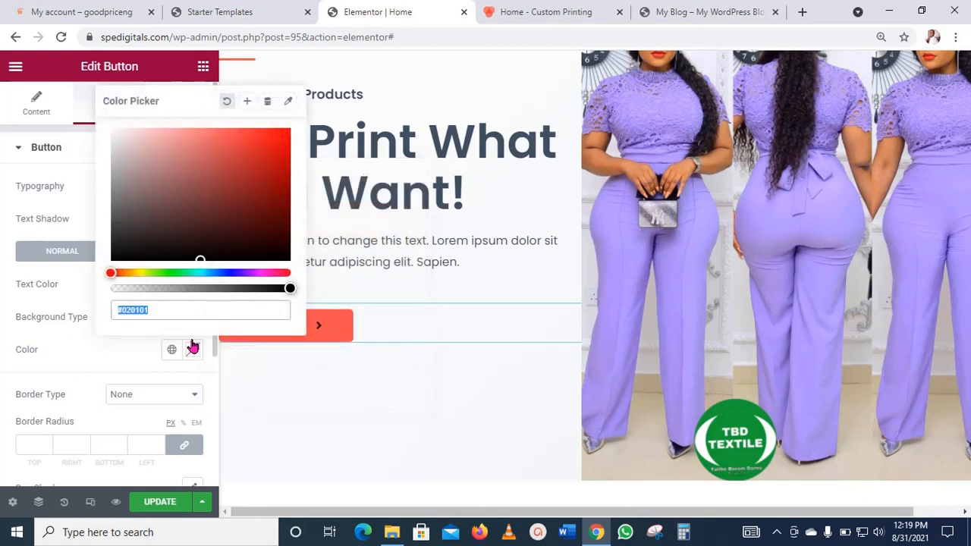
click(218, 271)
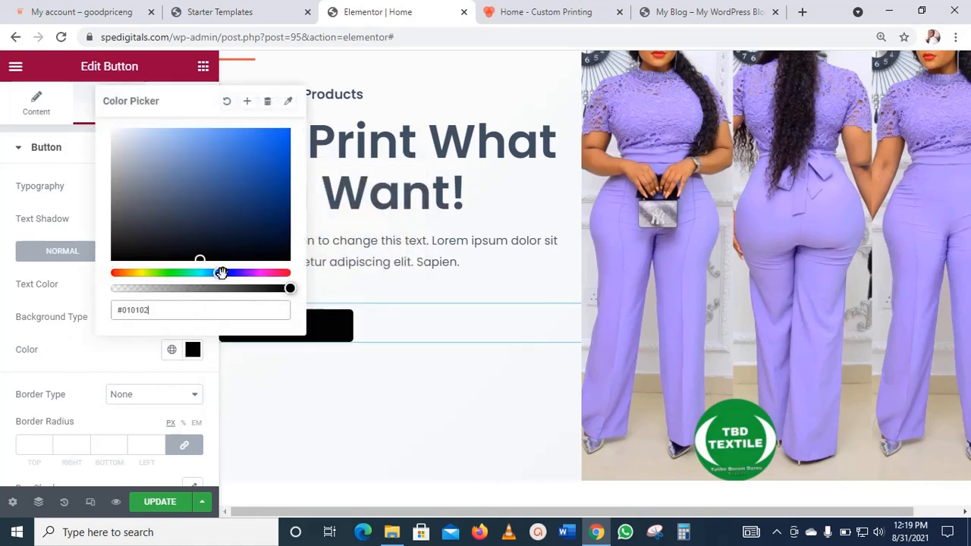
drag(195, 255, 250, 170)
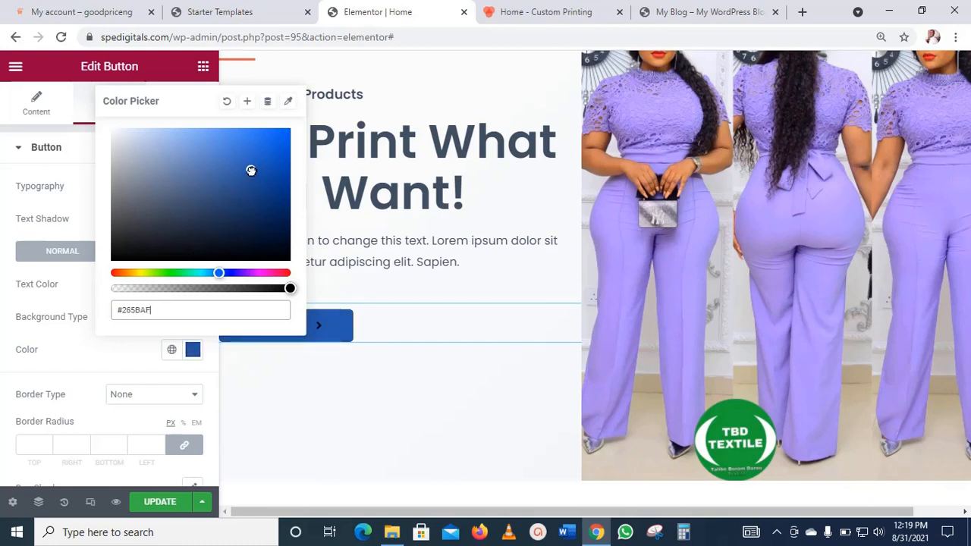
click(5, 284)
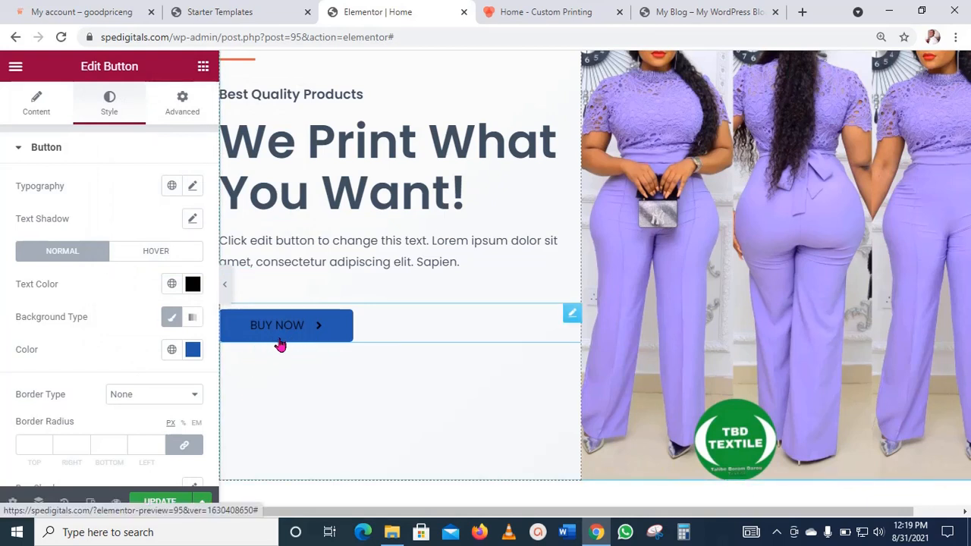
- Set the Buy Now button's hover text colour to near-white (#FCFCFC)
click(153, 257)
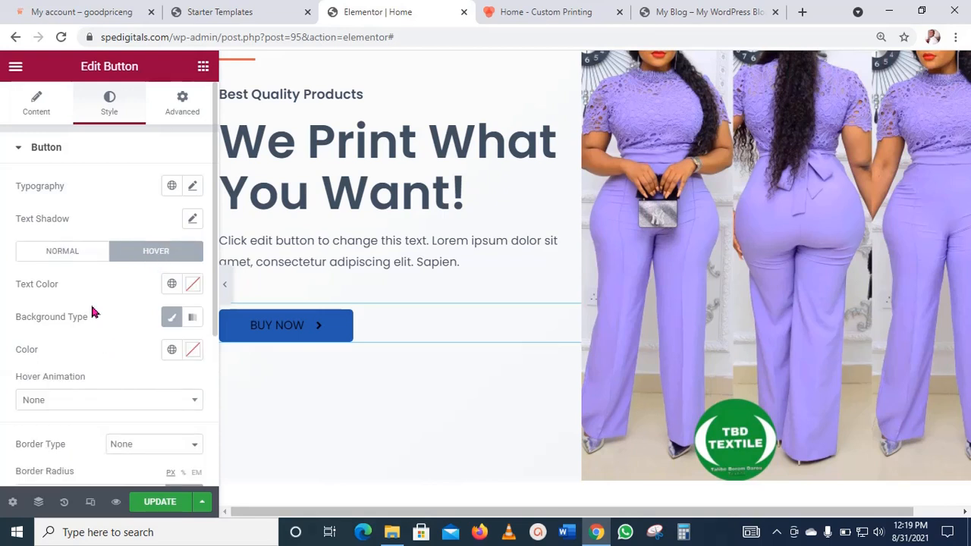
click(192, 286)
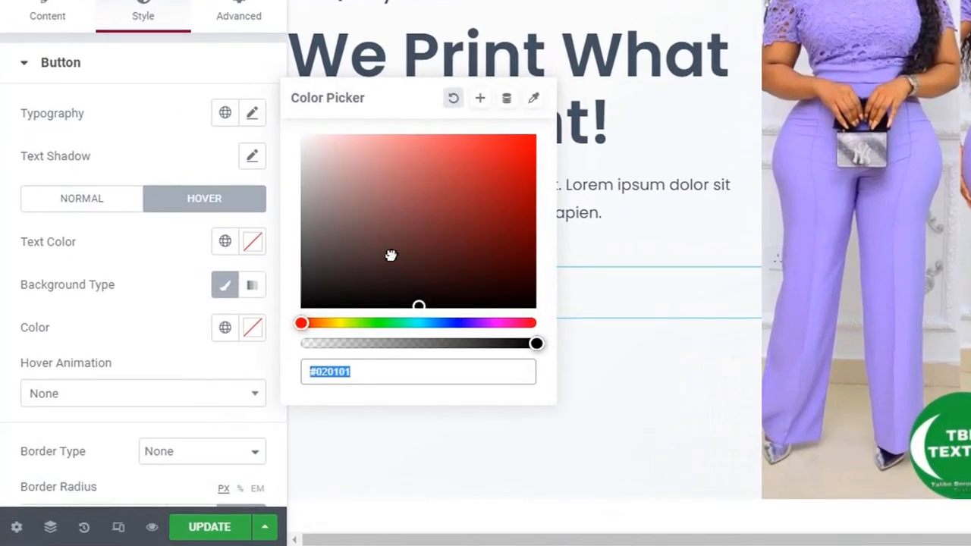
drag(392, 255, 302, 135)
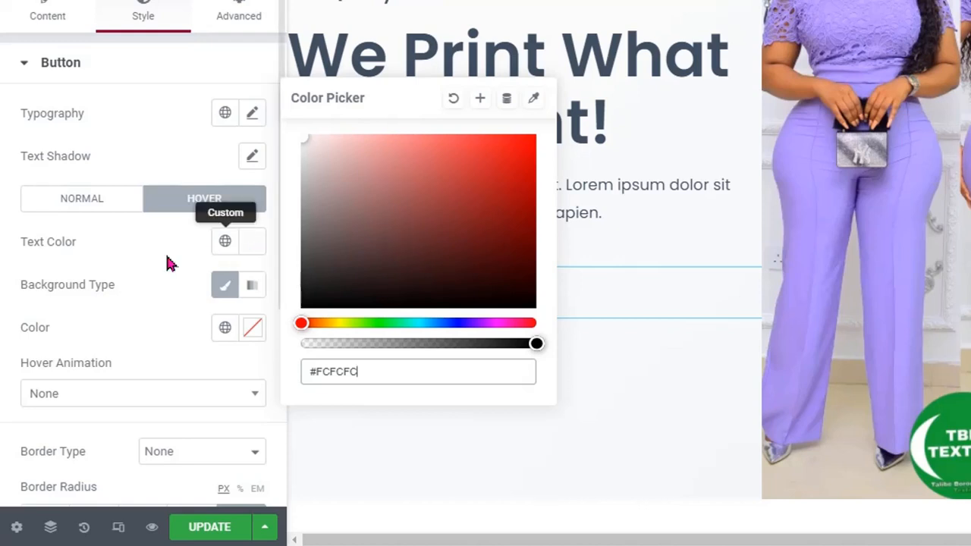
- Set the Buy Now button's hover background colour to dark purple (#440664) and save the page
click(255, 329)
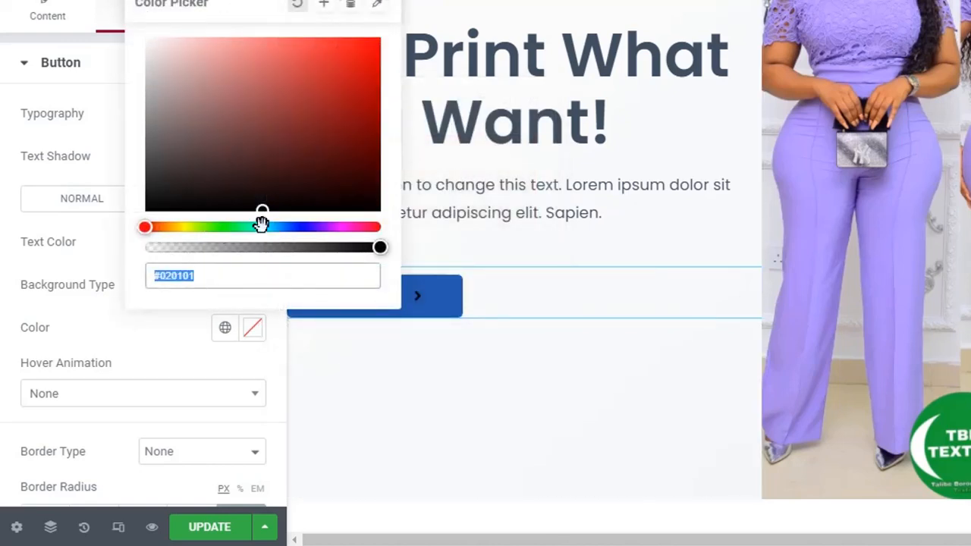
click(282, 228)
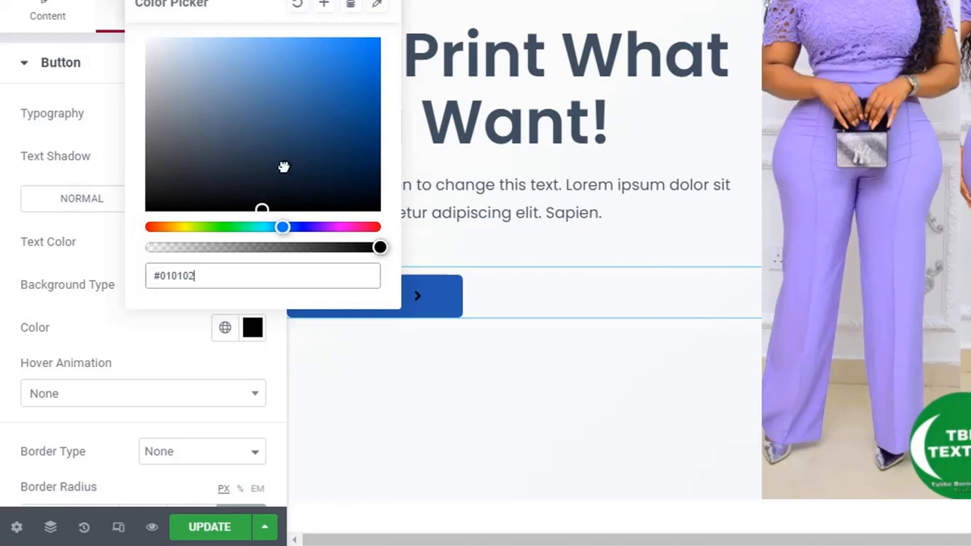
drag(281, 165, 365, 144)
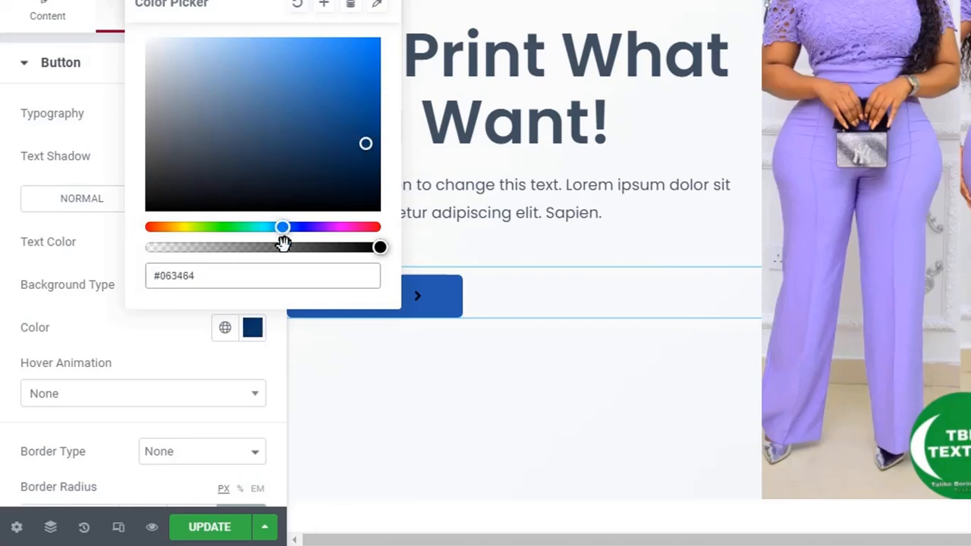
drag(281, 226, 327, 227)
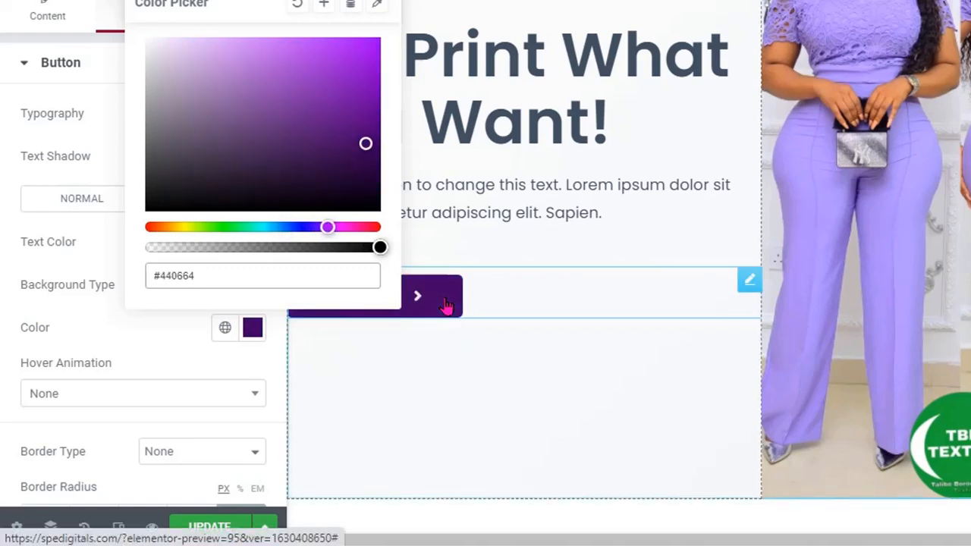
click(4, 200)
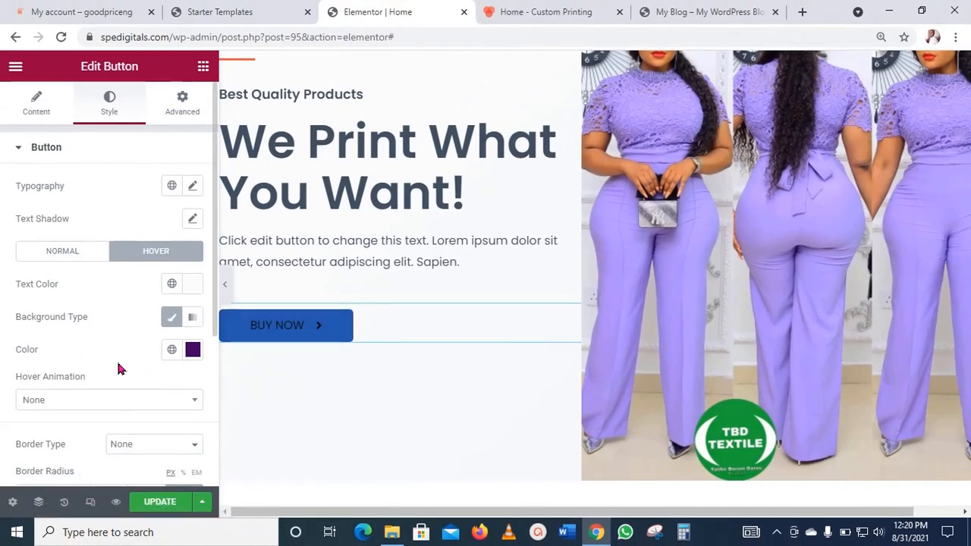
click(161, 504)
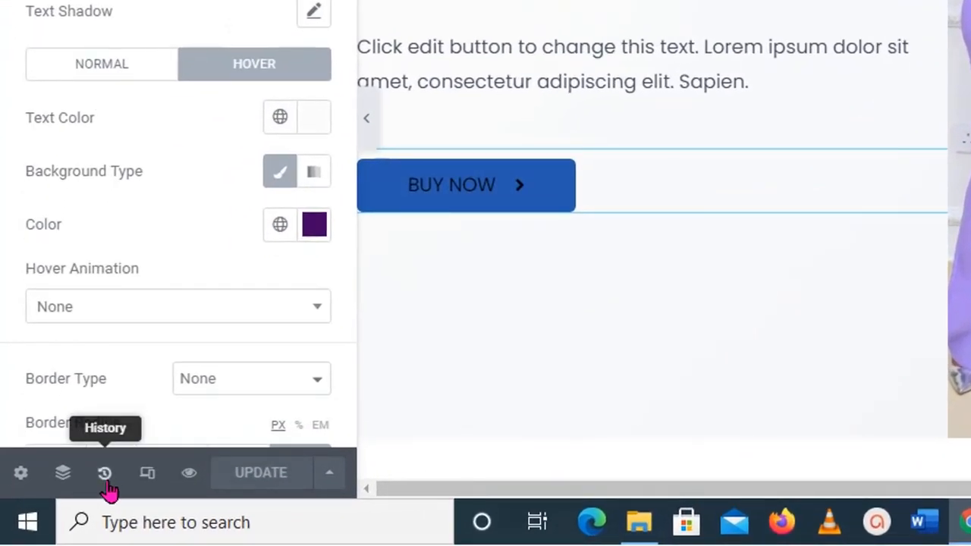
- Try reverting the page to an earlier button text colour edit from the editing history
click(105, 474)
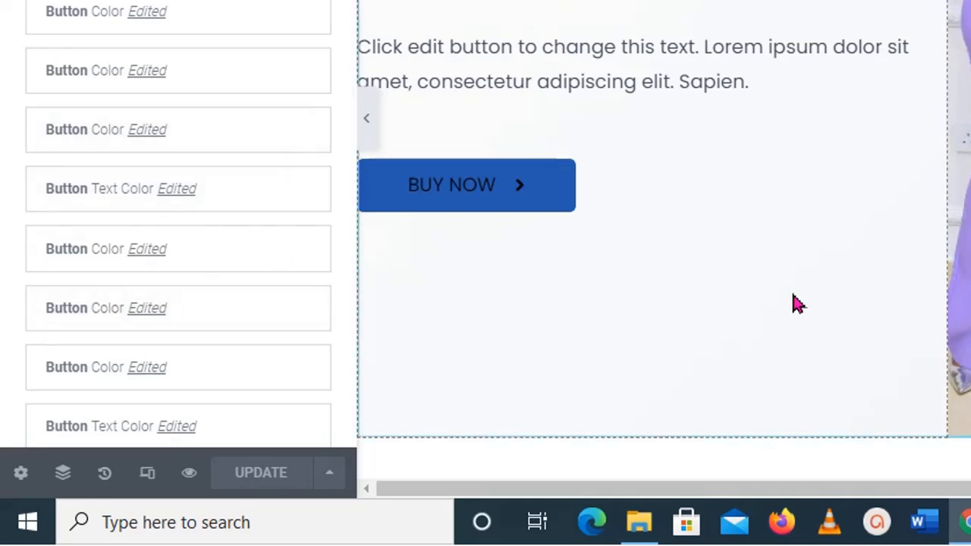
click(267, 189)
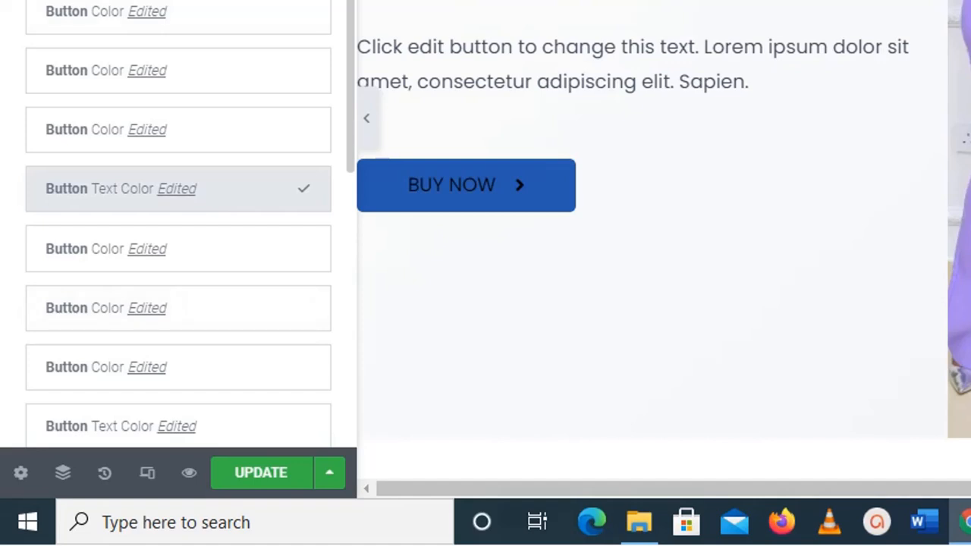
click(261, 473)
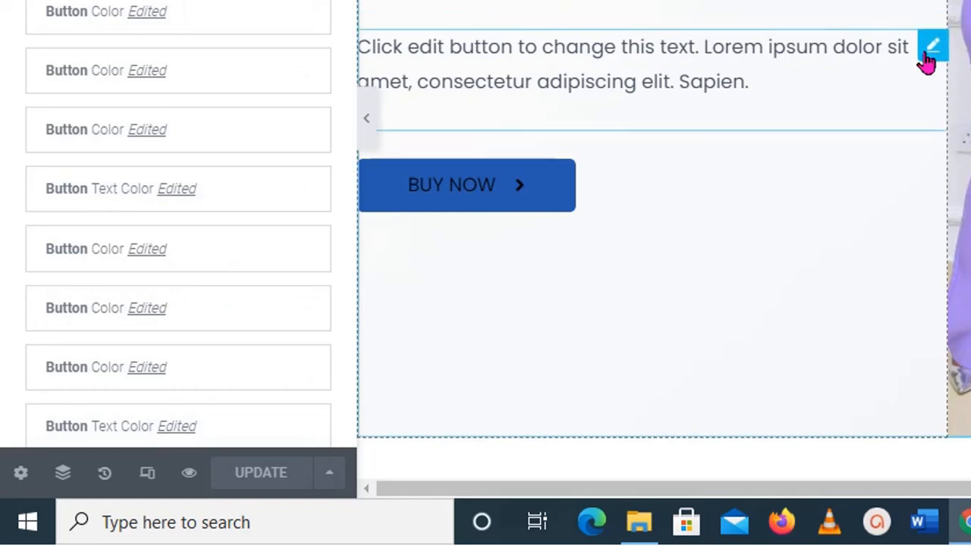
- Duplicate the hero section's paragraph text as a second paragraph directly below the first
click(932, 50)
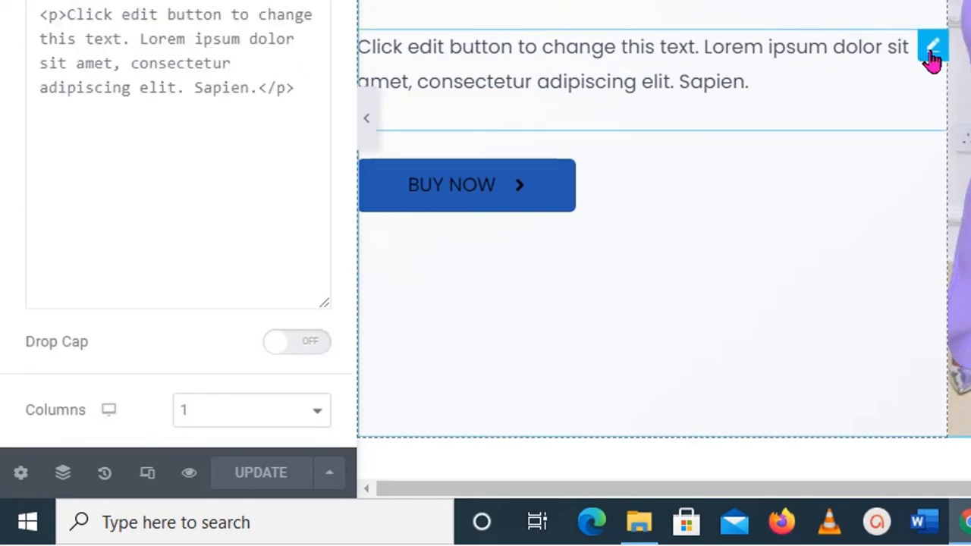
click(281, 255)
drag(266, 253, 48, 111)
key(ctrl+c)
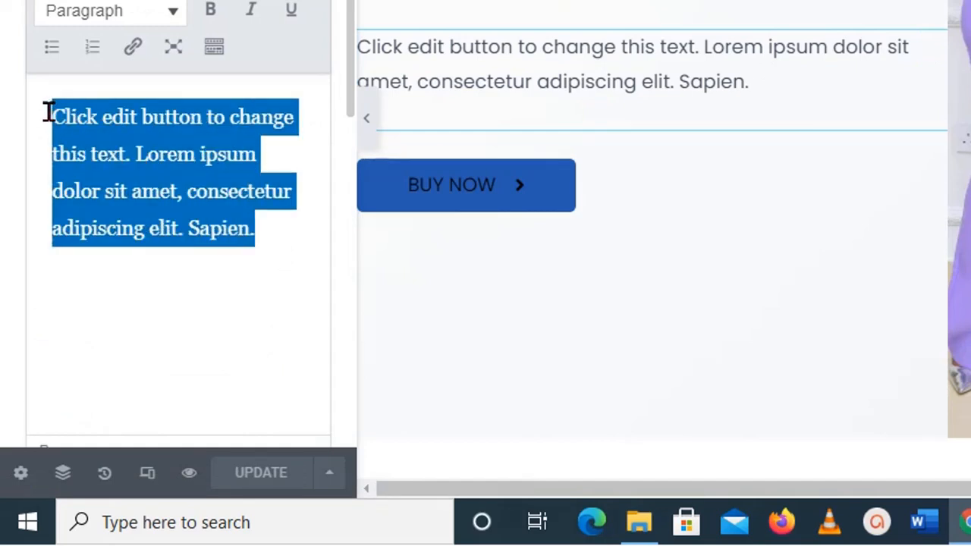
right_click(163, 162)
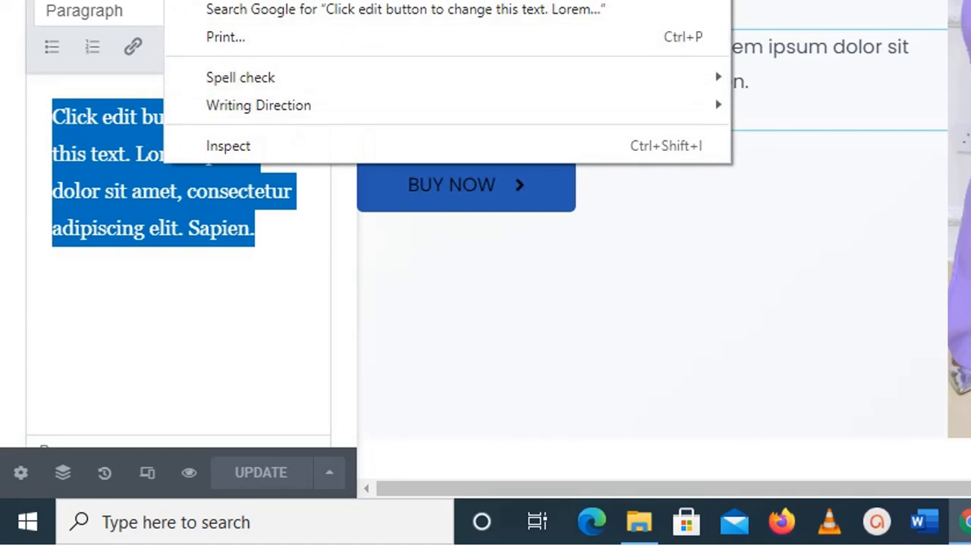
key(Escape)
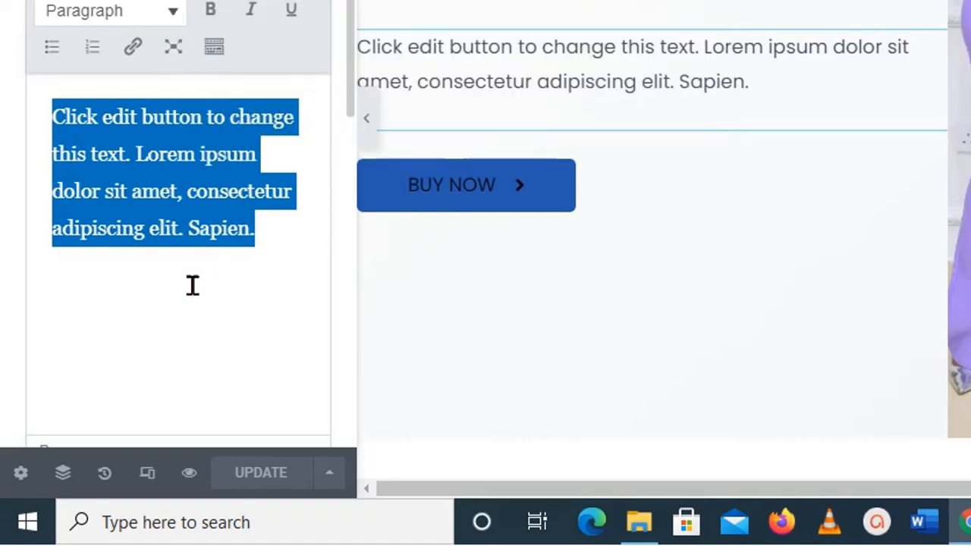
click(278, 242)
key(Return)
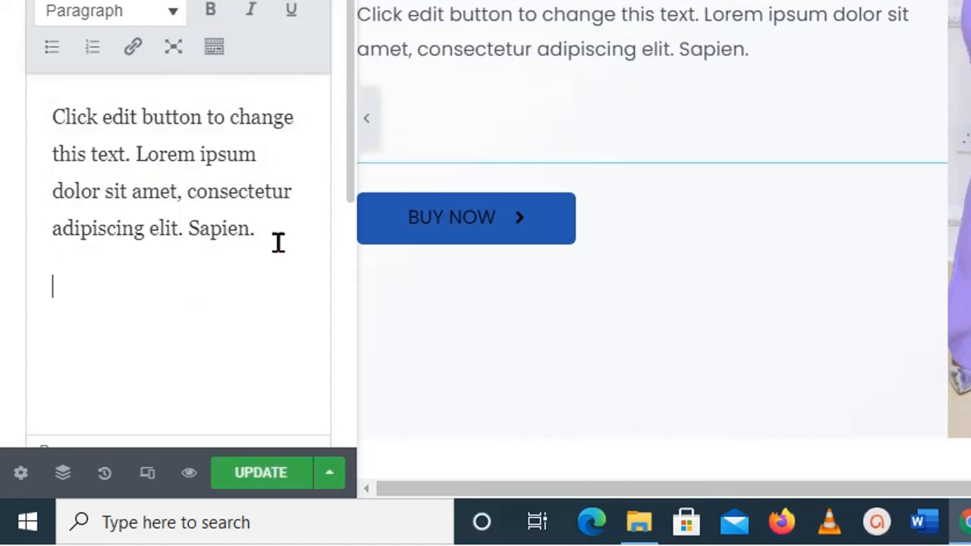
key(ctrl+v)
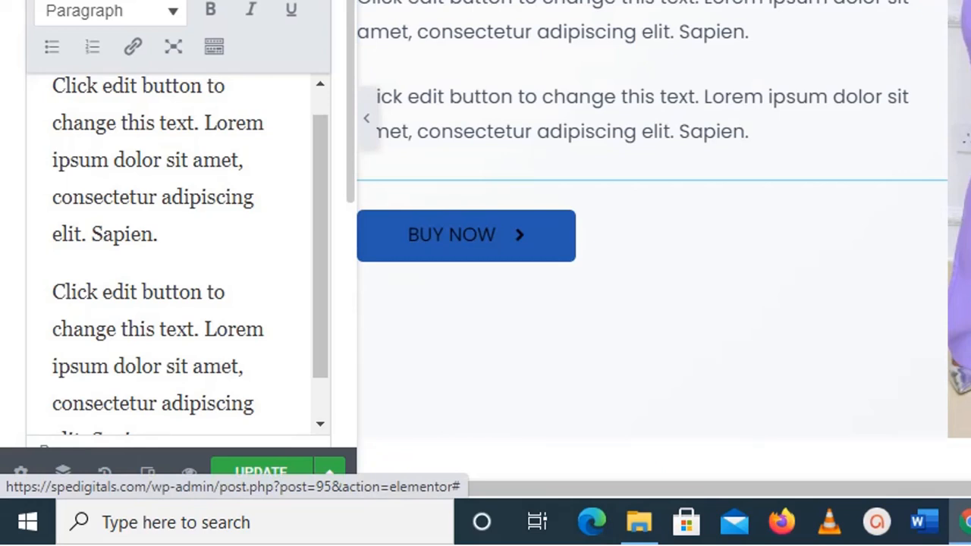
- Try a top padding of up to 3 px on the hero section's paragraph text, and return it to 0
click(297, 2)
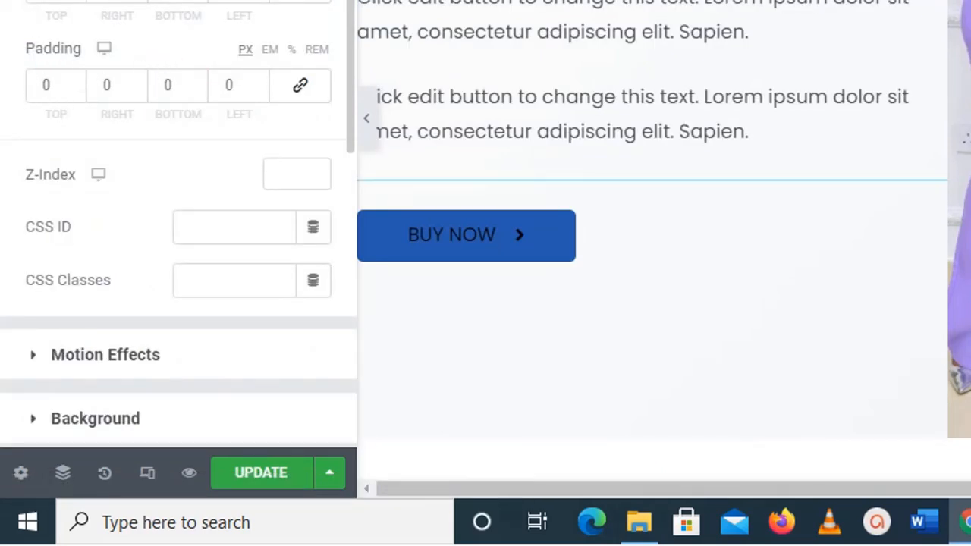
click(77, 87)
click(77, 87)
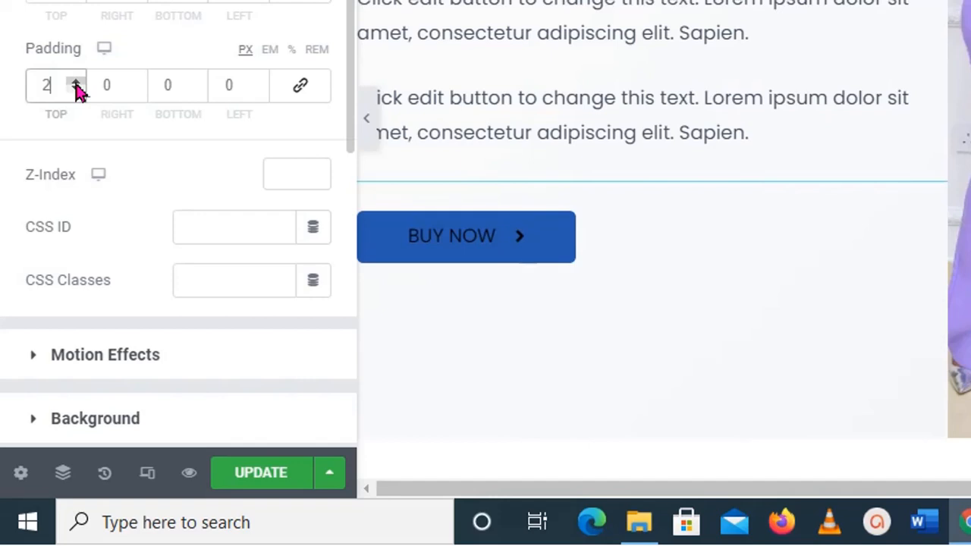
click(76, 88)
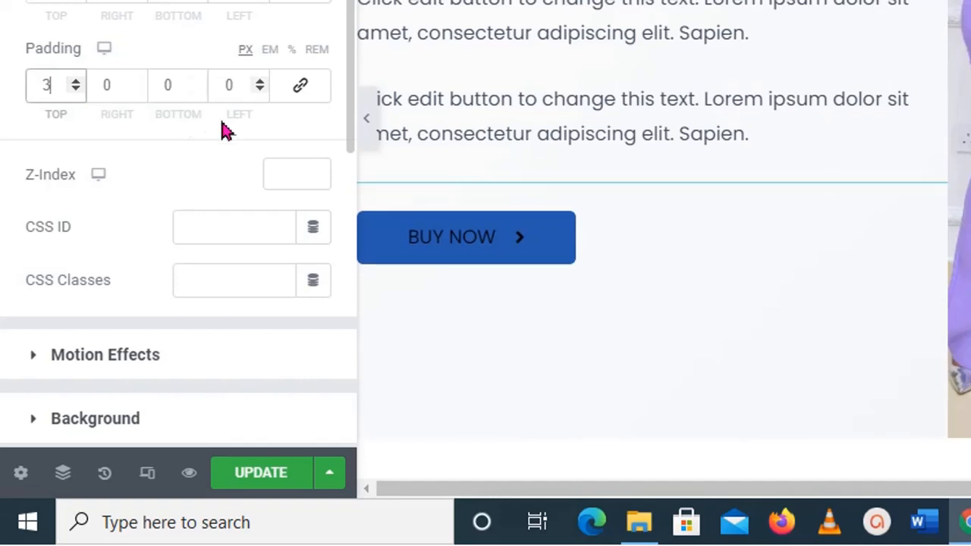
click(77, 91)
click(77, 91)
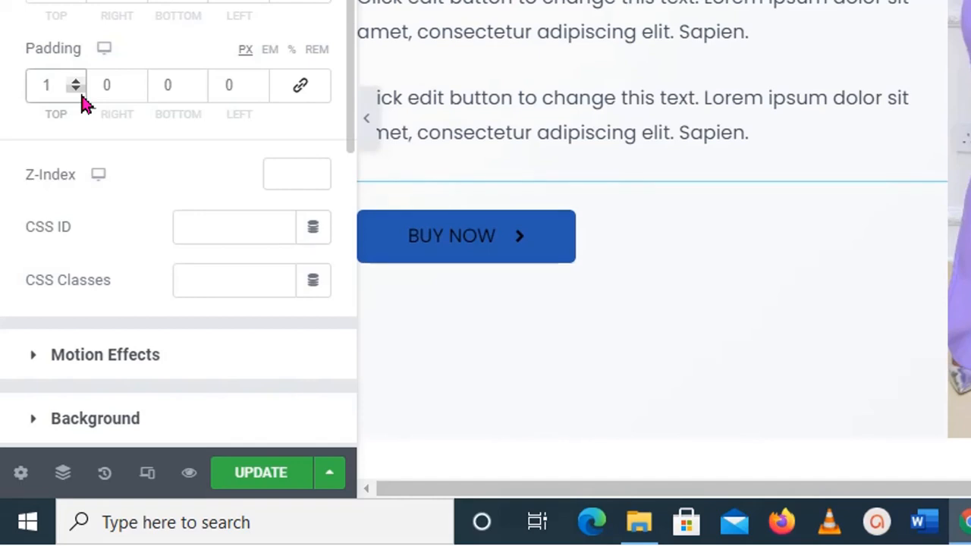
click(76, 91)
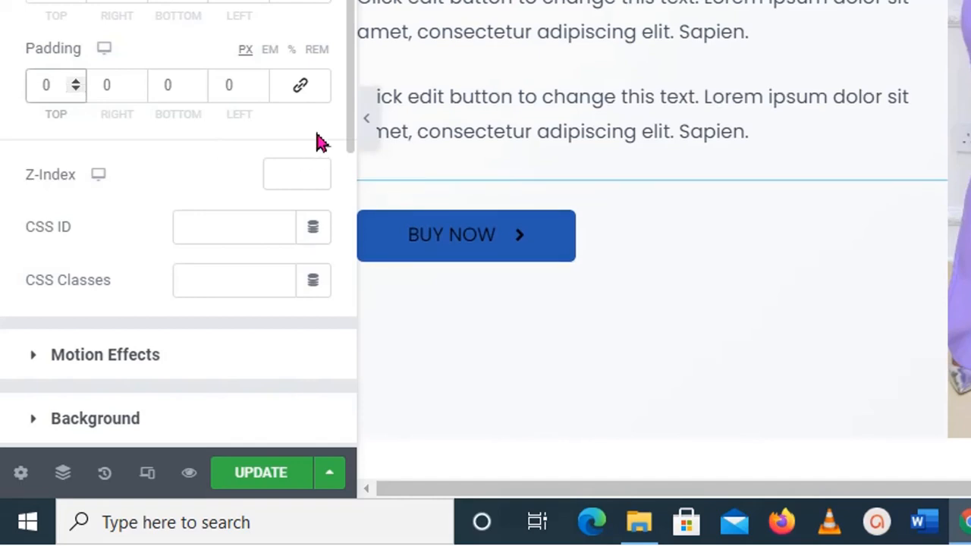
- Link the paragraph text's padding values together and set the padding to 2 px on all sides
click(301, 93)
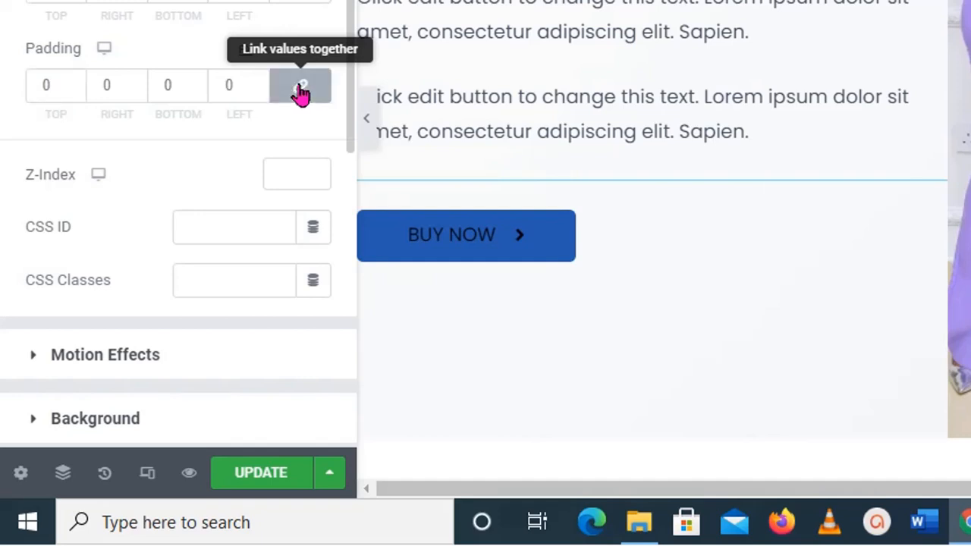
click(76, 83)
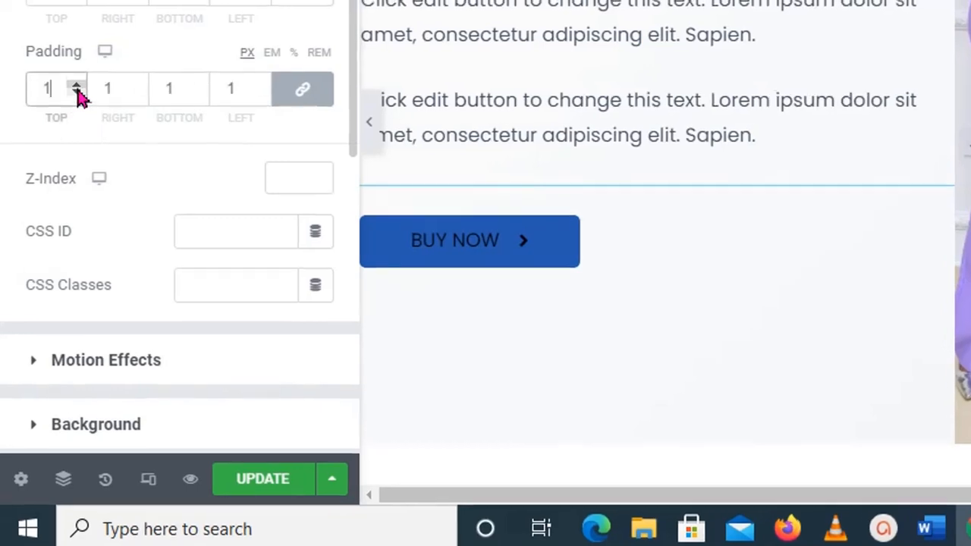
click(75, 83)
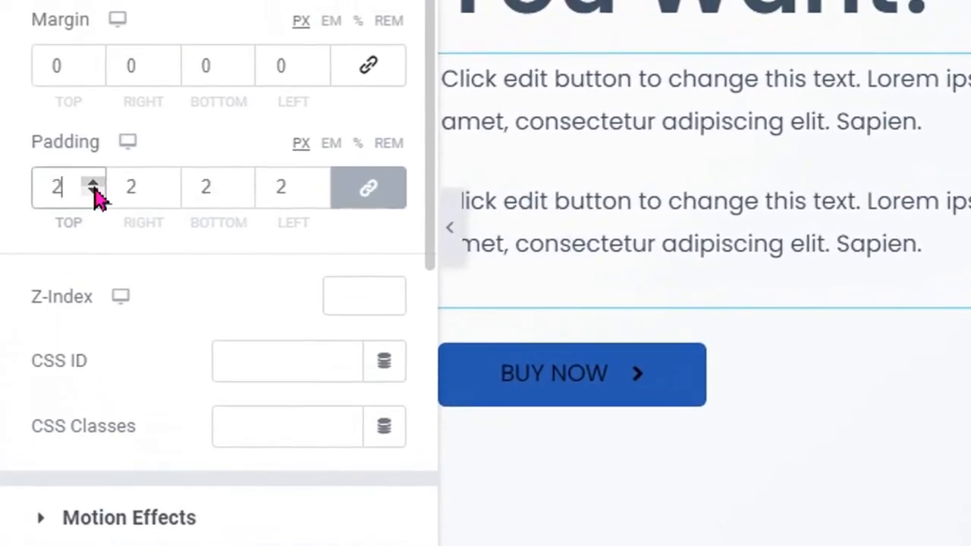
- Try raising the hero section paragraph text's linked padding to 14 px on all sides
click(94, 186)
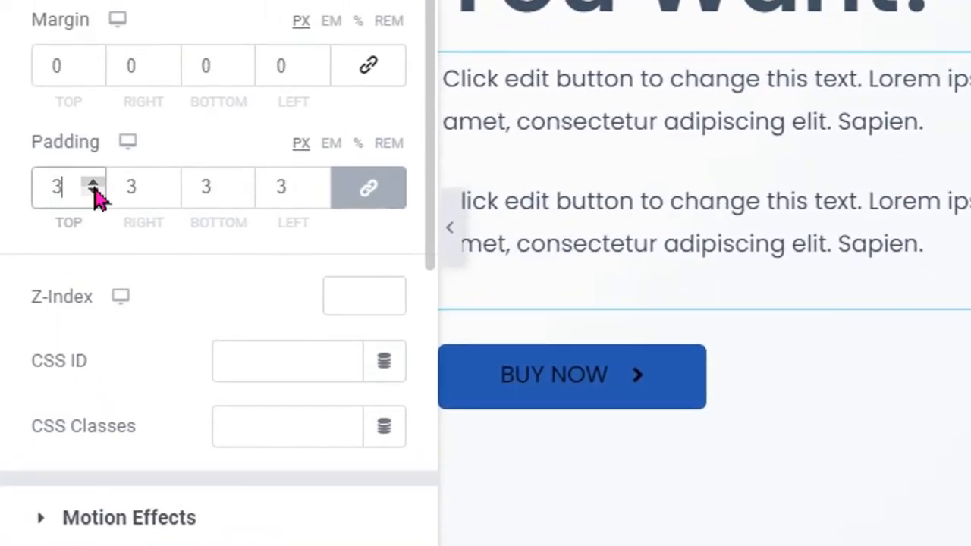
click(93, 187)
click(93, 186)
click(94, 186)
click(93, 185)
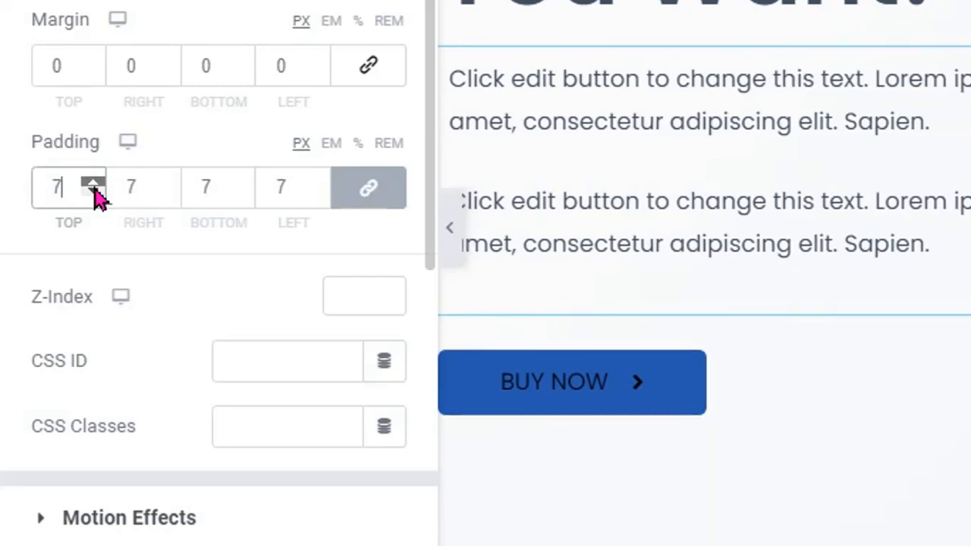
click(93, 185)
click(93, 185)
click(93, 185)
click(93, 185)
click(93, 187)
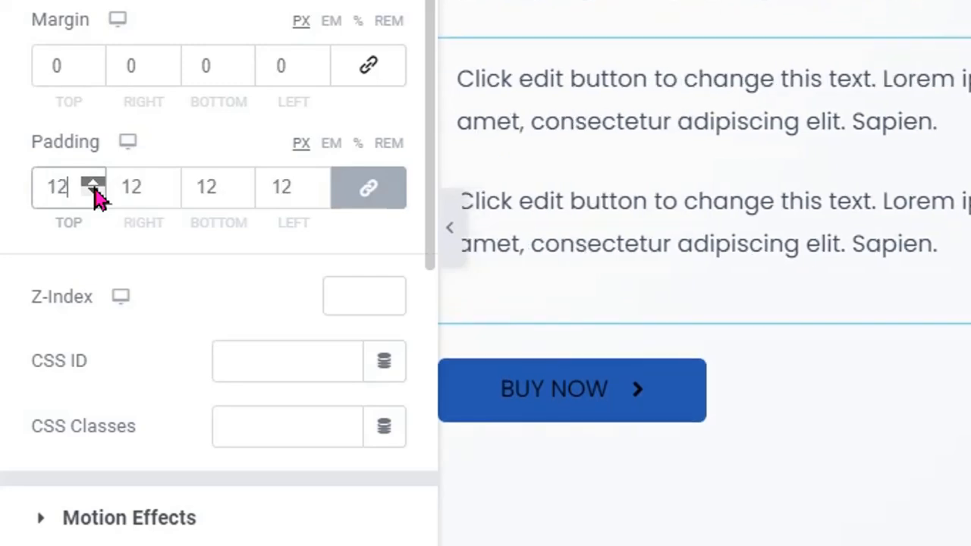
click(93, 186)
click(93, 187)
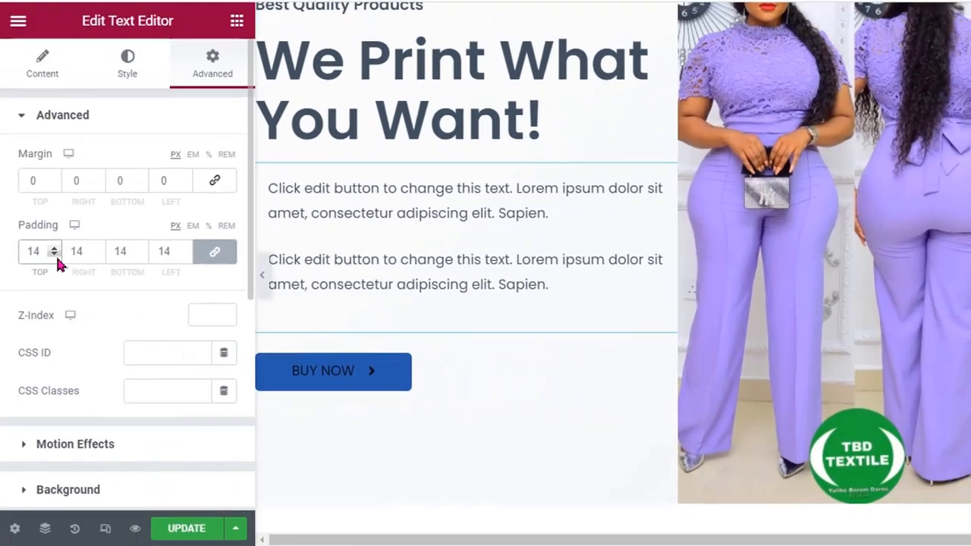
- Set the hero section paragraph text's padding to 7 px on all sides and update the page
click(54, 255)
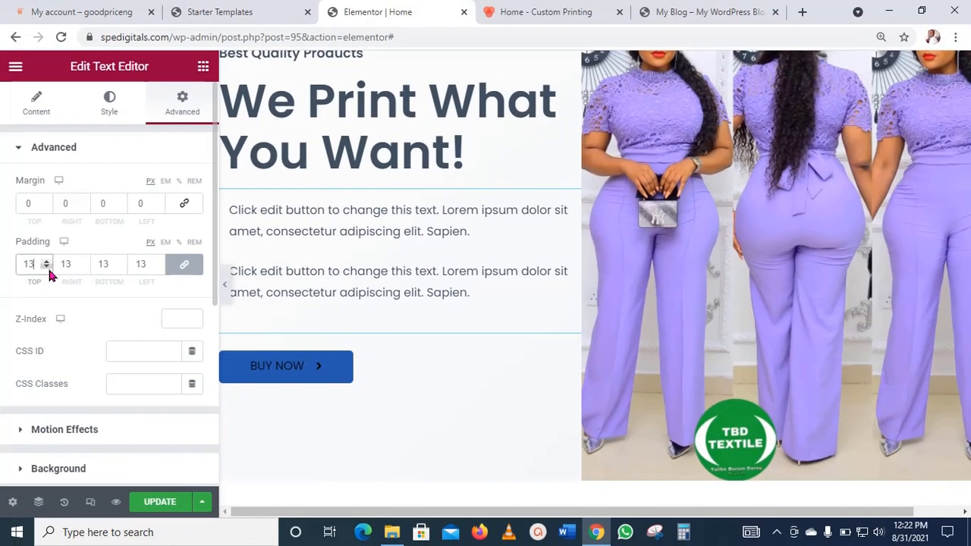
click(54, 256)
click(54, 256)
click(47, 268)
click(47, 268)
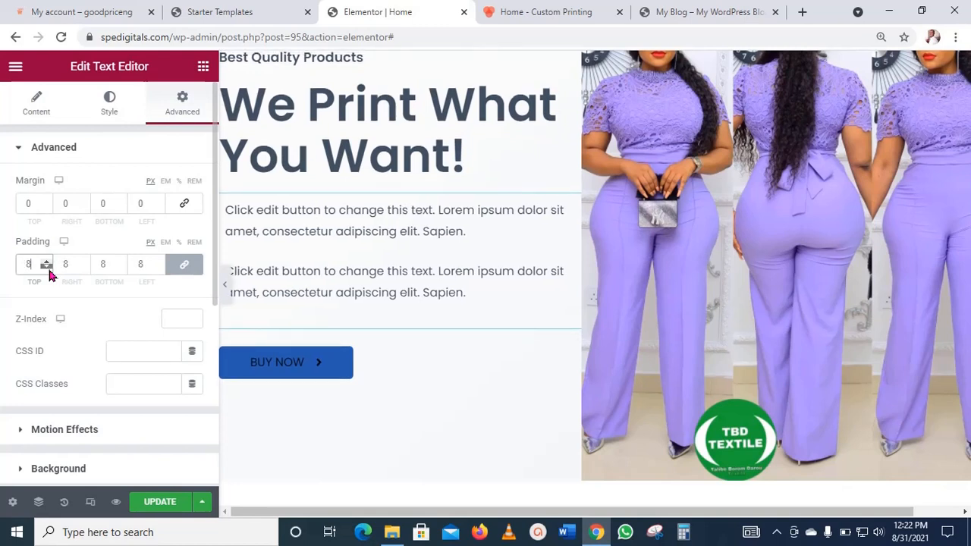
click(47, 268)
click(47, 268)
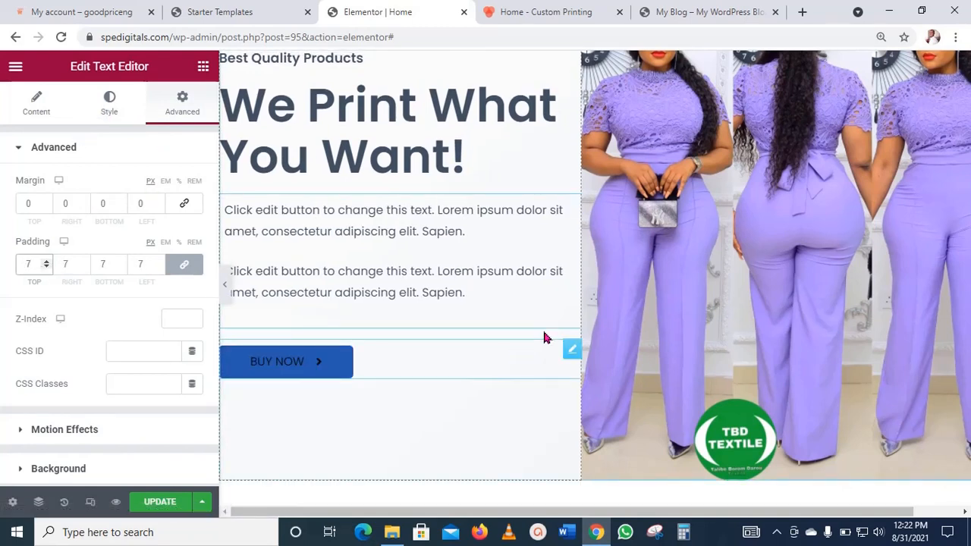
click(178, 508)
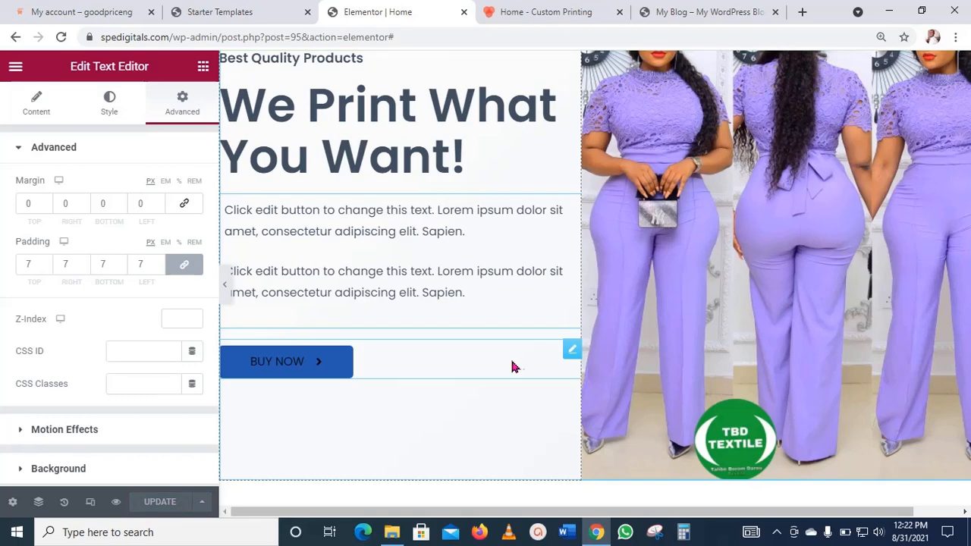
- Copy the hero section's Buy Now button
scroll(520, 368, down, 4)
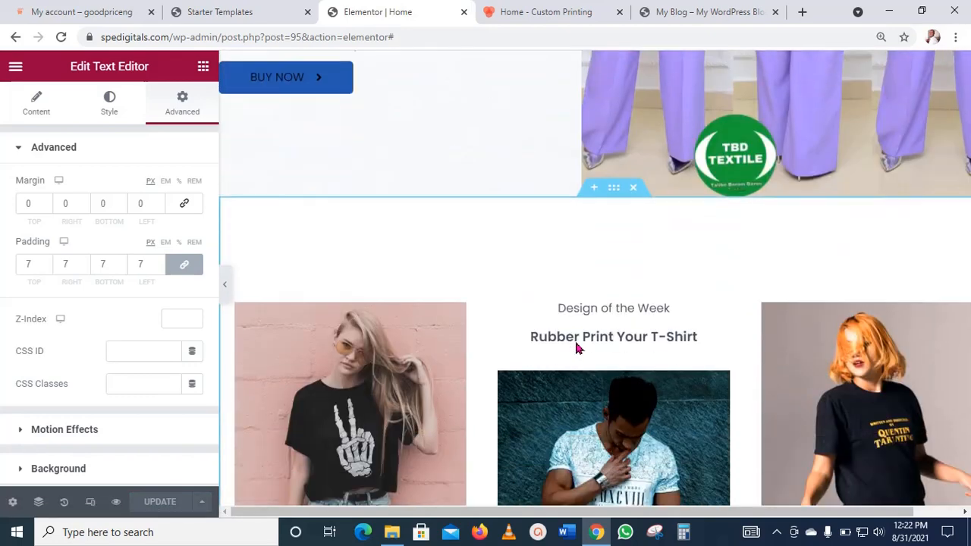
scroll(577, 344, down, 12)
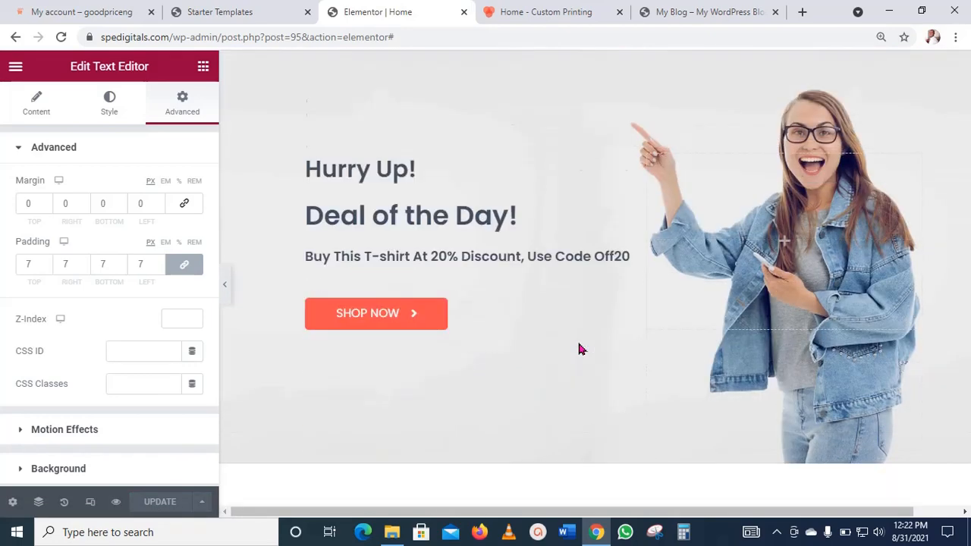
scroll(578, 348, down, 1)
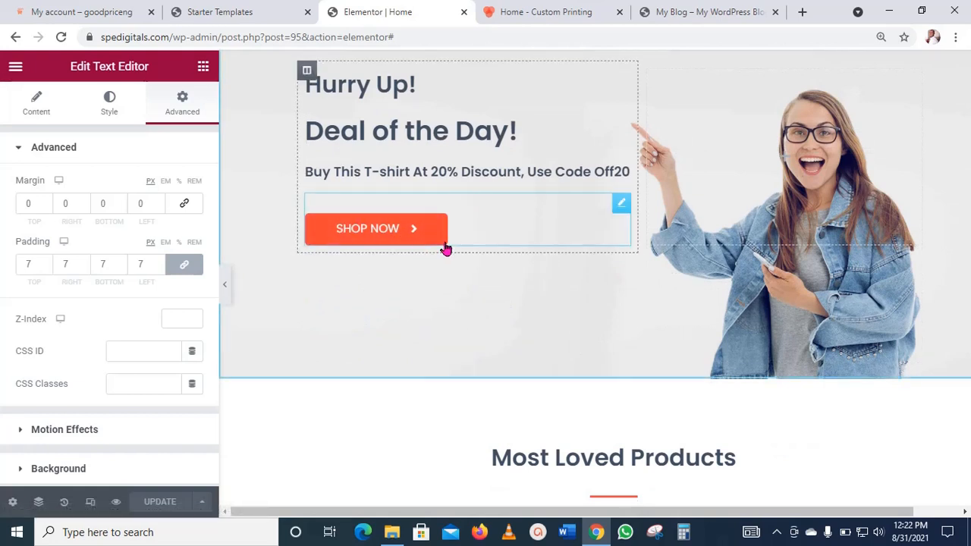
scroll(546, 267, up, 9)
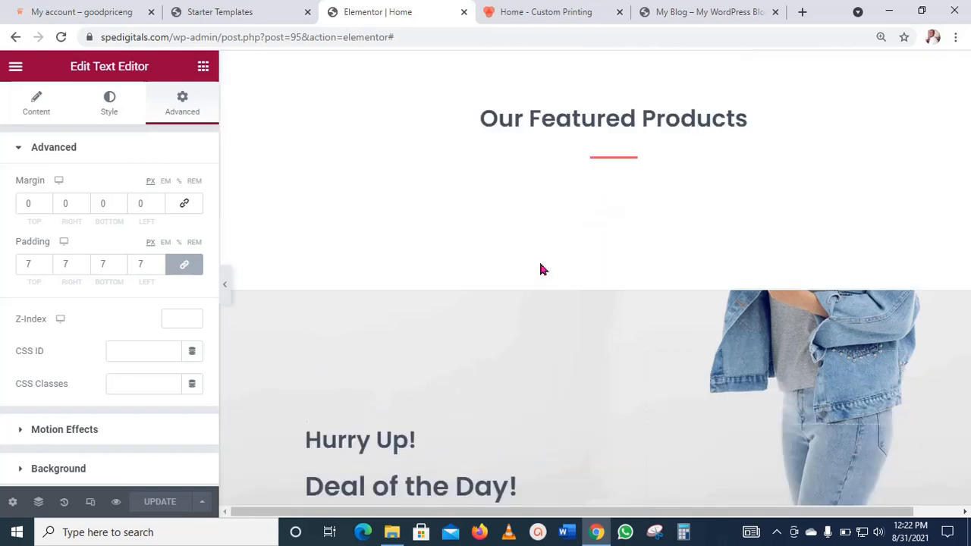
scroll(534, 265, up, 6)
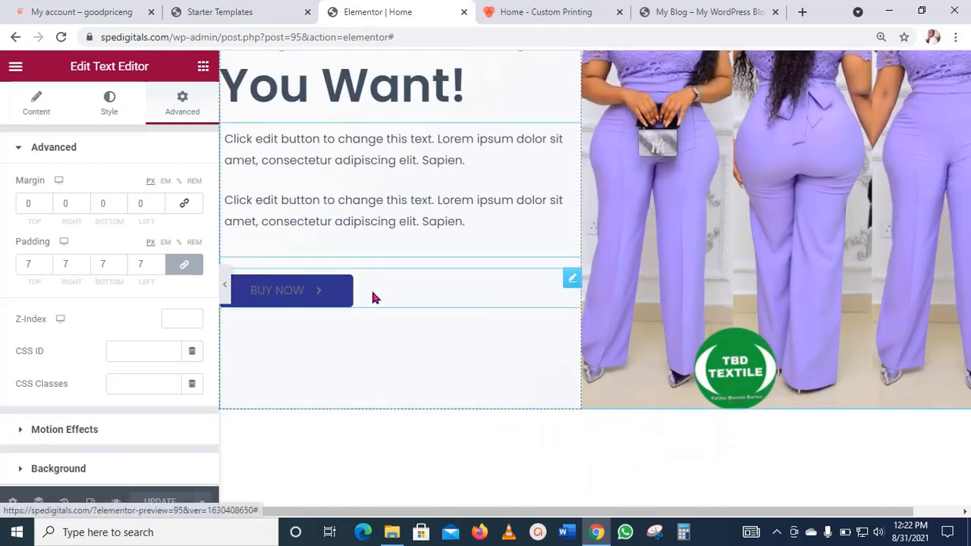
right_click(348, 292)
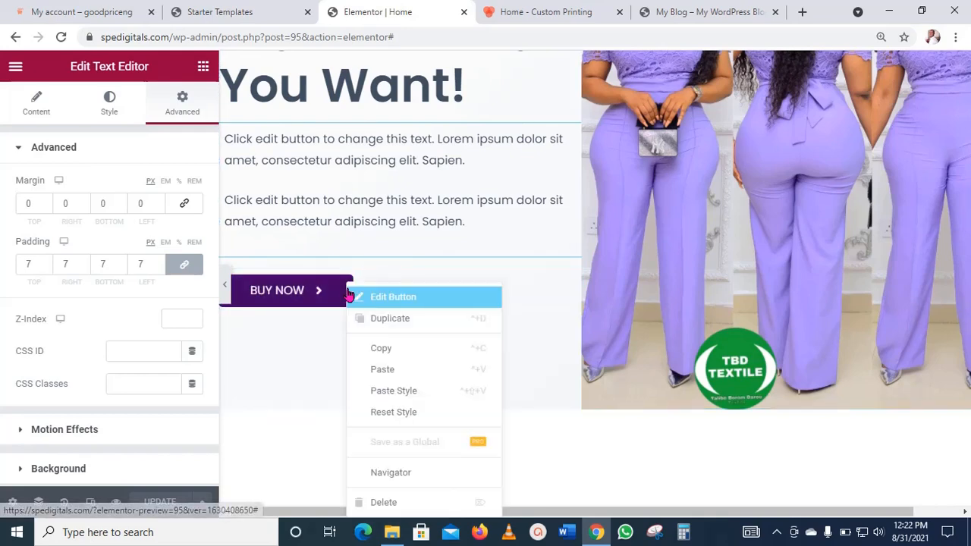
click(379, 350)
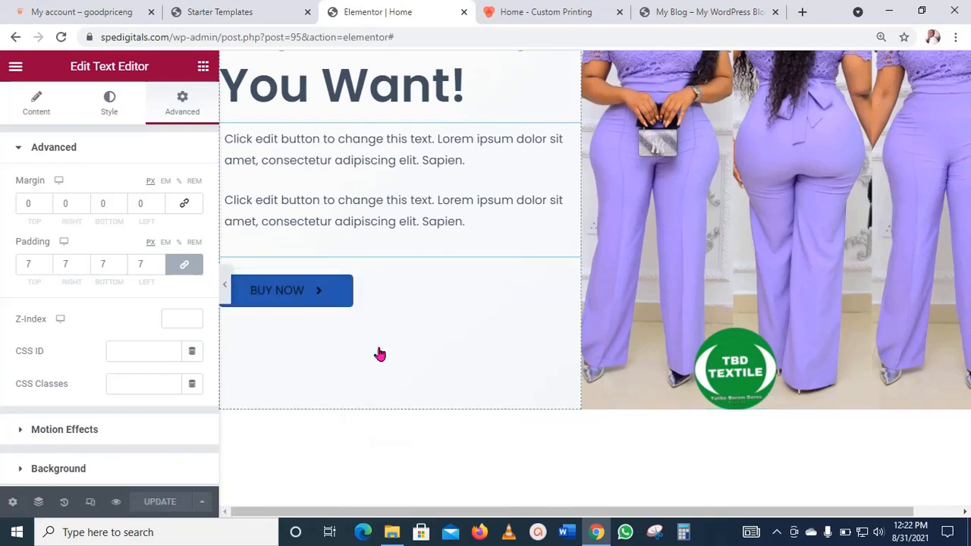
- Paste the copied button below Shop Now in the Deal of the Day section and delete the original Shop Now button
scroll(488, 347, down, 5)
scroll(506, 349, down, 10)
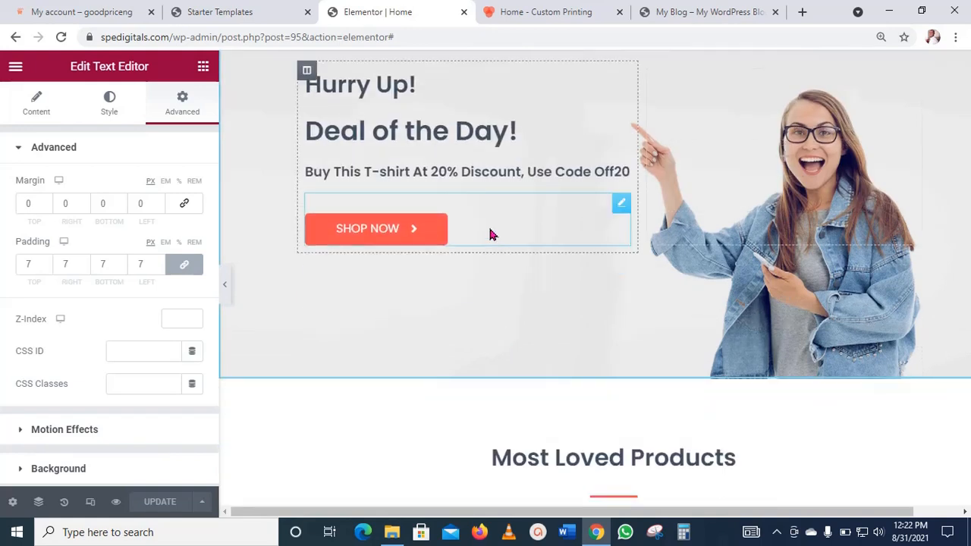
right_click(489, 231)
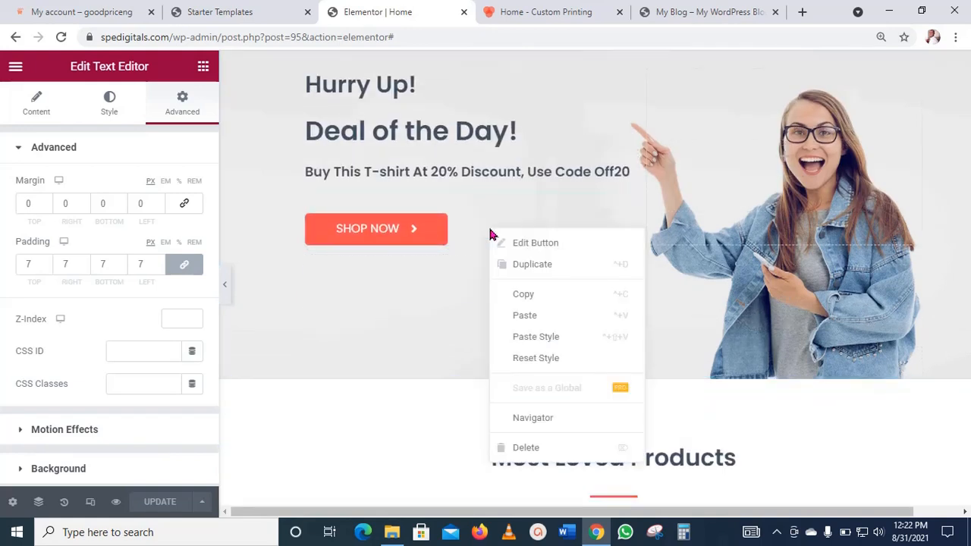
click(525, 316)
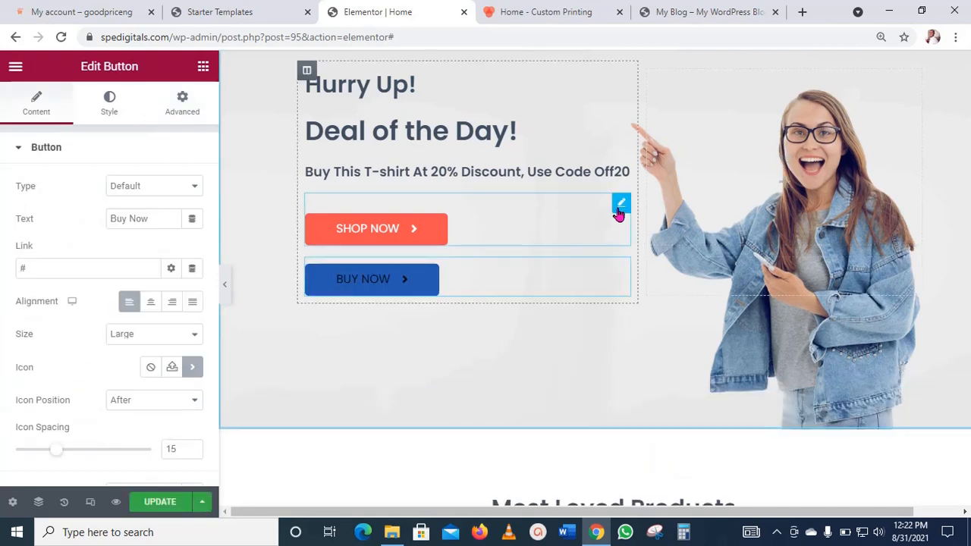
right_click(622, 211)
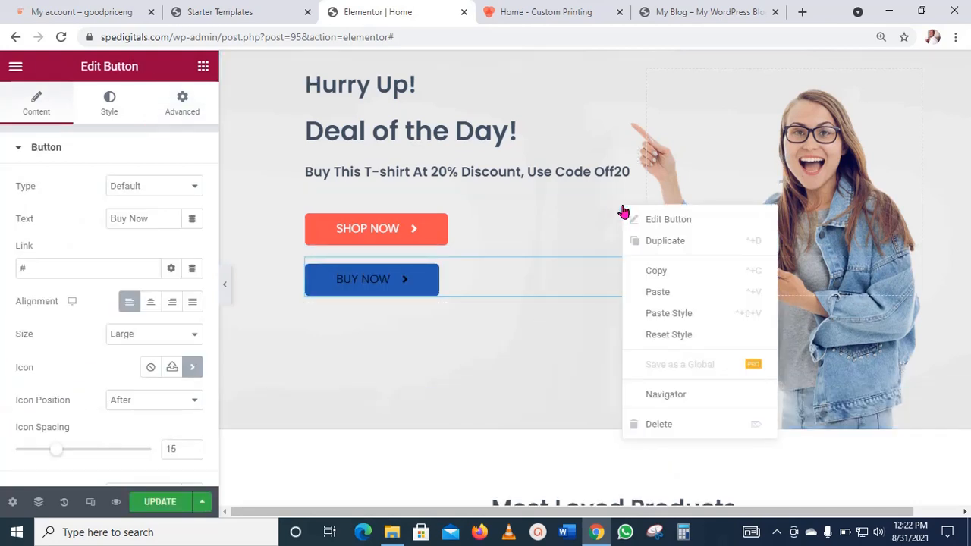
click(656, 424)
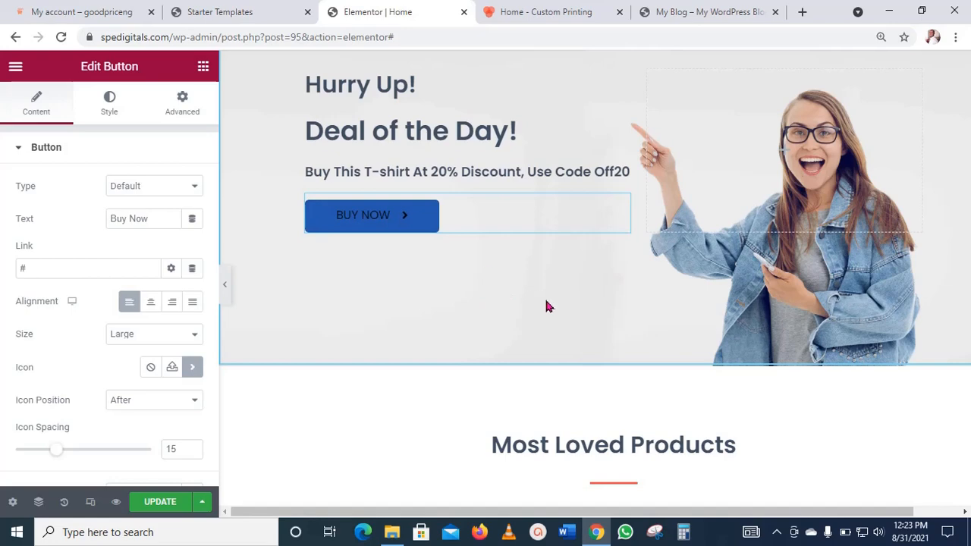
- Open the T-shirt image above the Most Loved Designs text for editing
scroll(550, 306, down, 5)
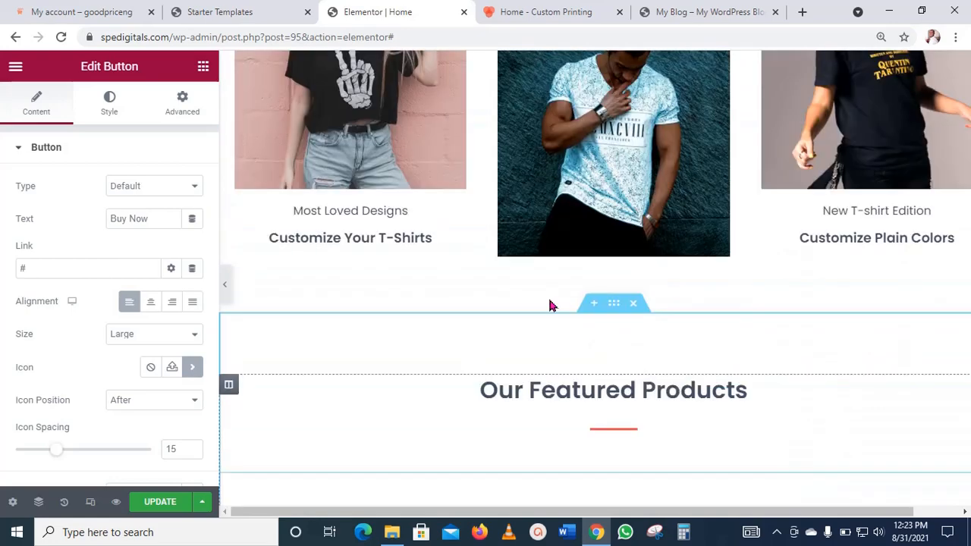
scroll(550, 306, up, 3)
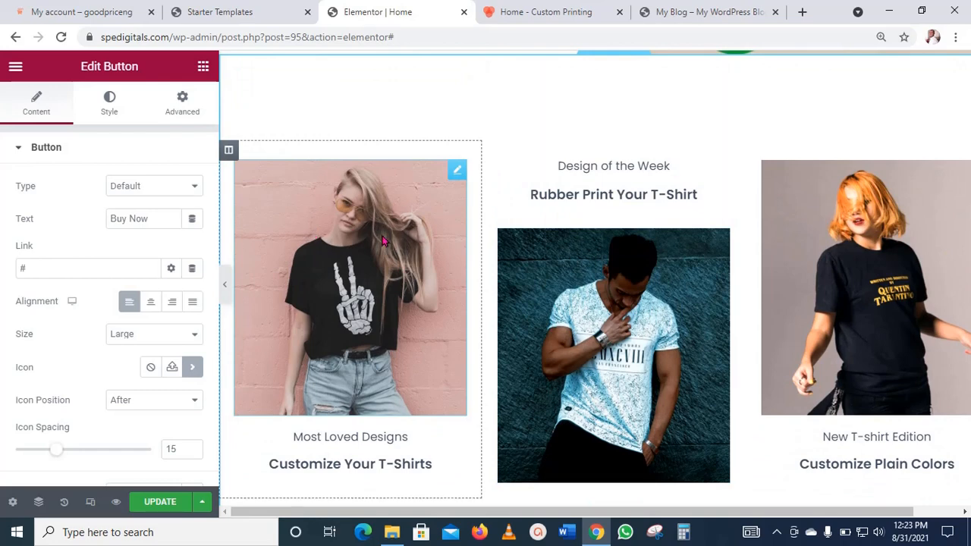
click(457, 172)
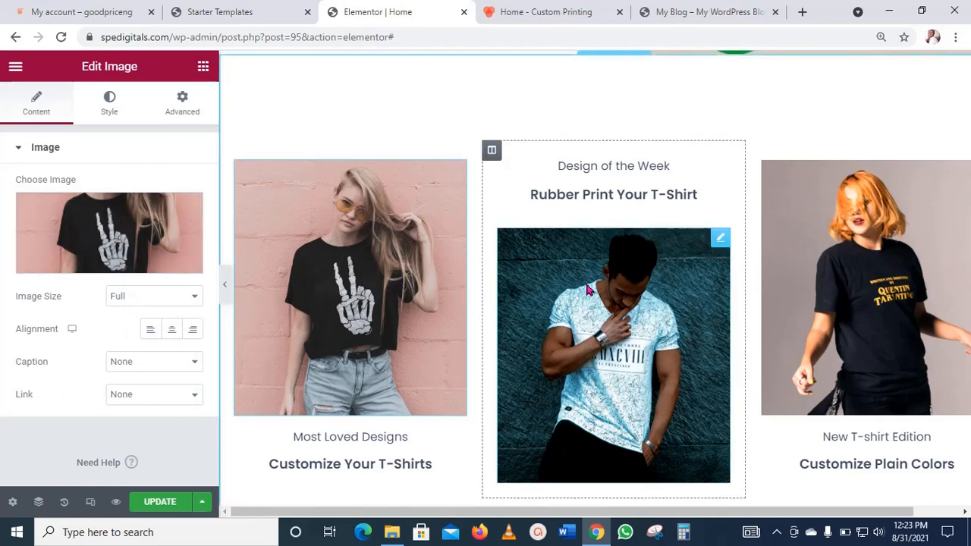
- Look through the rest of the home page, from the product and deal sections to the client reviews and Featured In logos
scroll(584, 286, down, 10)
scroll(585, 286, down, 10)
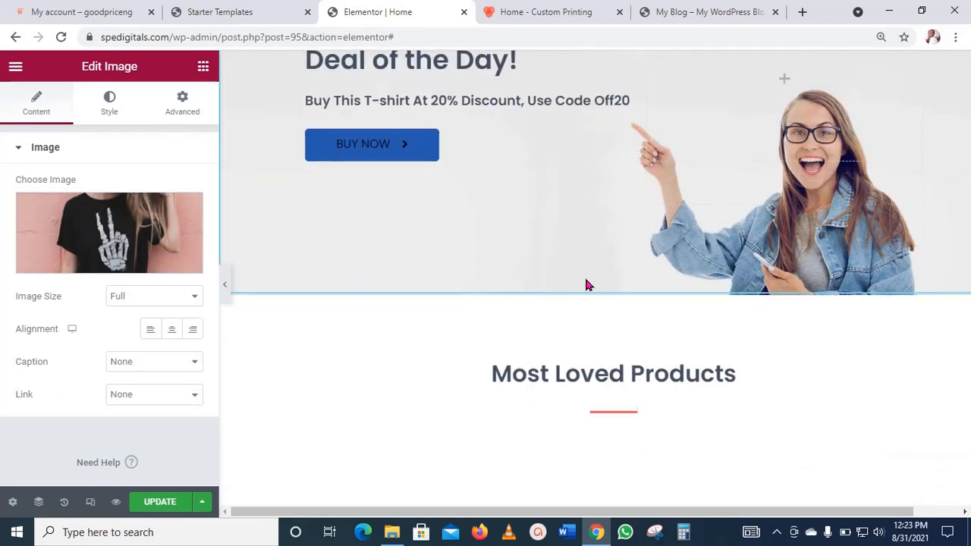
scroll(586, 285, down, 3)
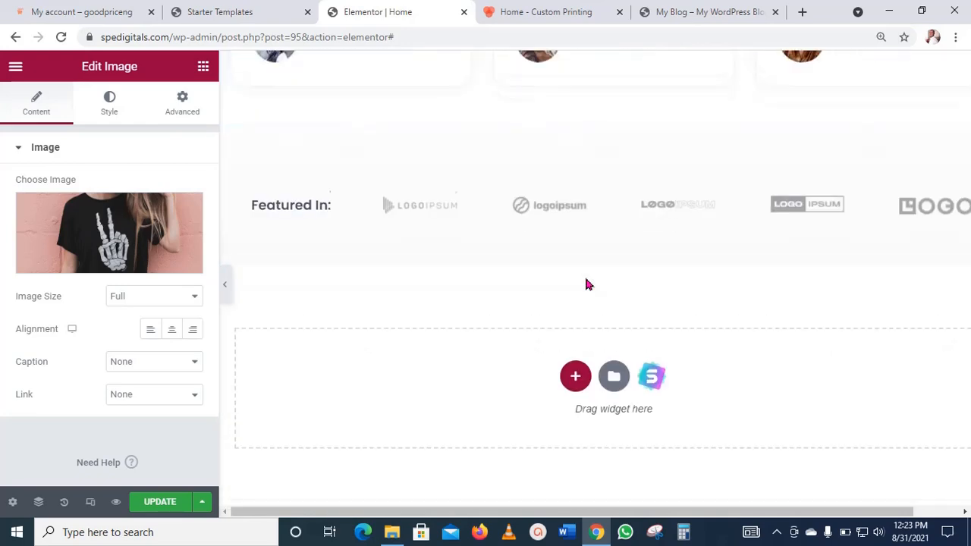
scroll(586, 285, up, 4)
scroll(585, 282, down, 3)
scroll(588, 282, down, 5)
scroll(588, 282, up, 10)
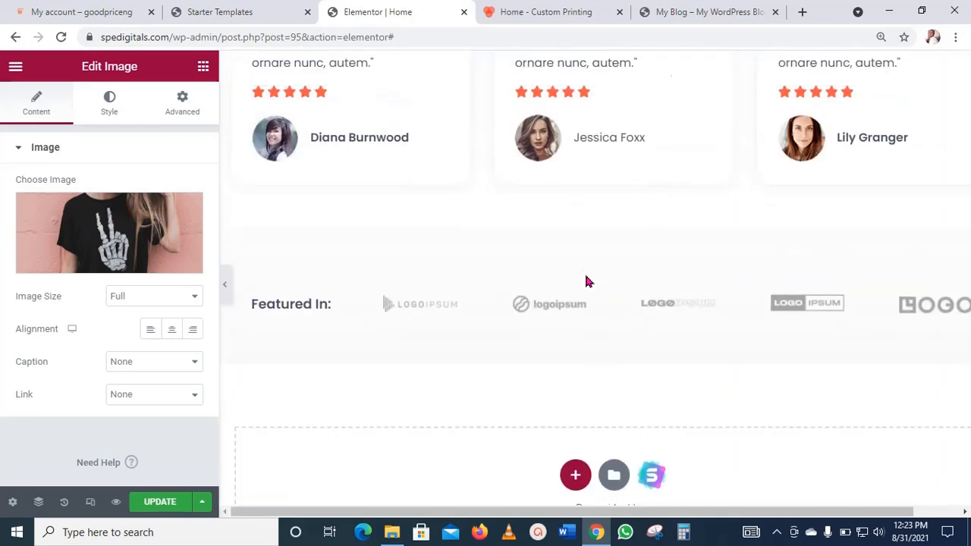
scroll(585, 281, down, 3)
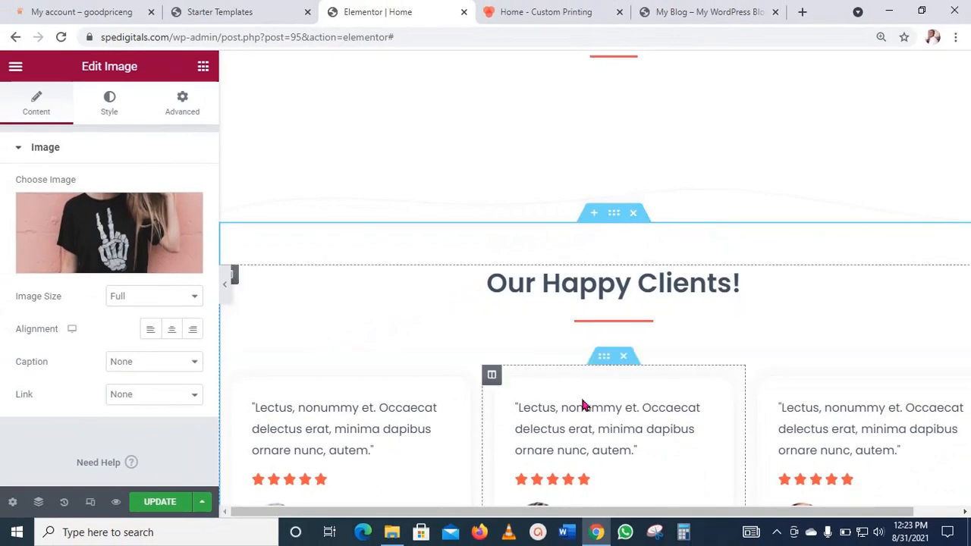
scroll(624, 406, down, 2)
scroll(624, 410, up, 2)
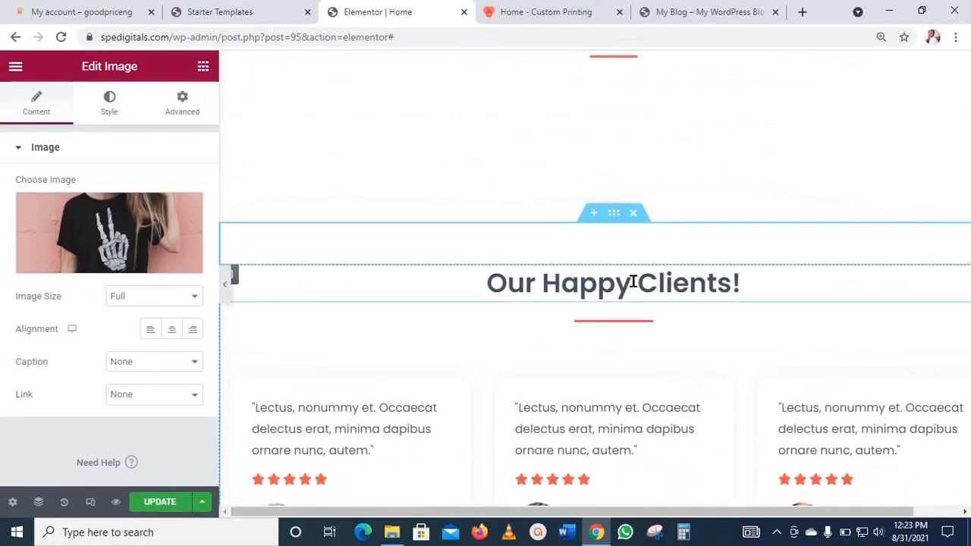
scroll(629, 267, up, 3)
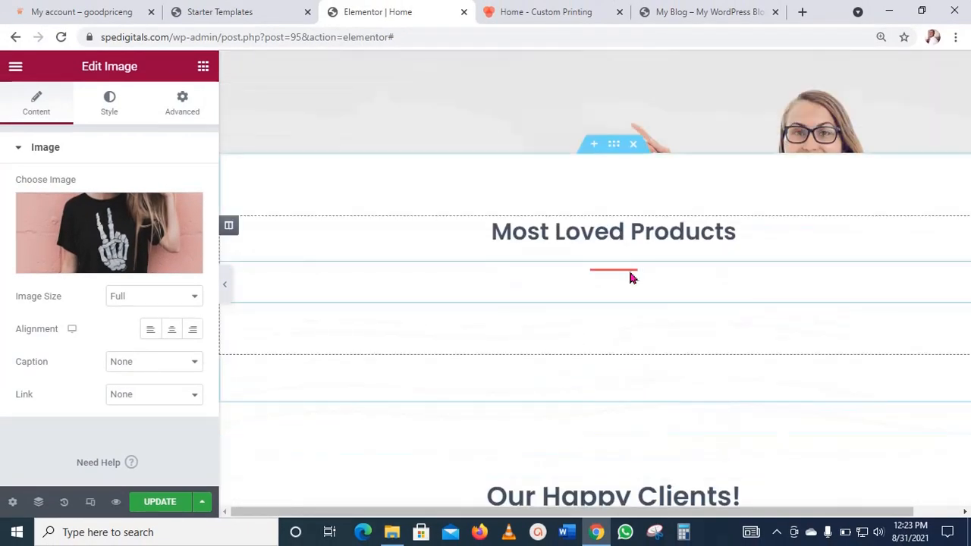
scroll(629, 269, up, 3)
scroll(630, 279, down, 5)
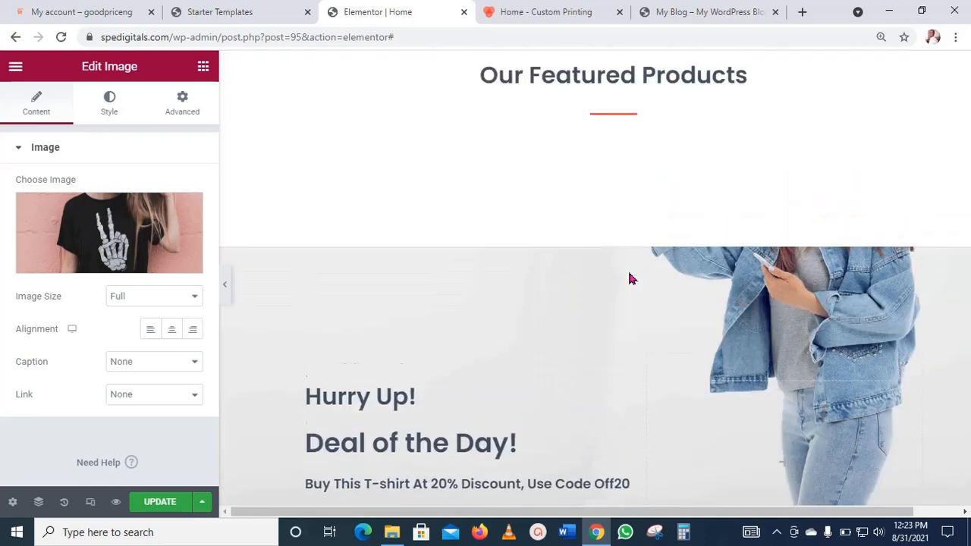
scroll(629, 278, up, 3)
scroll(630, 279, up, 8)
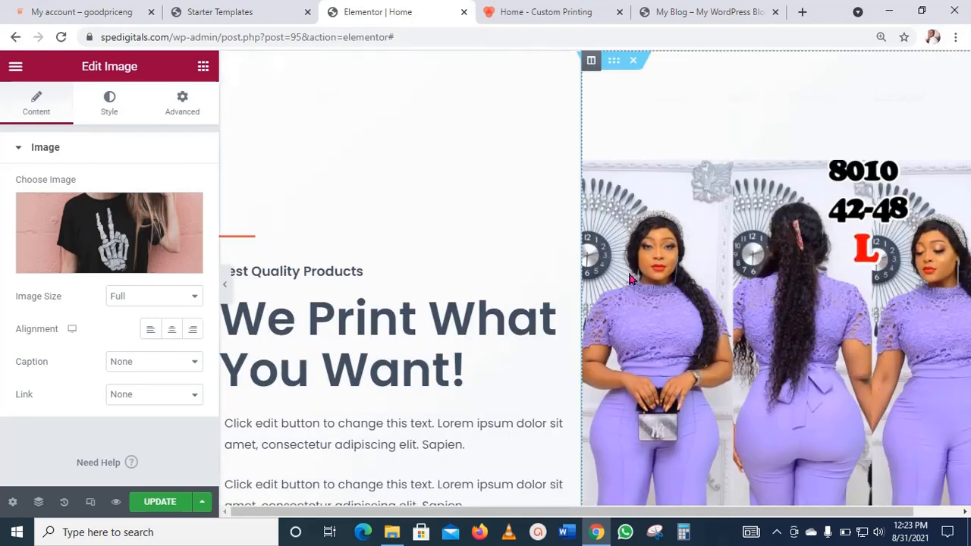
- Update the home page and switch its responsive preview to the mobile layout
scroll(485, 241, down, 2)
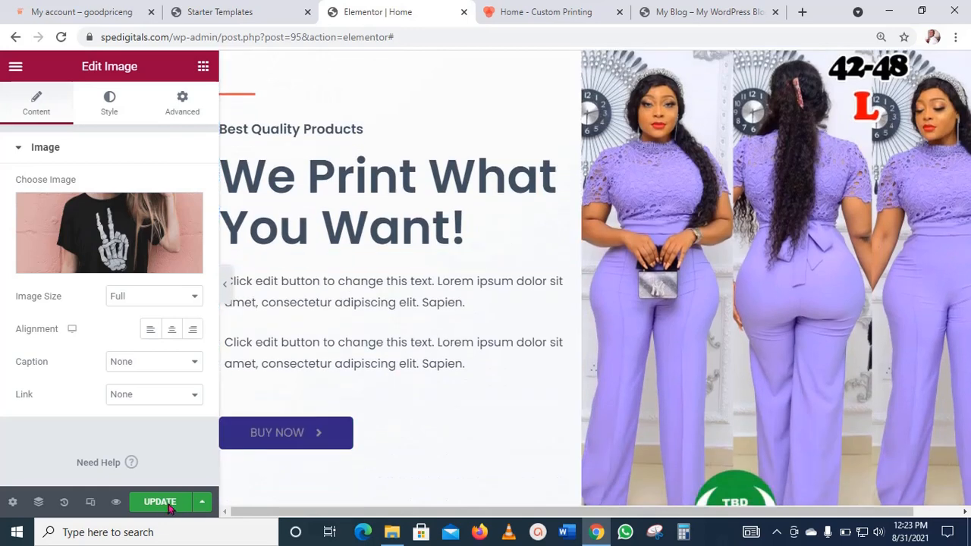
click(162, 505)
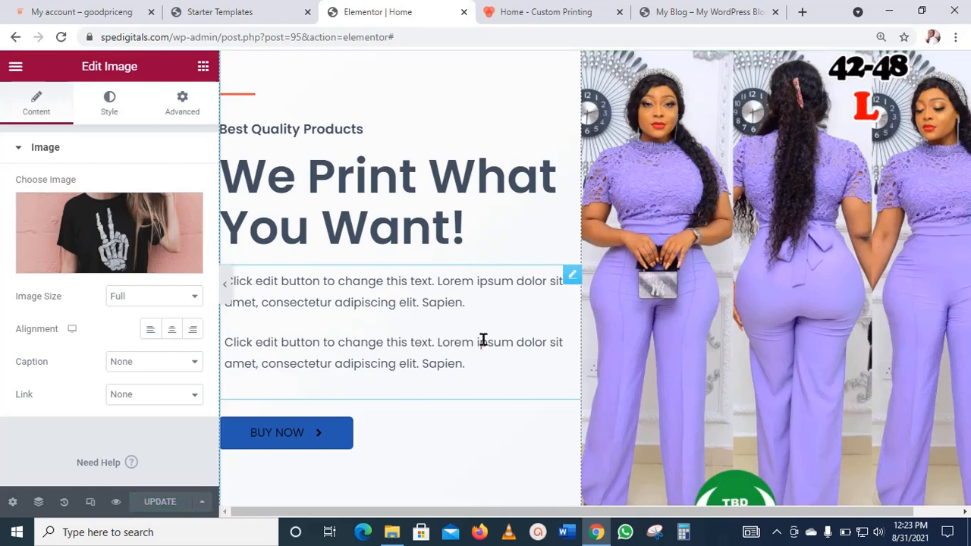
click(91, 508)
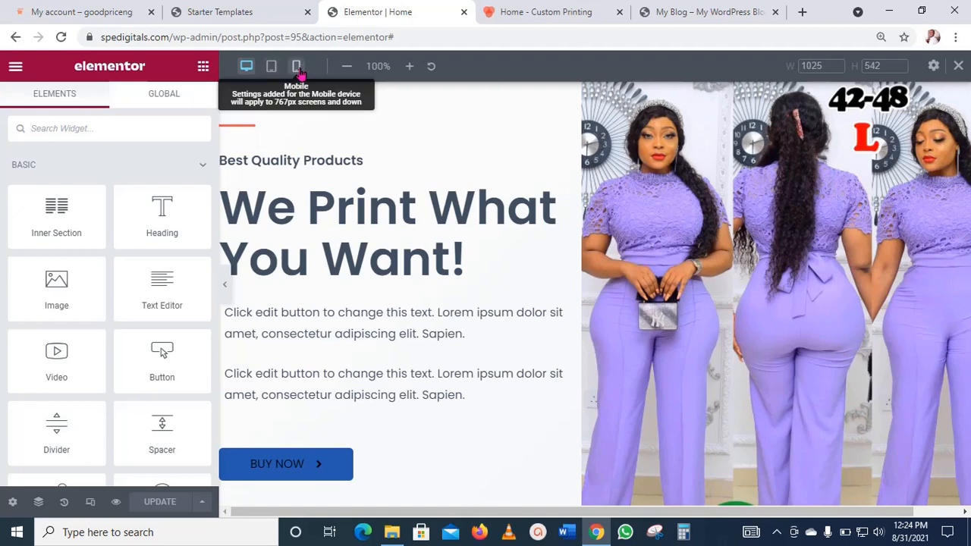
click(298, 69)
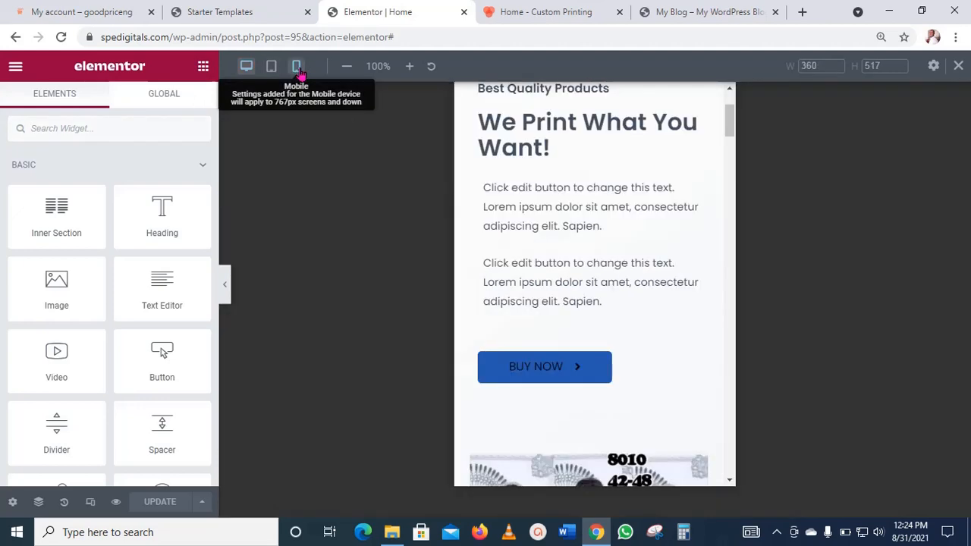
- Center-align the hero section's Buy Now button in the mobile layout and update the home page
scroll(702, 297, up, 2)
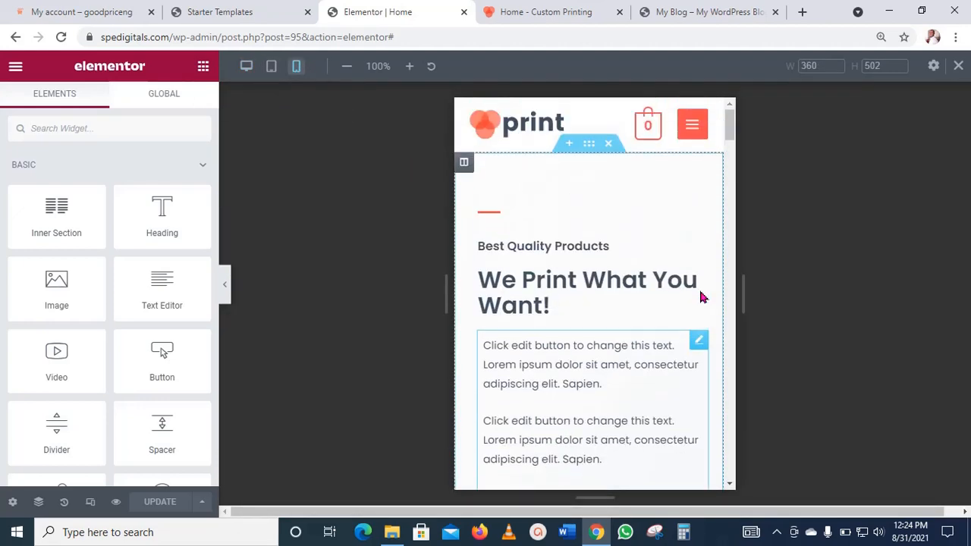
scroll(701, 297, down, 1)
scroll(702, 297, down, 5)
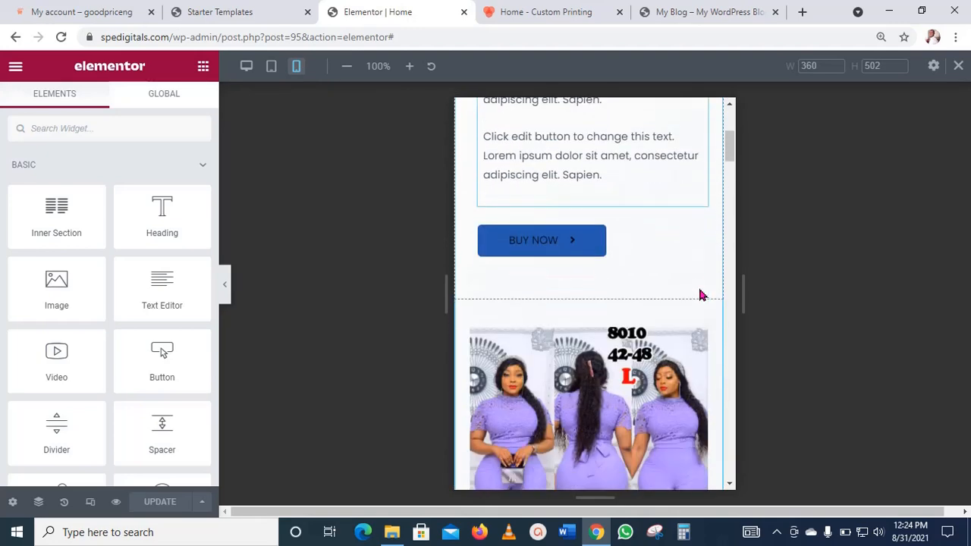
scroll(701, 295, down, 2)
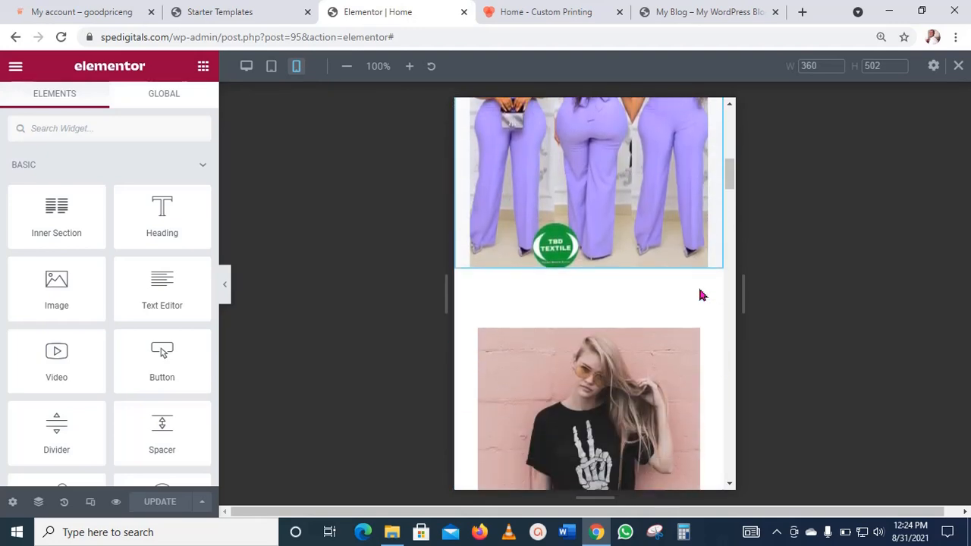
scroll(701, 296, up, 5)
scroll(700, 294, up, 1)
scroll(683, 291, down, 1)
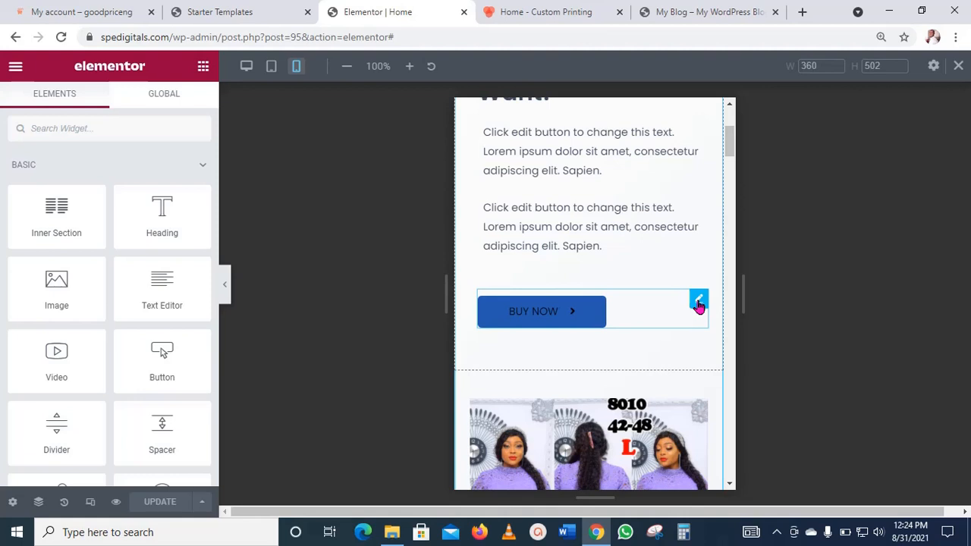
click(699, 305)
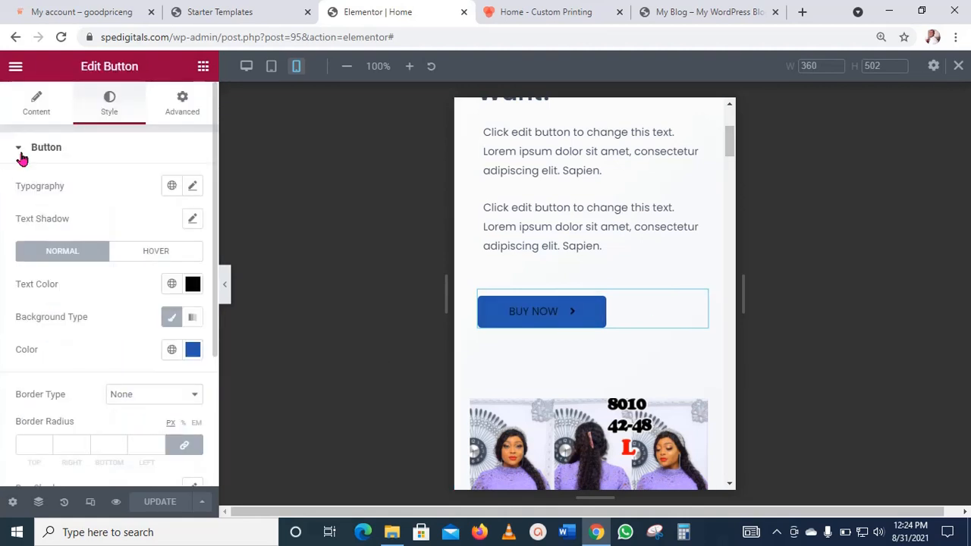
click(38, 115)
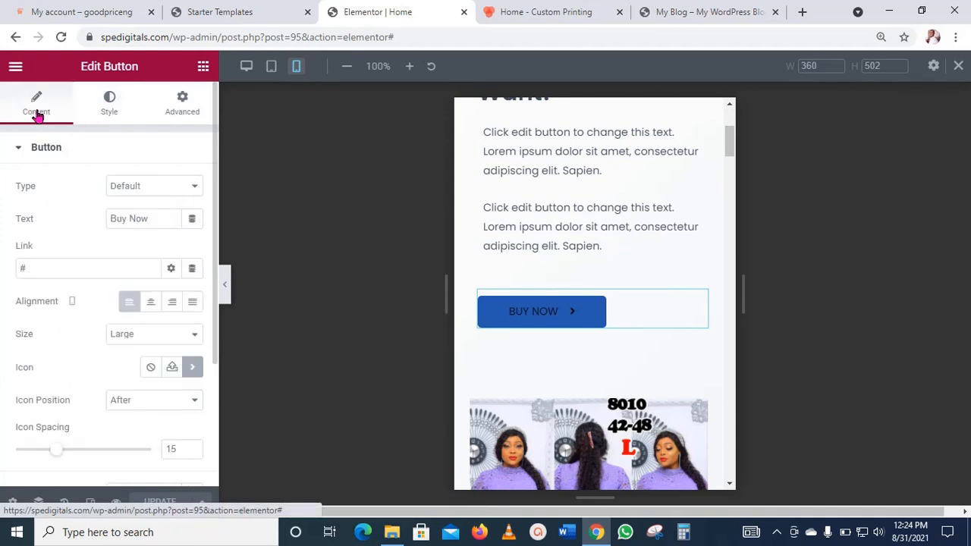
click(151, 304)
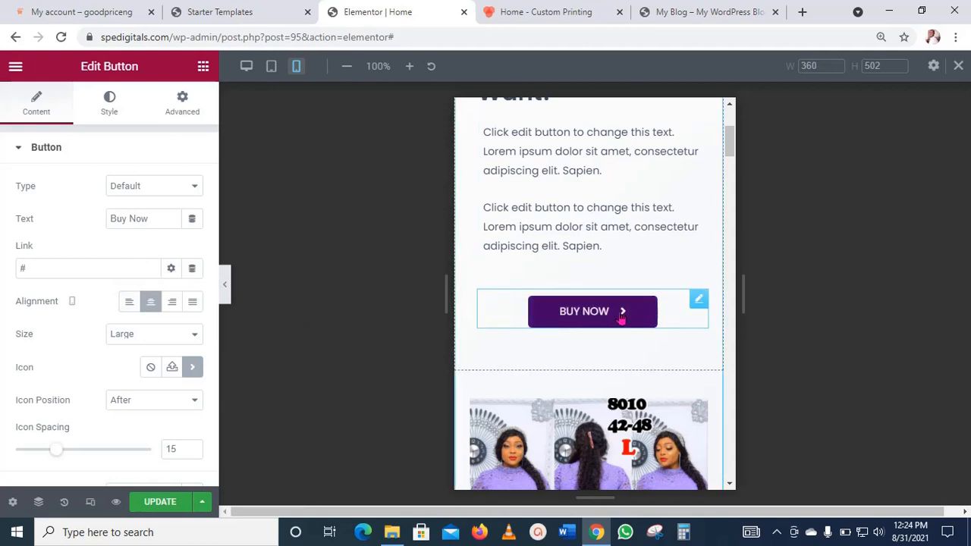
click(169, 502)
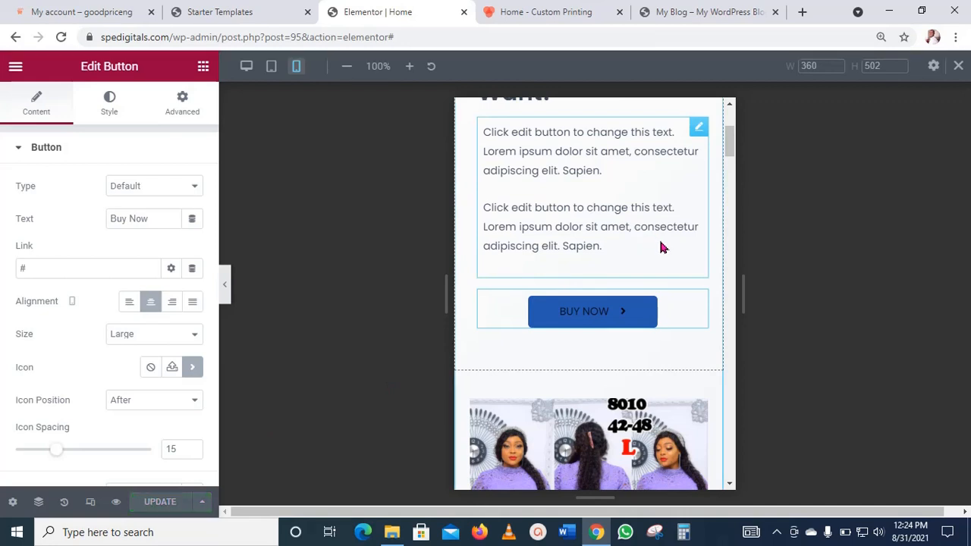
- Examine the hero and T-shirt design sections in the tablet layout and return the preview to the desktop layout
click(273, 68)
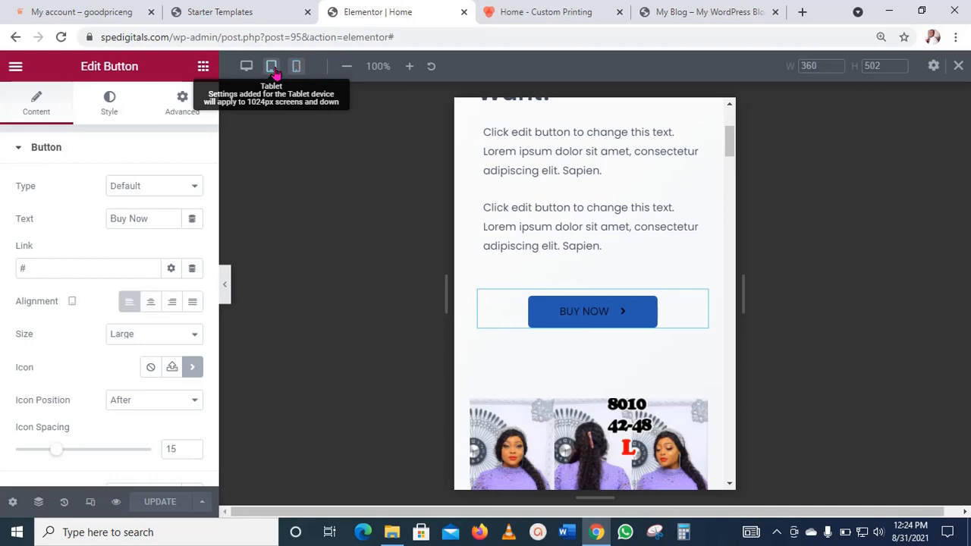
scroll(697, 275, down, 5)
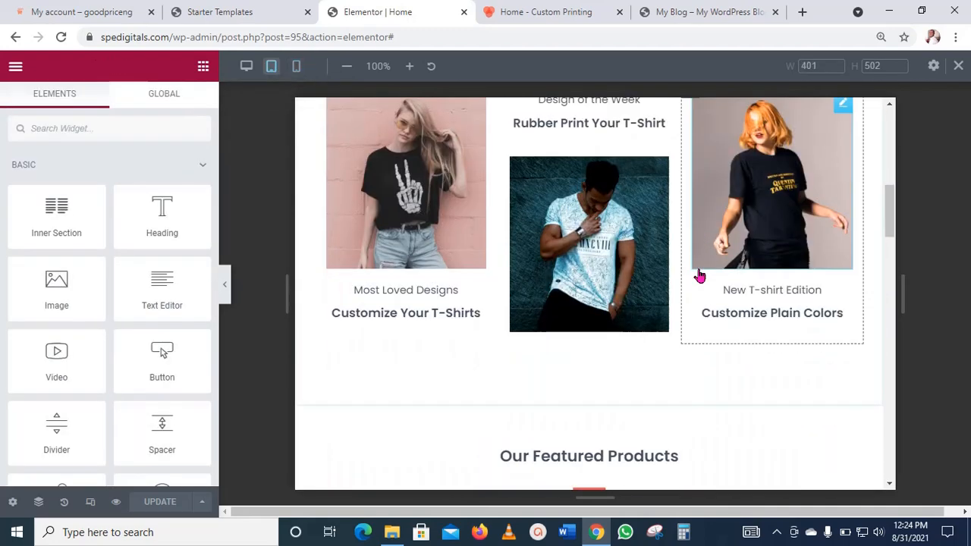
scroll(700, 275, up, 3)
scroll(700, 276, up, 5)
scroll(700, 275, down, 4)
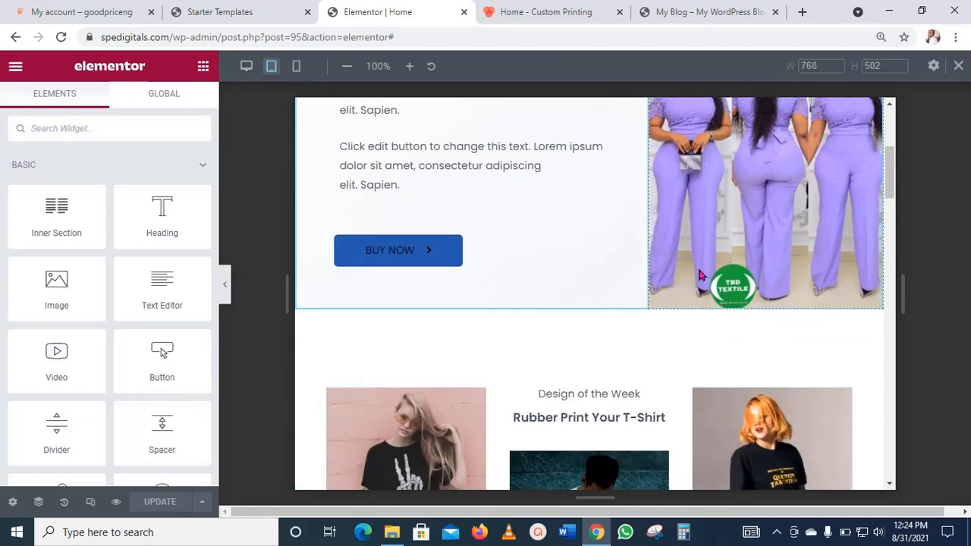
scroll(698, 275, down, 3)
scroll(698, 276, up, 4)
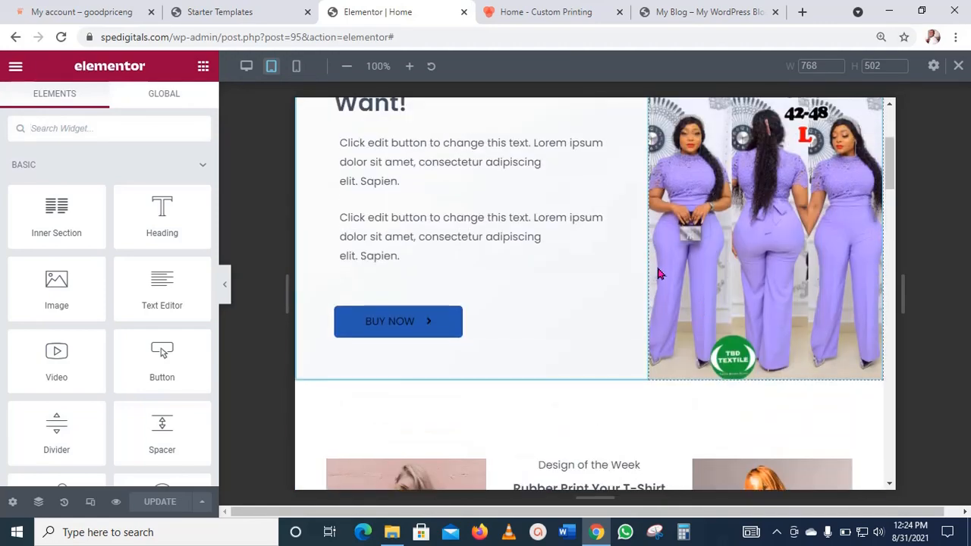
scroll(648, 326, down, 5)
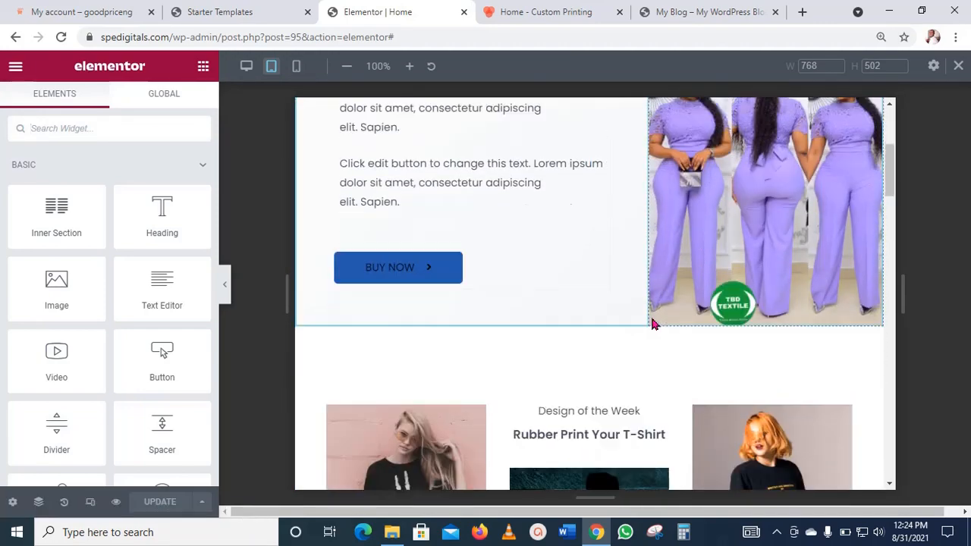
scroll(653, 324, down, 5)
scroll(649, 315, up, 5)
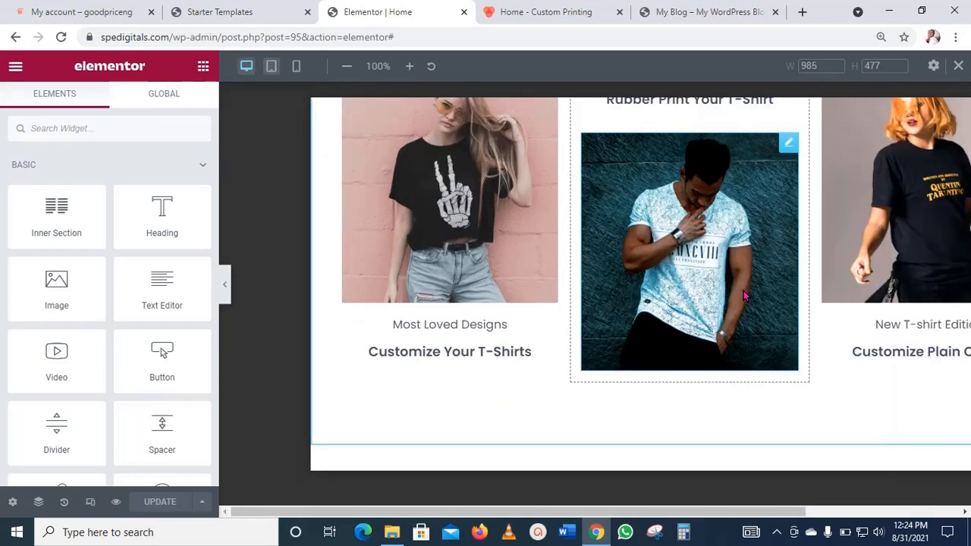
- Look through the whole home page in the desktop layout, from the hero section to the footer and back up
scroll(715, 305, down, 5)
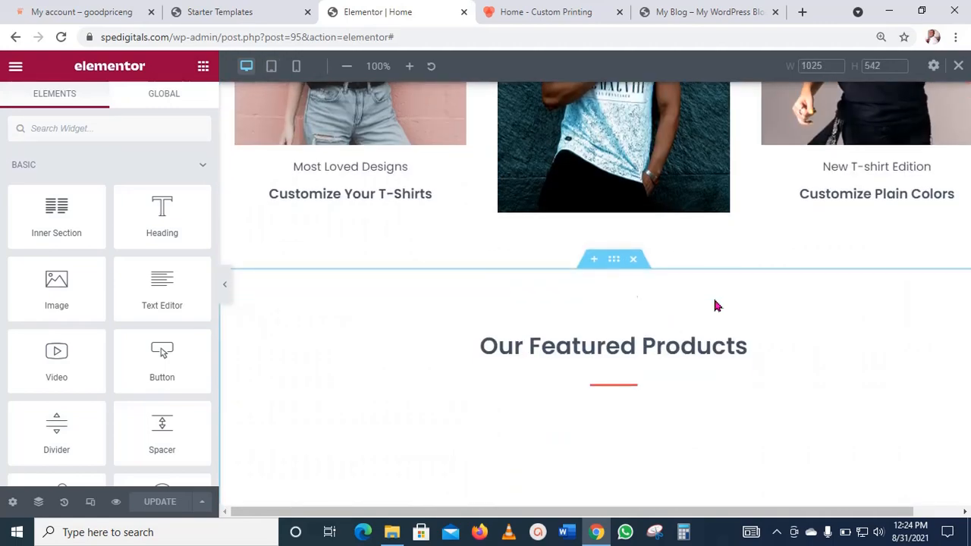
scroll(716, 305, down, 5)
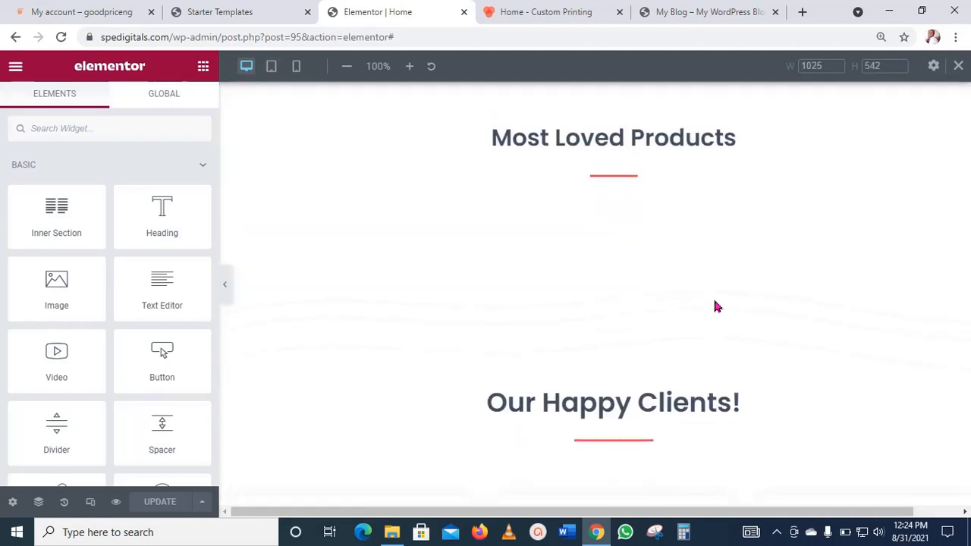
scroll(716, 306, up, 10)
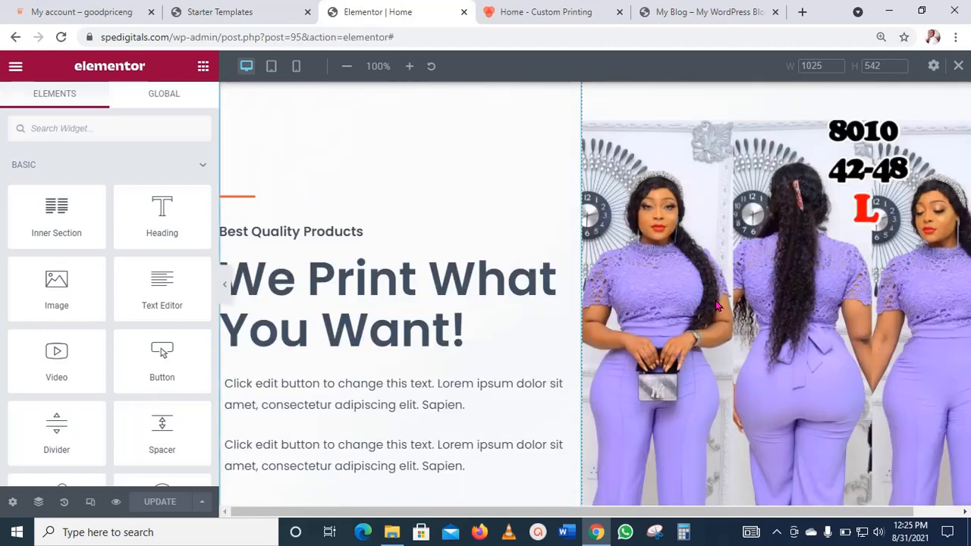
scroll(717, 306, down, 5)
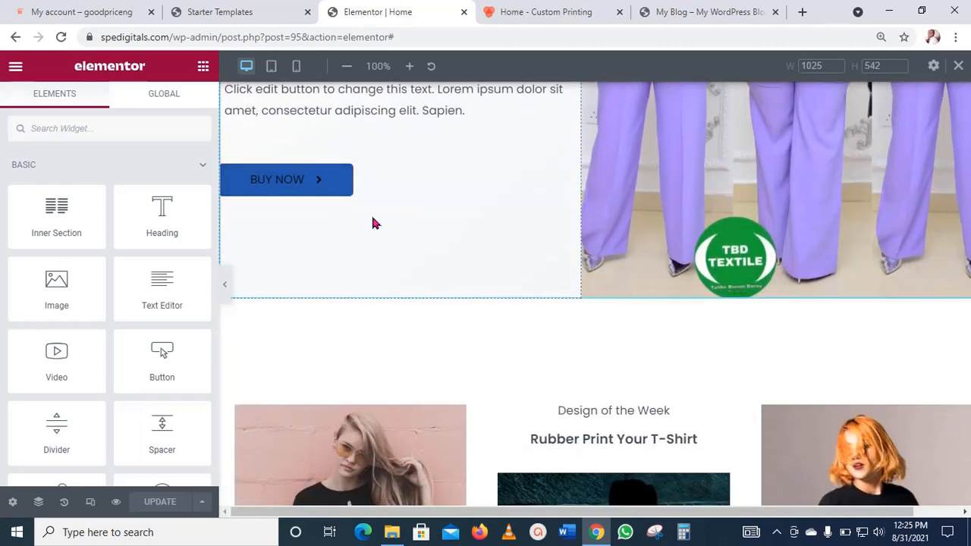
scroll(613, 288, down, 1)
scroll(613, 288, down, 15)
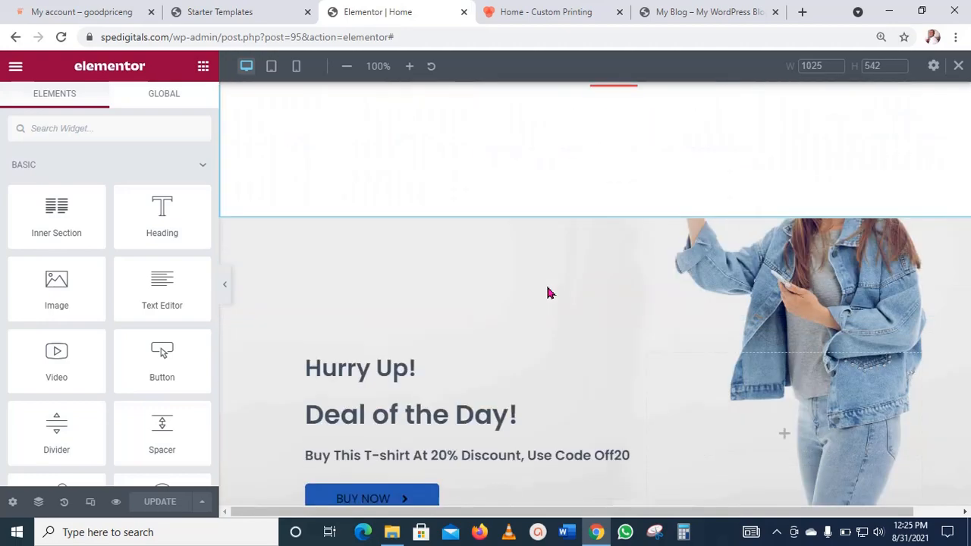
scroll(551, 294, down, 13)
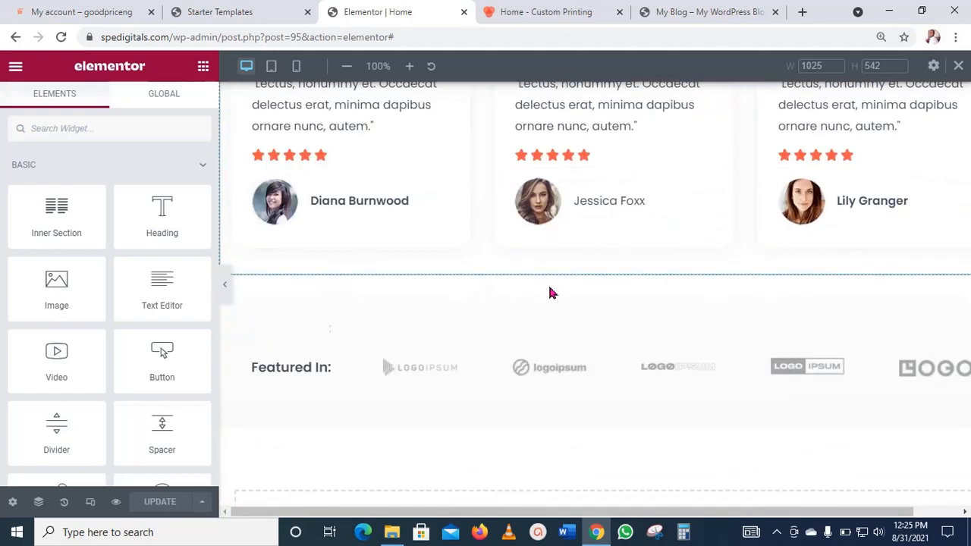
scroll(551, 293, down, 5)
scroll(648, 292, down, 4)
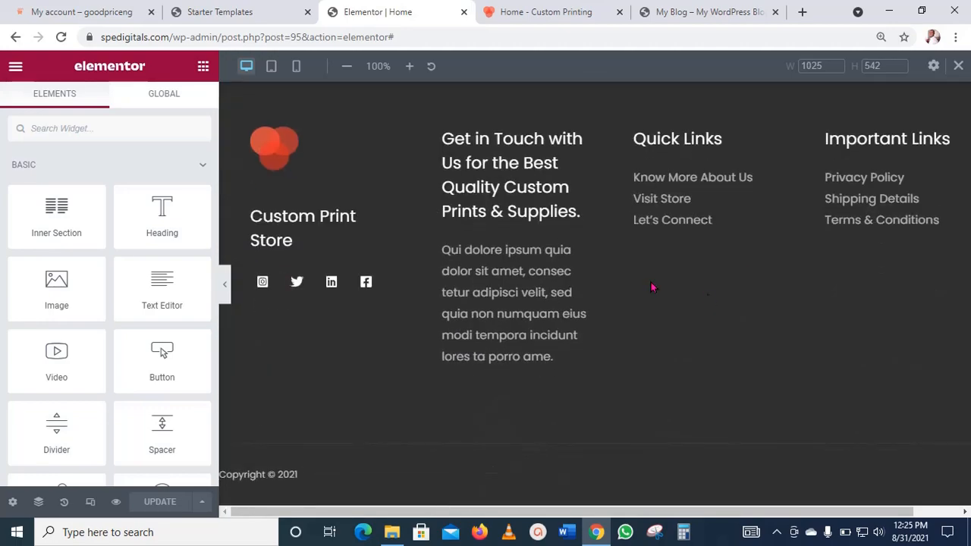
scroll(645, 287, up, 5)
scroll(642, 285, up, 15)
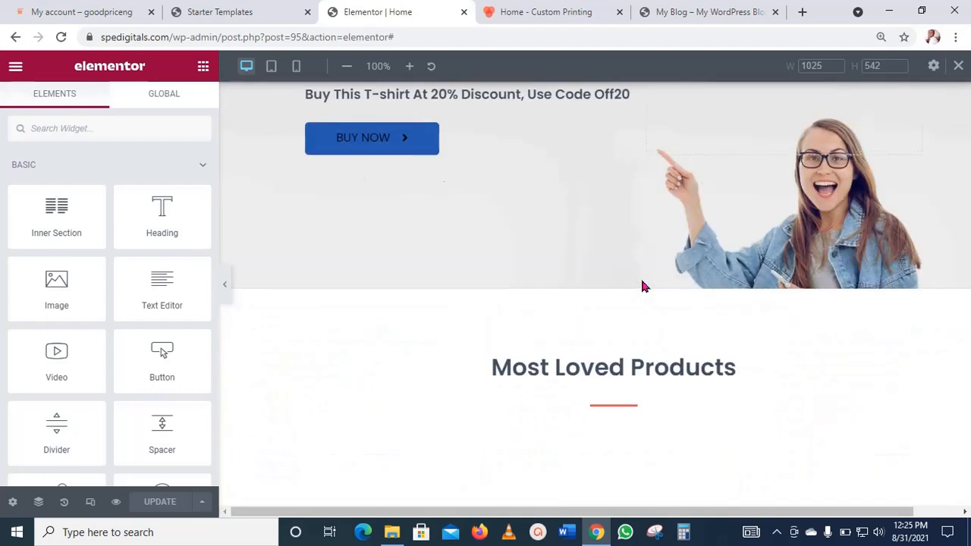
scroll(641, 286, up, 5)
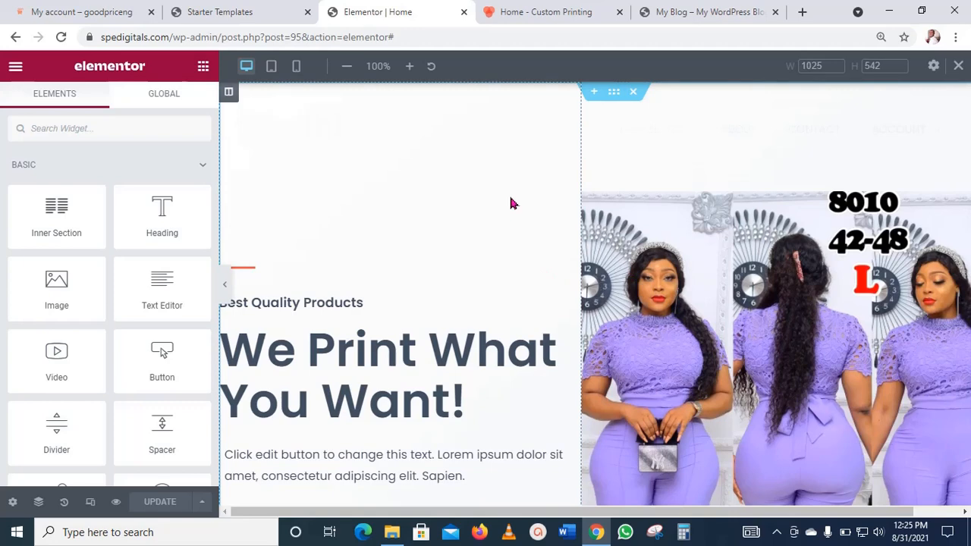
- Close the import success message on the Starter Templates page, open the WordPress dashboard and visit the live site
click(267, 13)
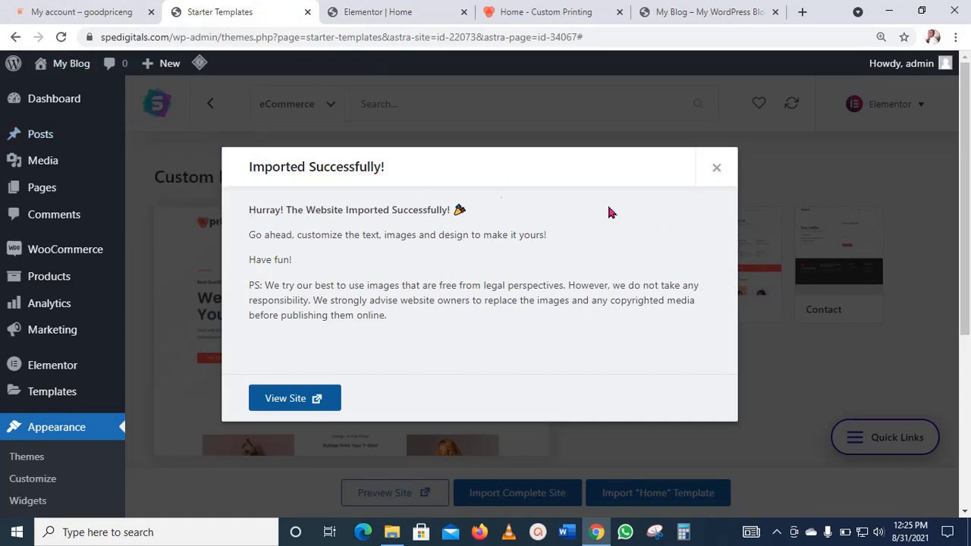
click(717, 169)
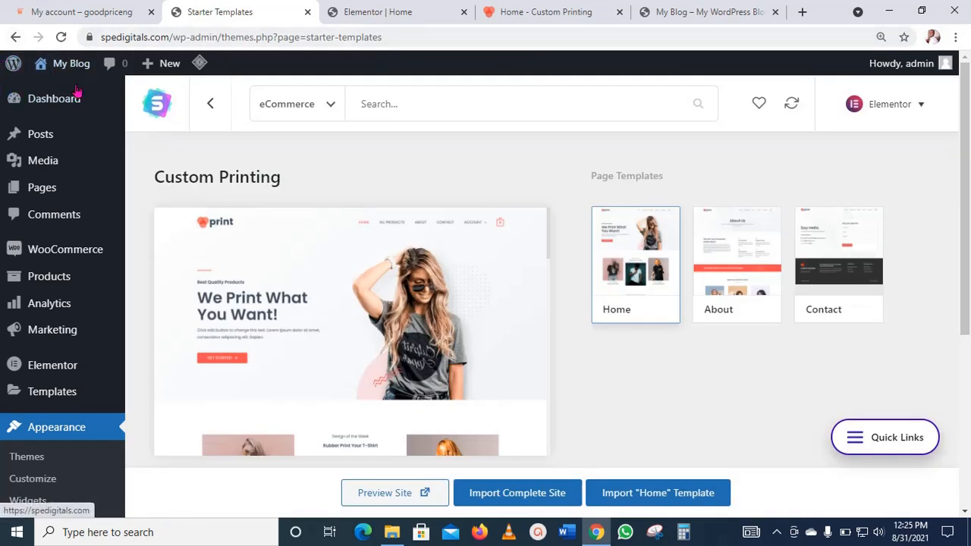
mouse_move(47, 103)
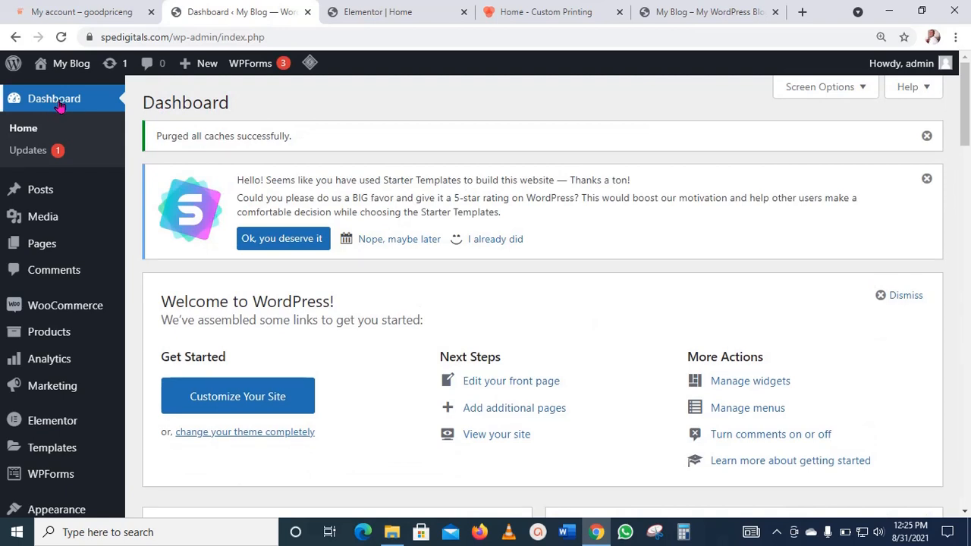
mouse_move(70, 66)
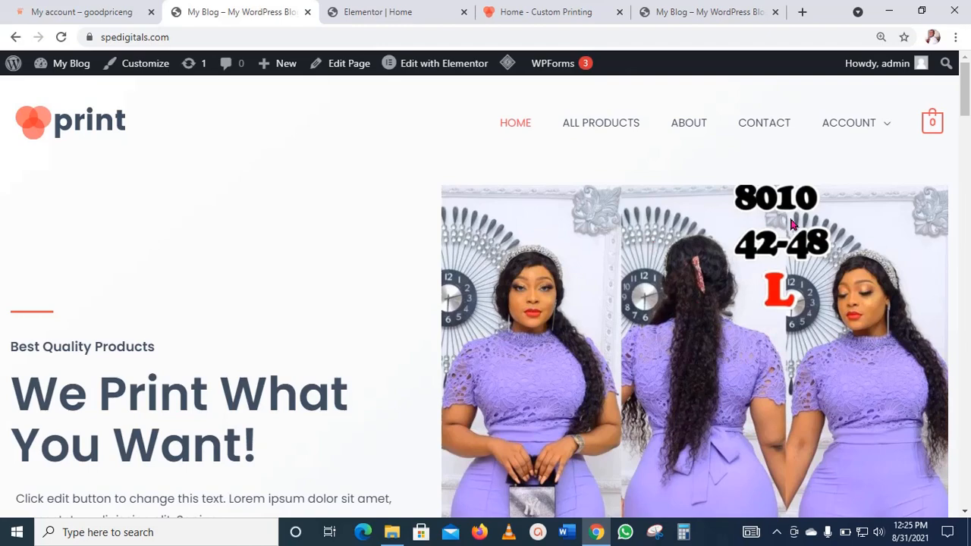
- Examine the hero section on the live home page and test its Buy Now button
scroll(789, 220, down, 7)
scroll(789, 220, up, 3)
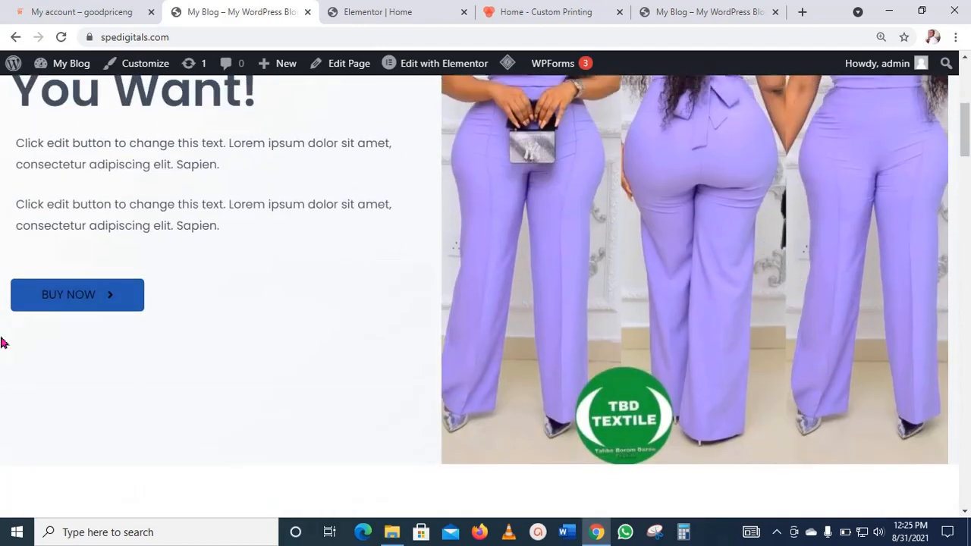
click(79, 302)
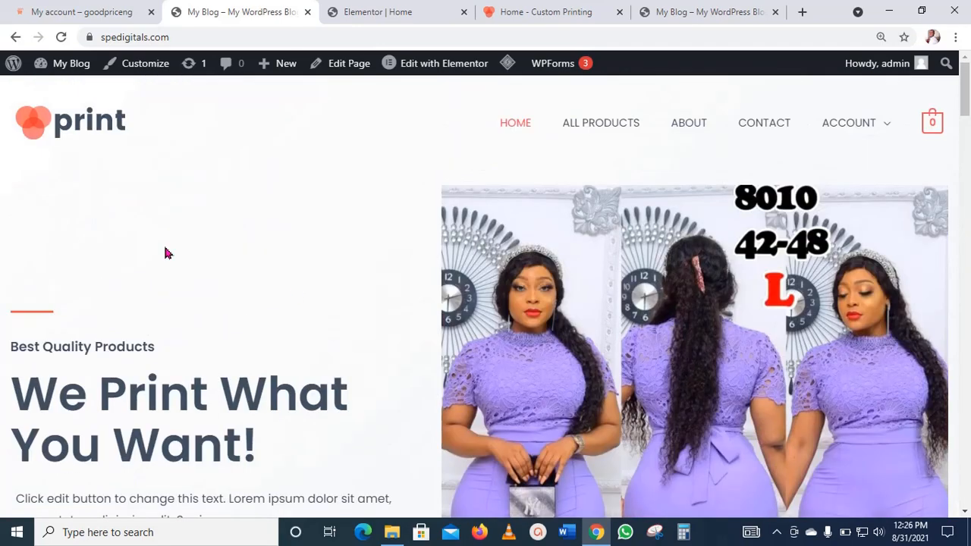
- Open the Site Identity & Logo settings of the Header Builder in the site's Customizer
click(140, 66)
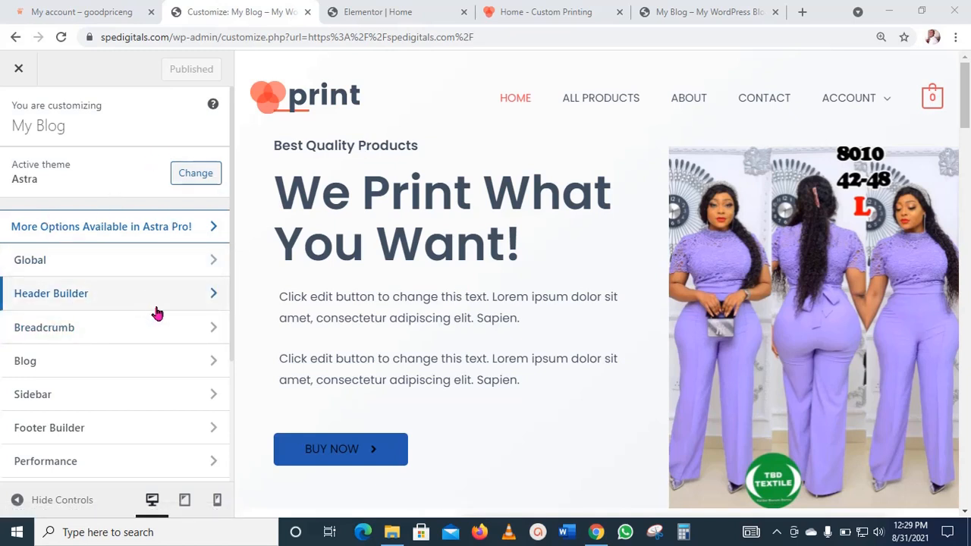
click(216, 299)
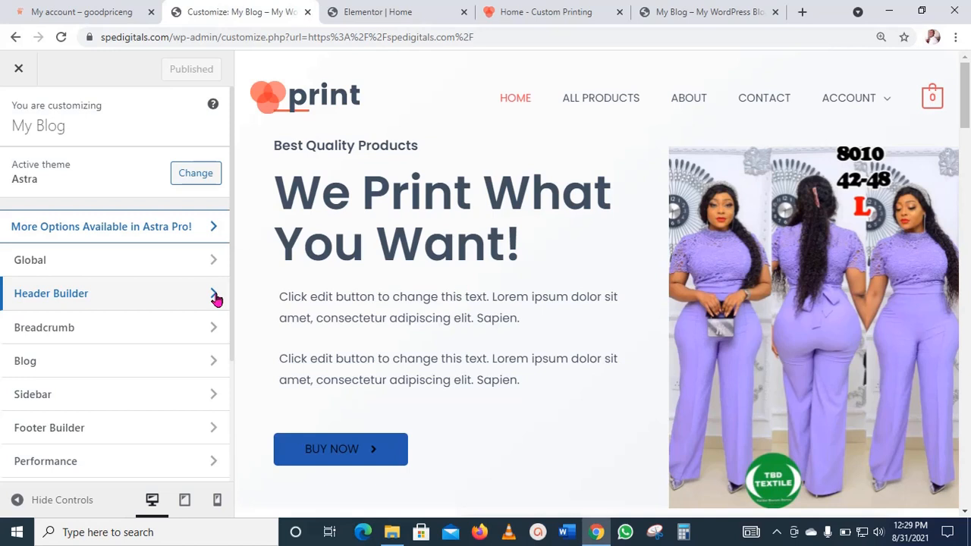
click(216, 299)
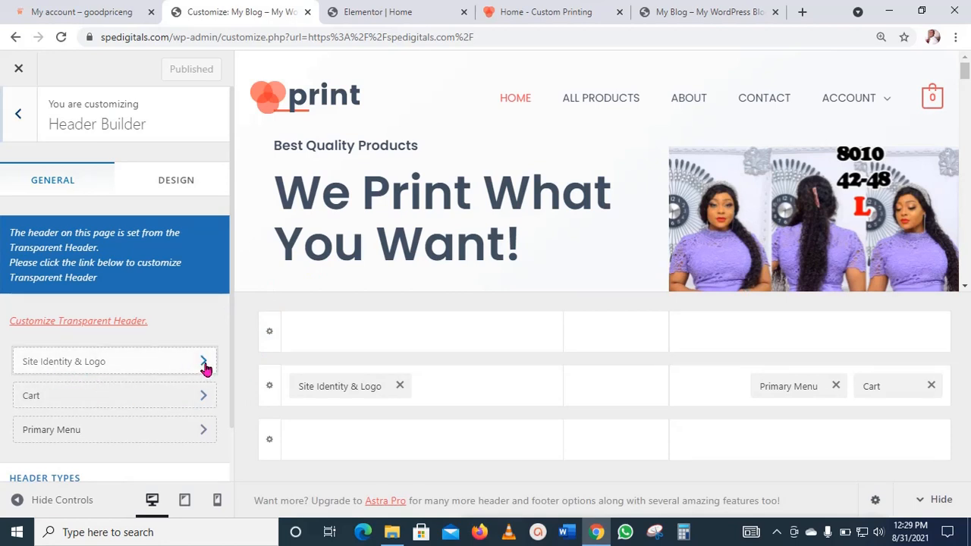
click(205, 368)
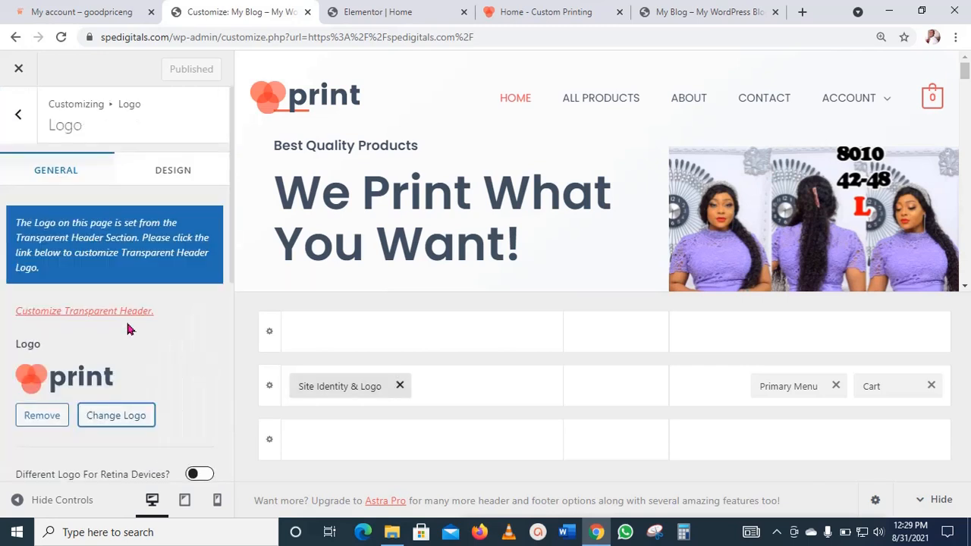
- Upload the gpn logo LogoMakr-5Serop.png from the Downloads folder to the media library as the replacement header logo
click(123, 422)
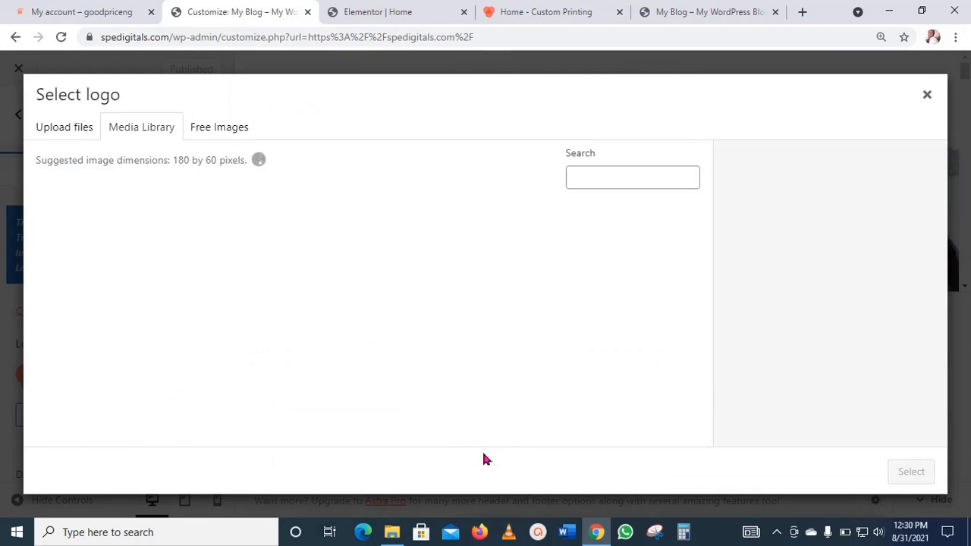
mouse_move(400, 537)
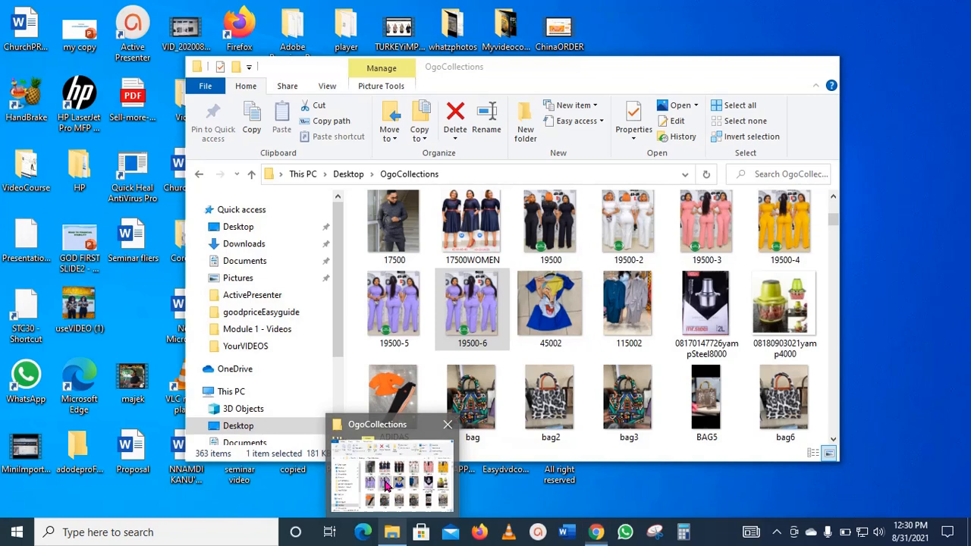
click(391, 474)
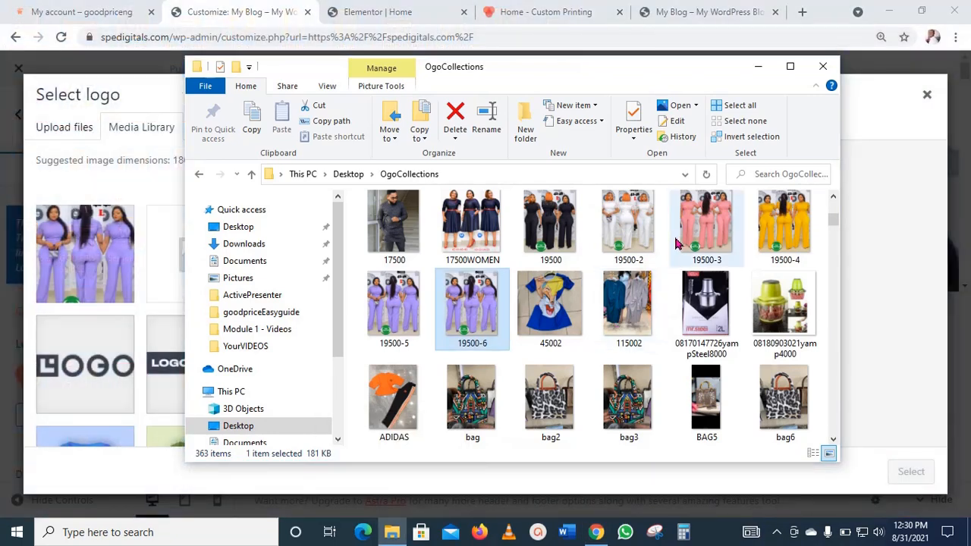
click(244, 243)
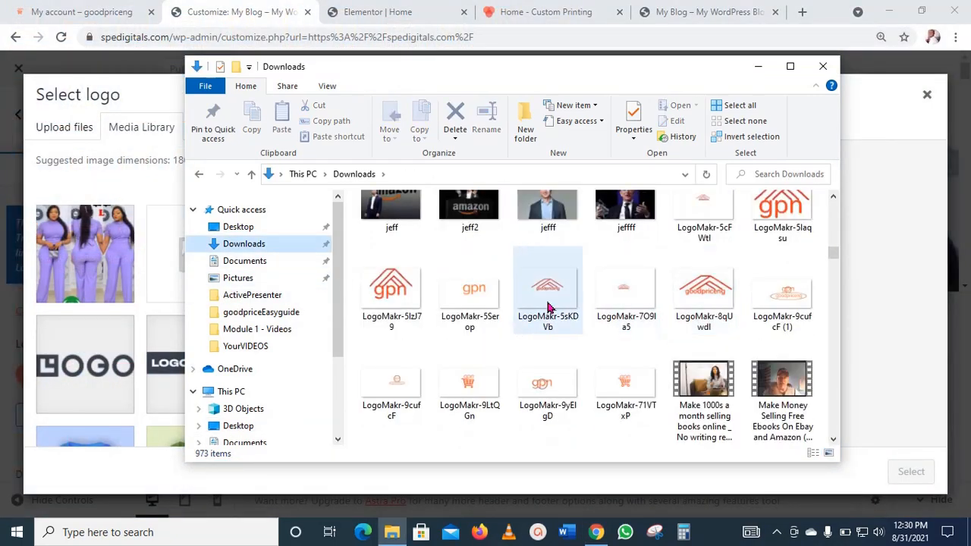
click(472, 289)
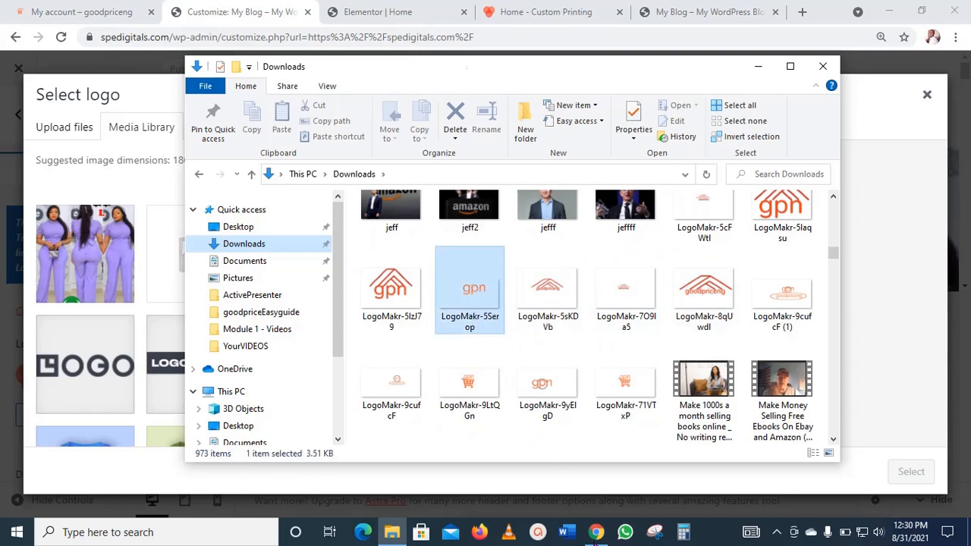
drag(596, 540, 448, 298)
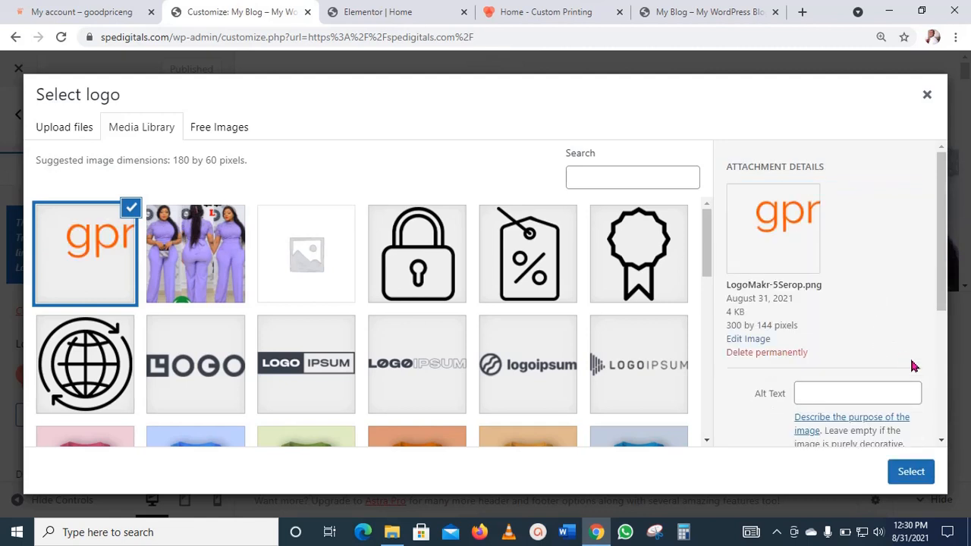
- Apply LogoMakr-5Serop.png as the header logo without cropping it and publish the change
click(911, 471)
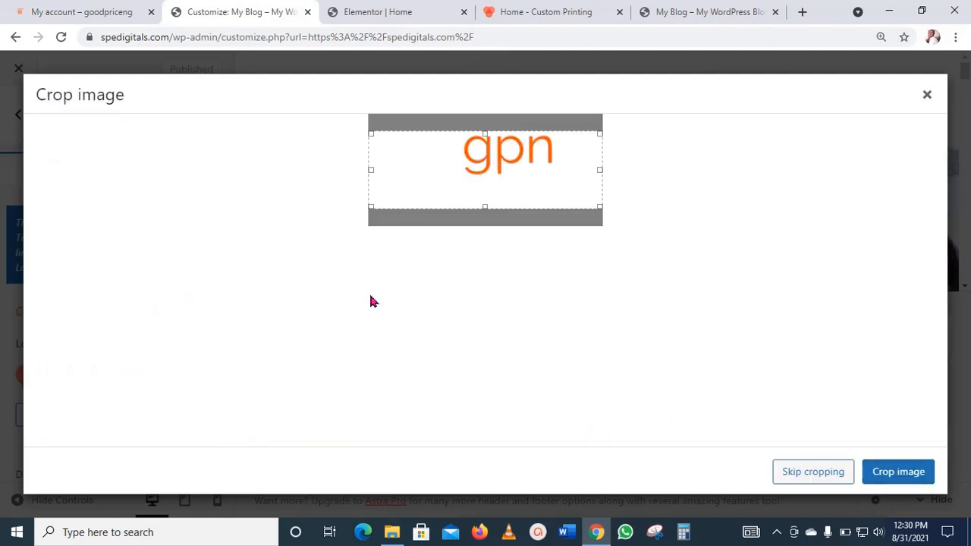
click(813, 472)
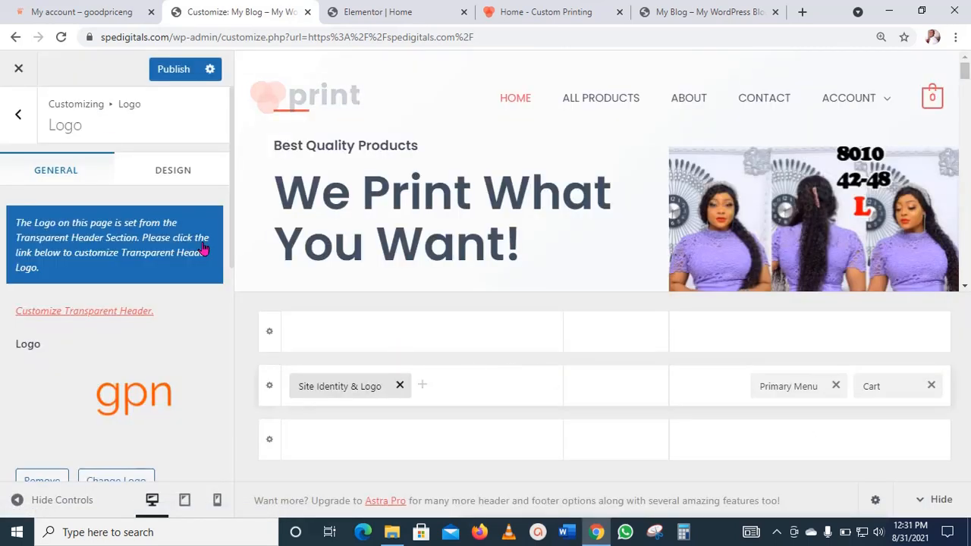
click(171, 73)
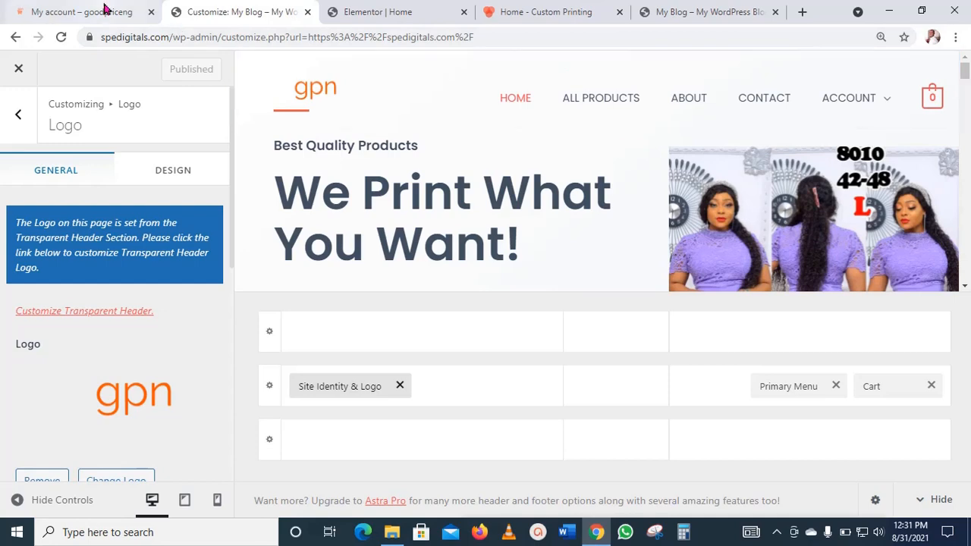
- Check the goodpriceng site's browser icon as reference, and publish LogoMakr-5Serop.png, uncropped, as the site icon
click(102, 10)
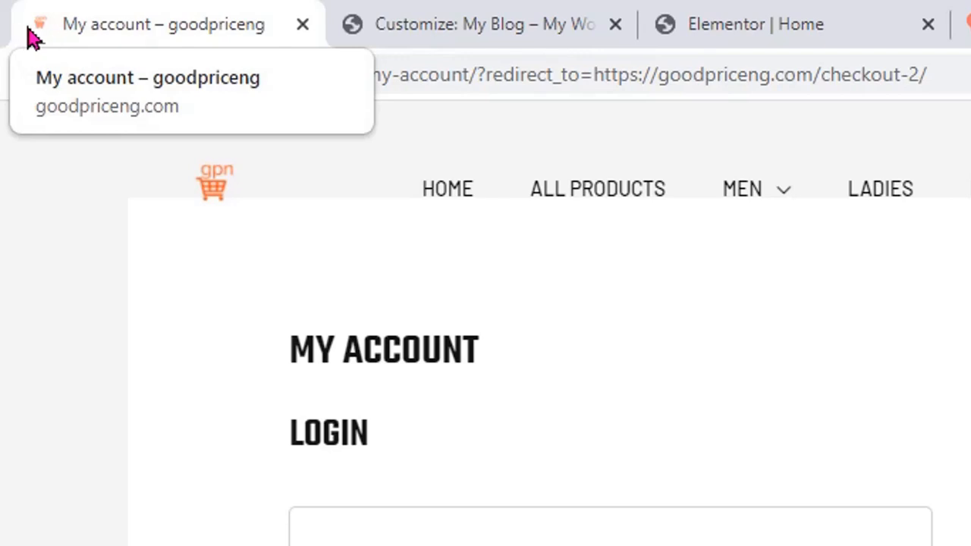
click(474, 15)
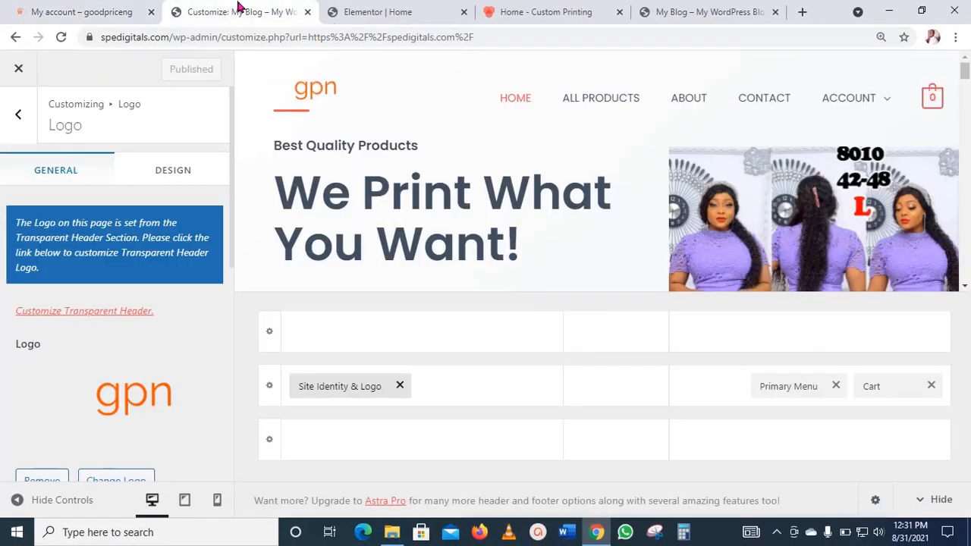
scroll(220, 281, down, 4)
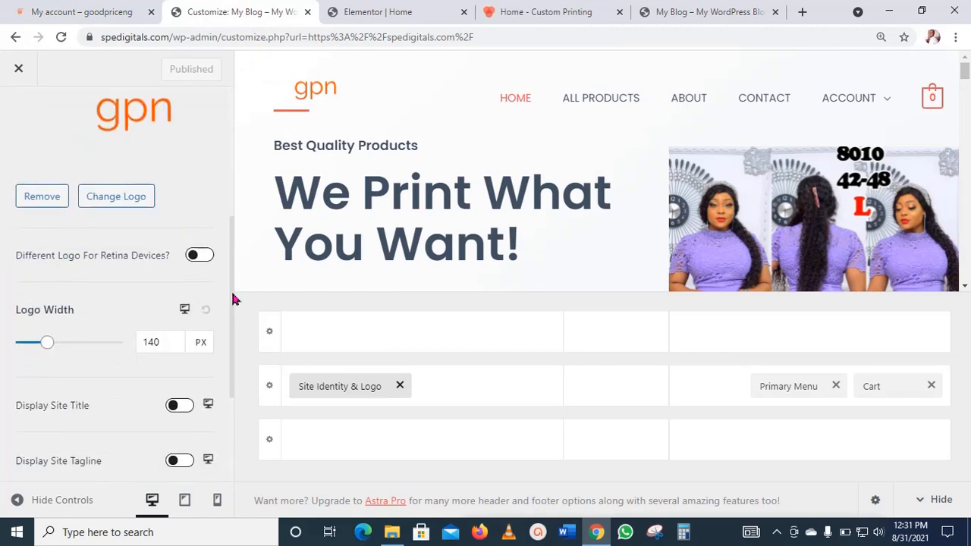
scroll(228, 301, down, 3)
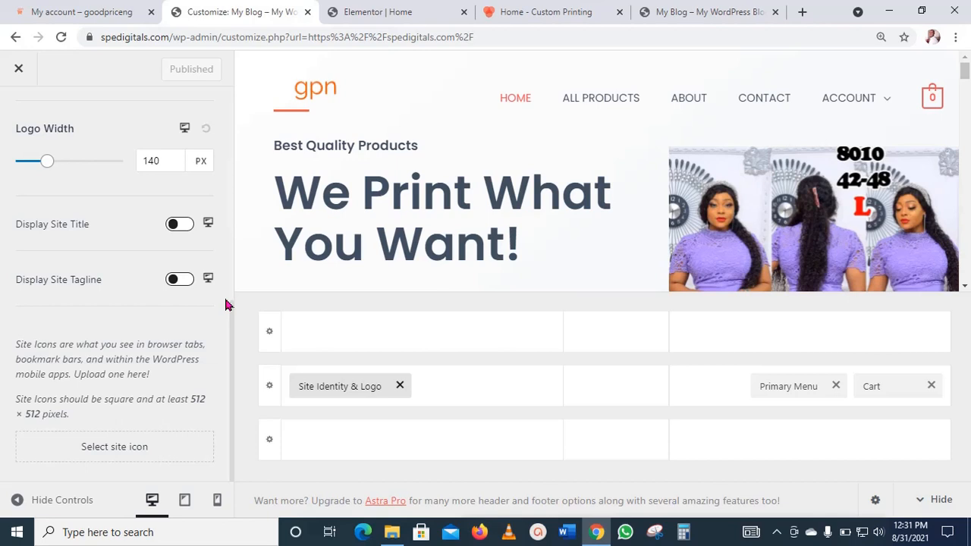
click(139, 454)
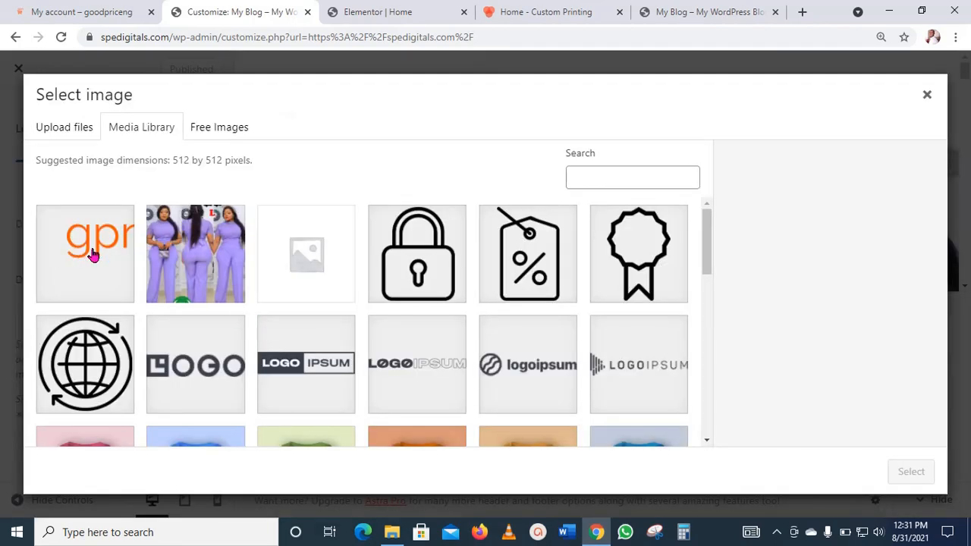
click(91, 256)
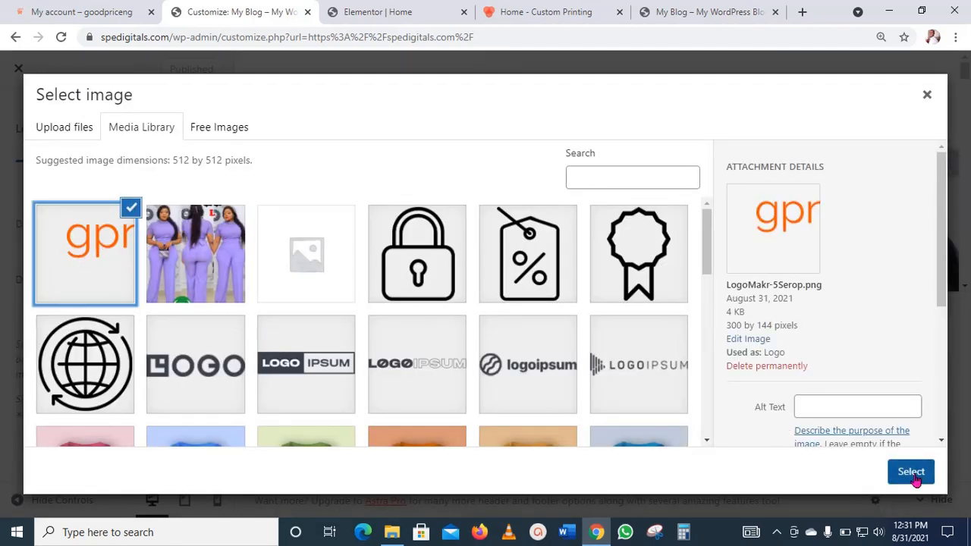
click(910, 471)
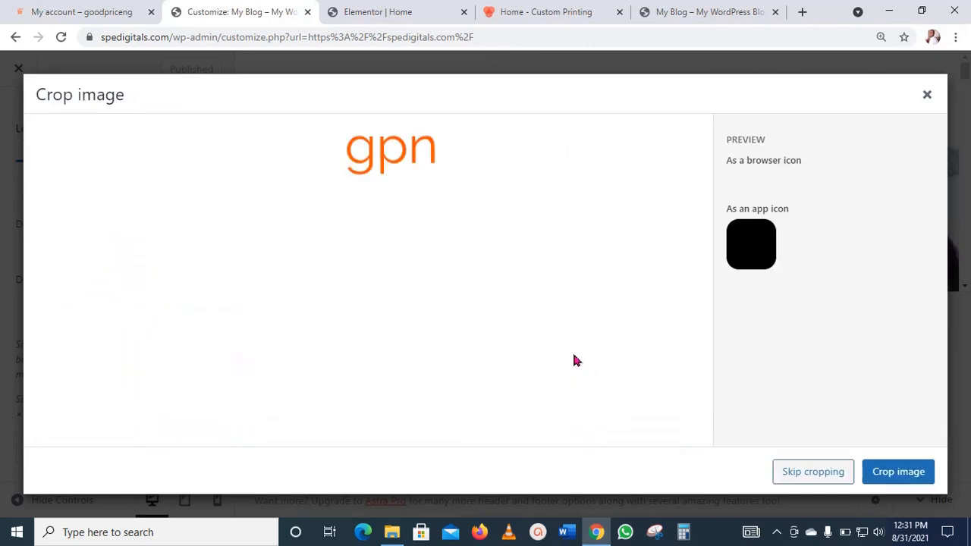
click(813, 474)
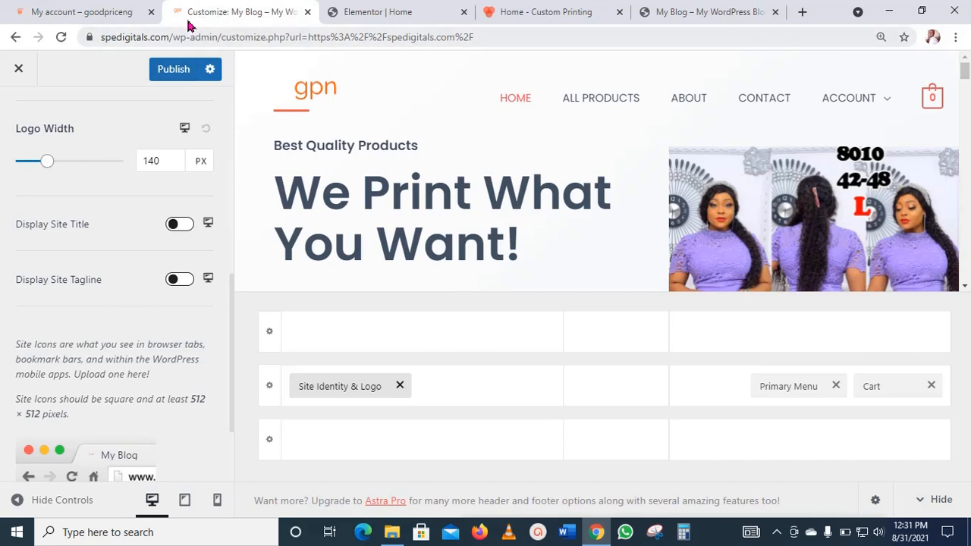
click(176, 70)
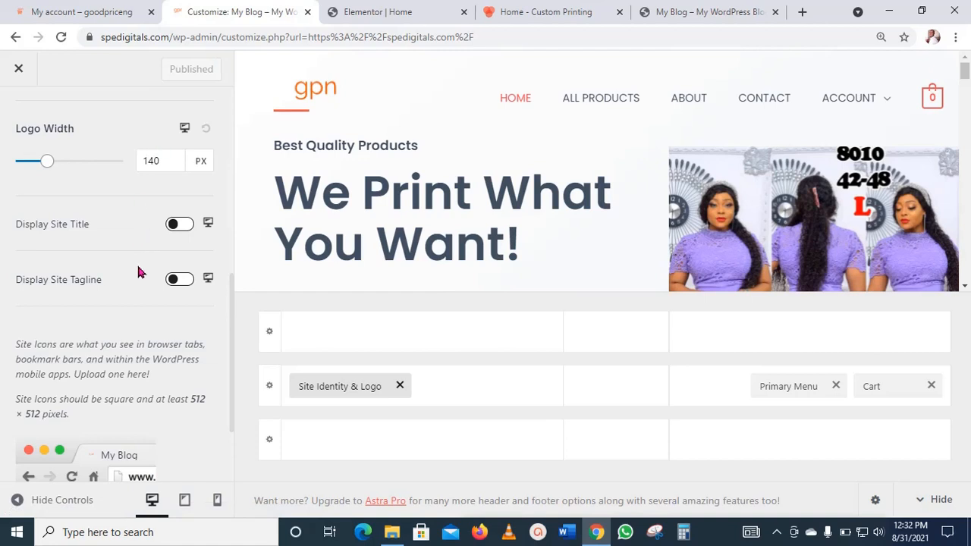
- Leave the logo and Header Builder settings and open the Customizer's global Colors settings
scroll(138, 273, up, 6)
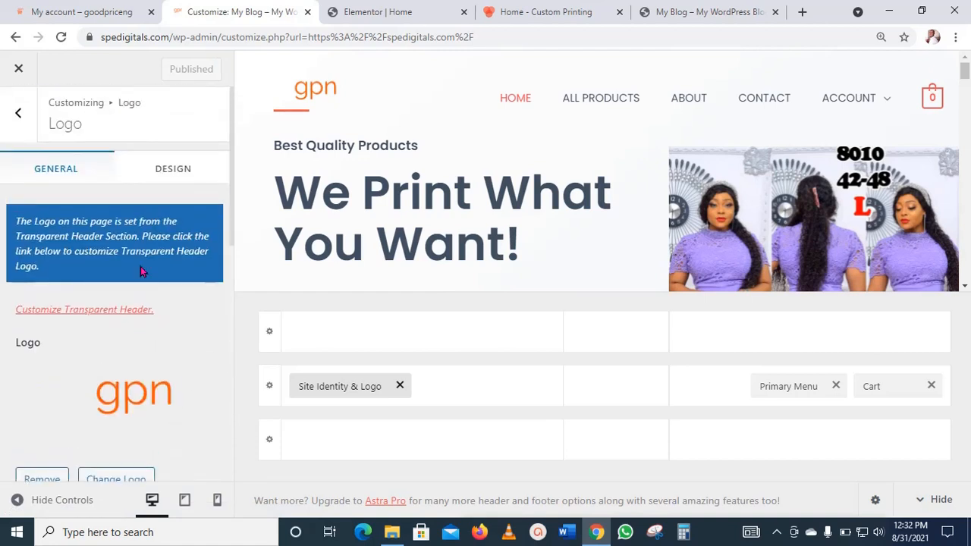
click(18, 119)
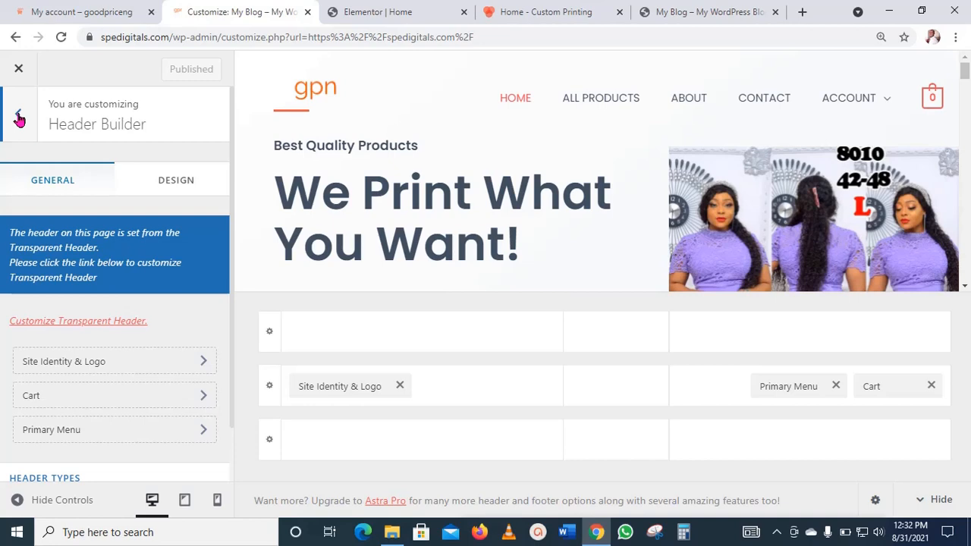
click(19, 118)
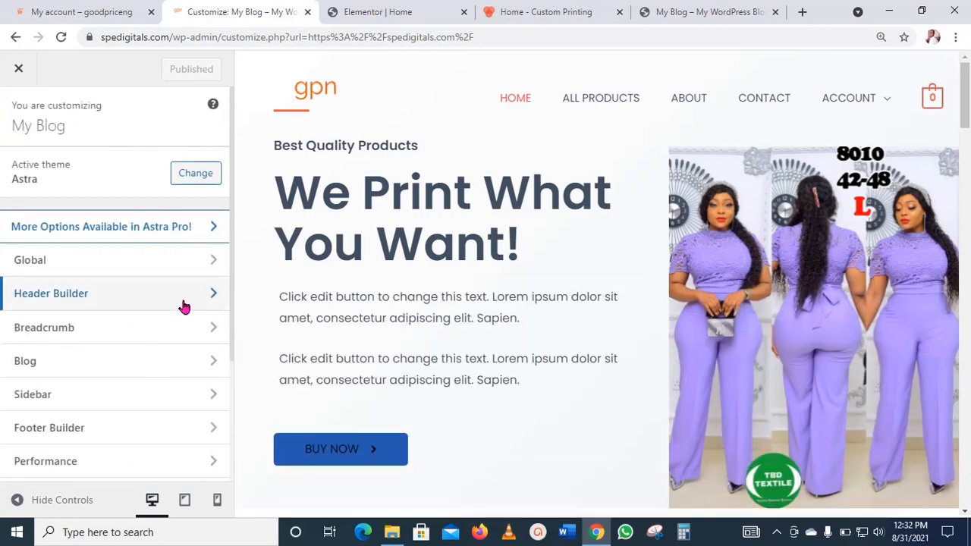
scroll(184, 306, down, 2)
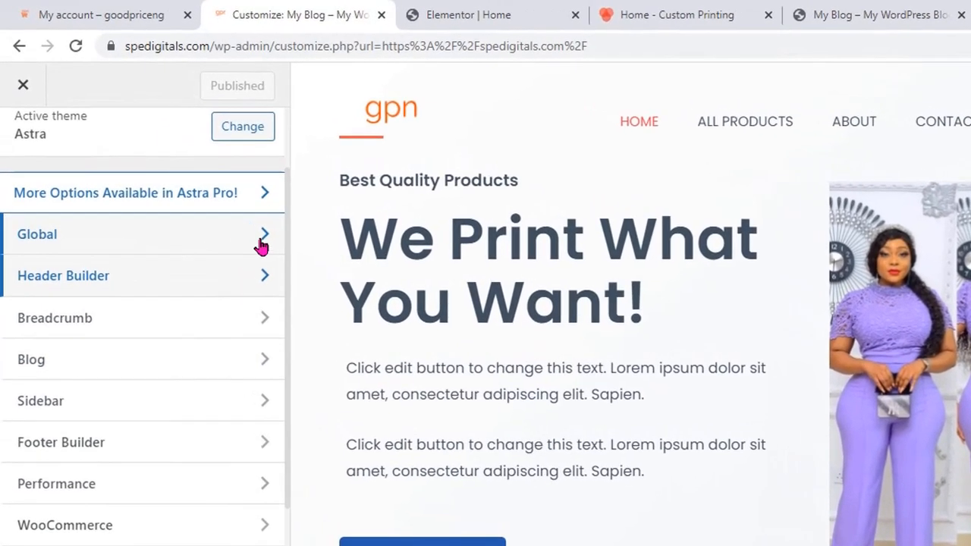
click(260, 243)
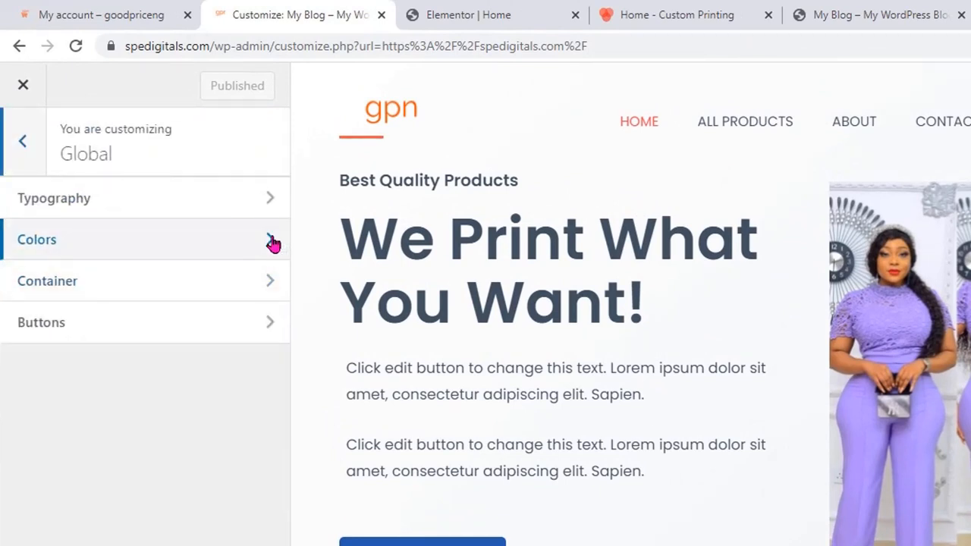
click(272, 241)
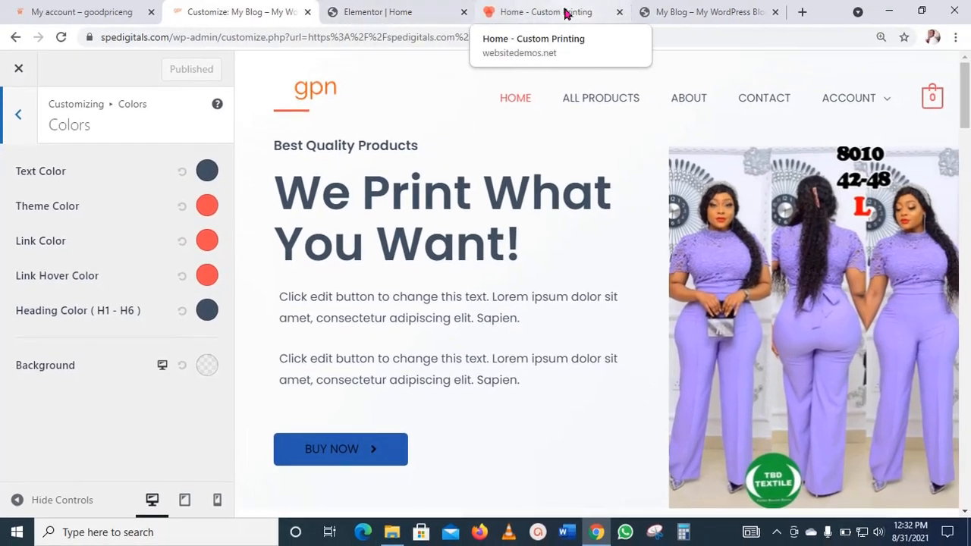
- Load the live site spedigitals.com in the browser tab holding the Custom Printing demo
click(565, 13)
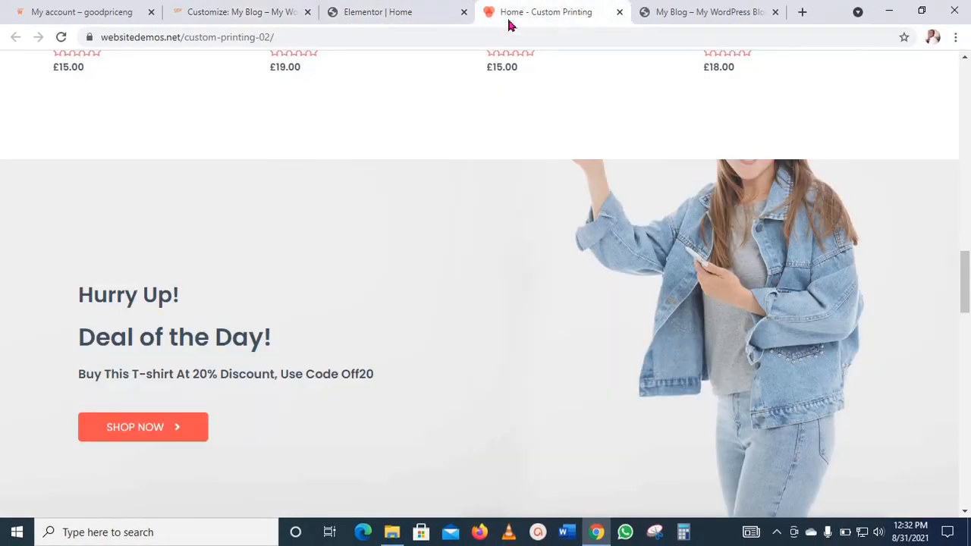
click(406, 34)
text(s)
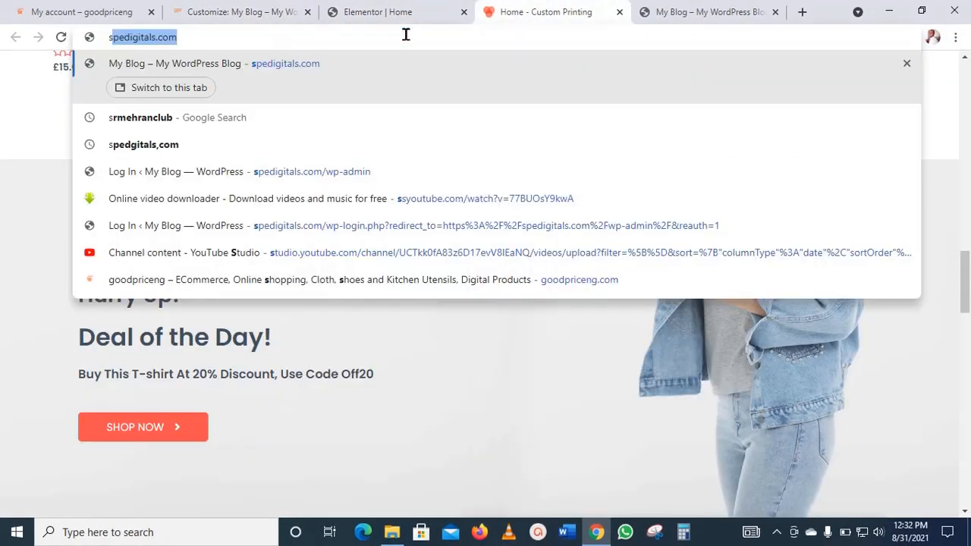
key(Return)
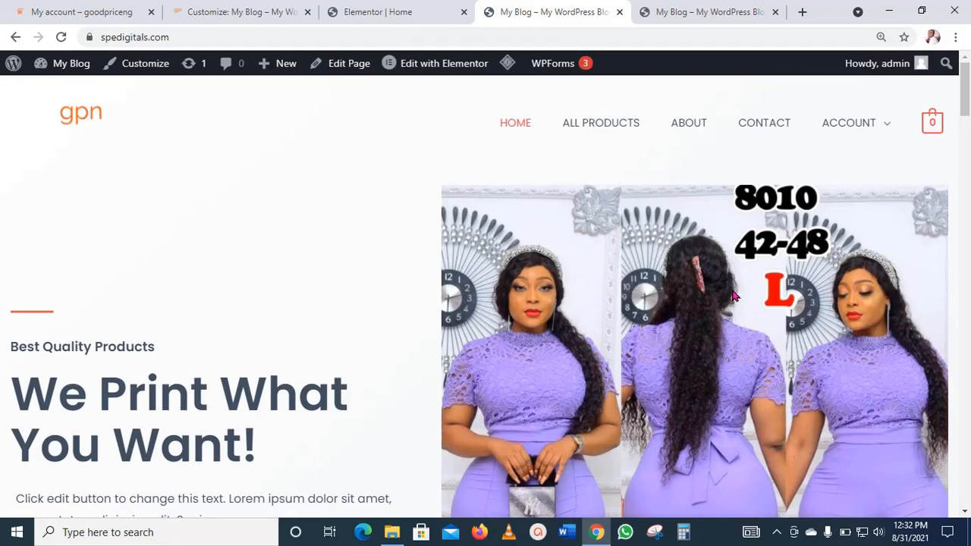
- Examine the hero, Design of the Week and featured products sections on the live home page, and return to the Customizer's color settings
scroll(697, 299, down, 10)
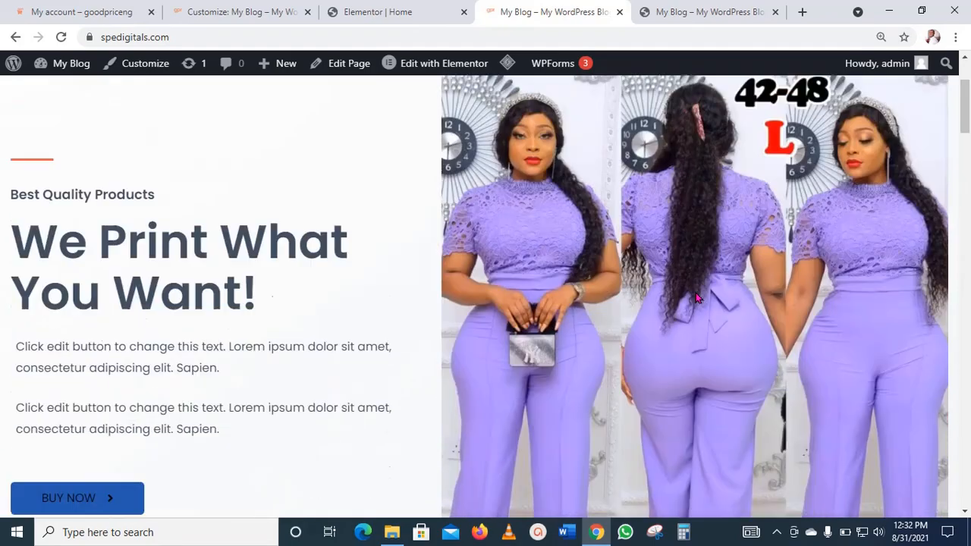
scroll(697, 297, down, 10)
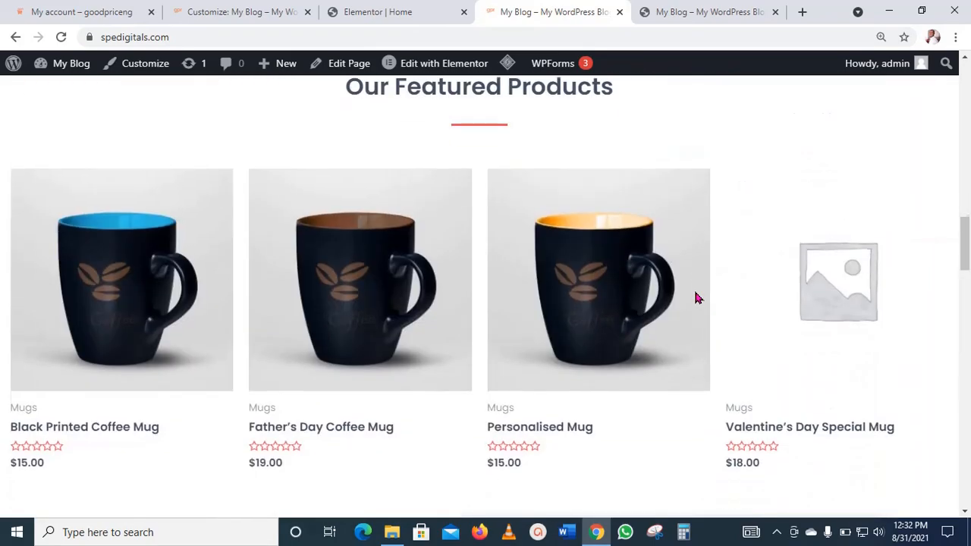
scroll(697, 297, up, 1)
scroll(697, 297, up, 2)
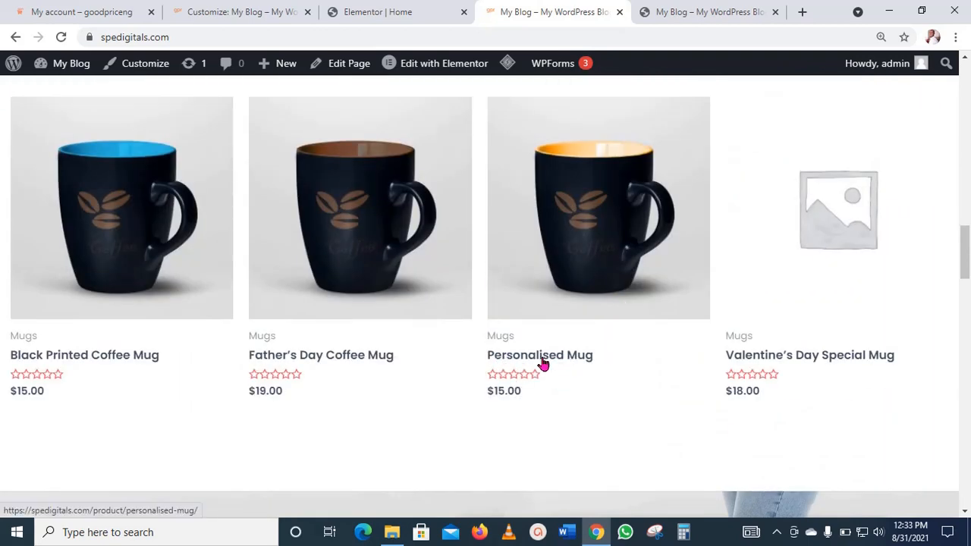
scroll(544, 366, up, 10)
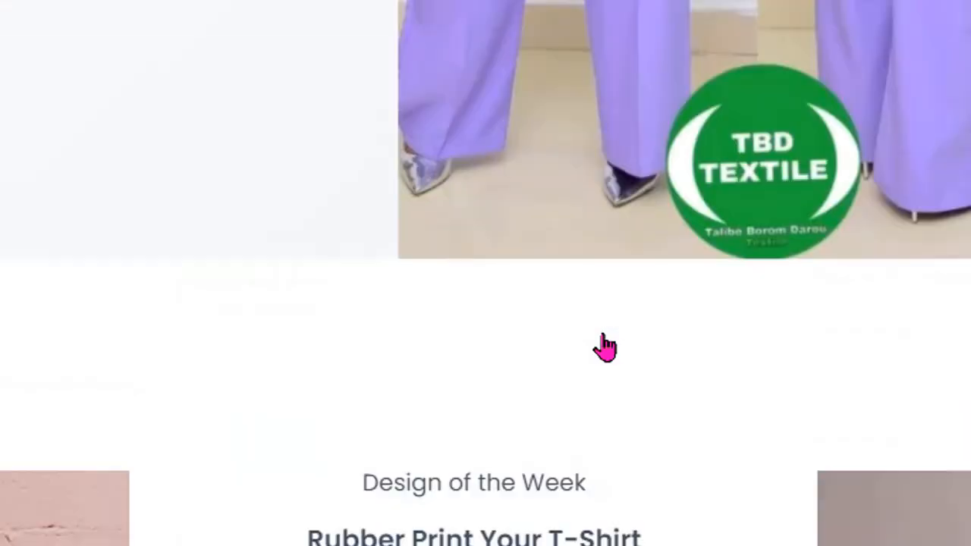
scroll(594, 345, down, 5)
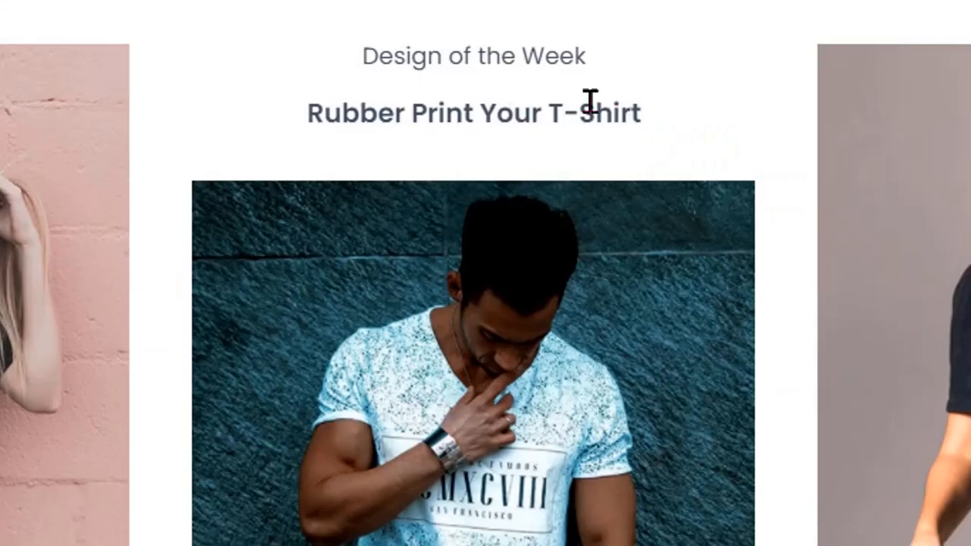
scroll(723, 99, down, 5)
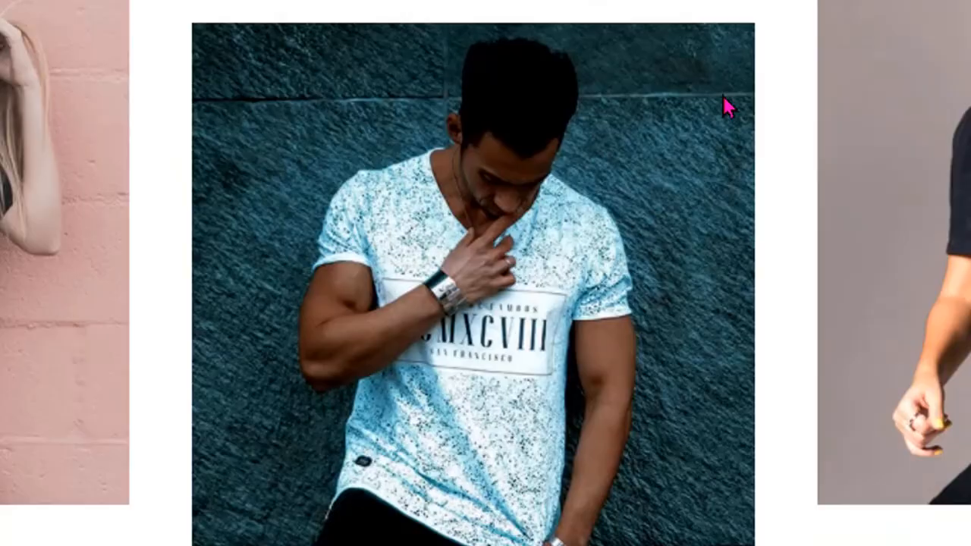
scroll(727, 106, down, 2)
scroll(728, 104, up, 10)
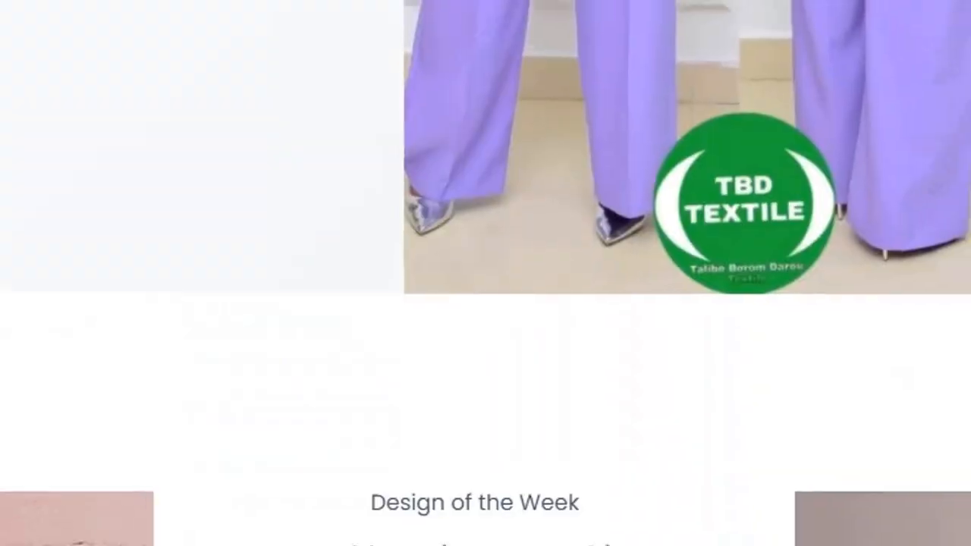
scroll(728, 104, up, 1)
click(251, 12)
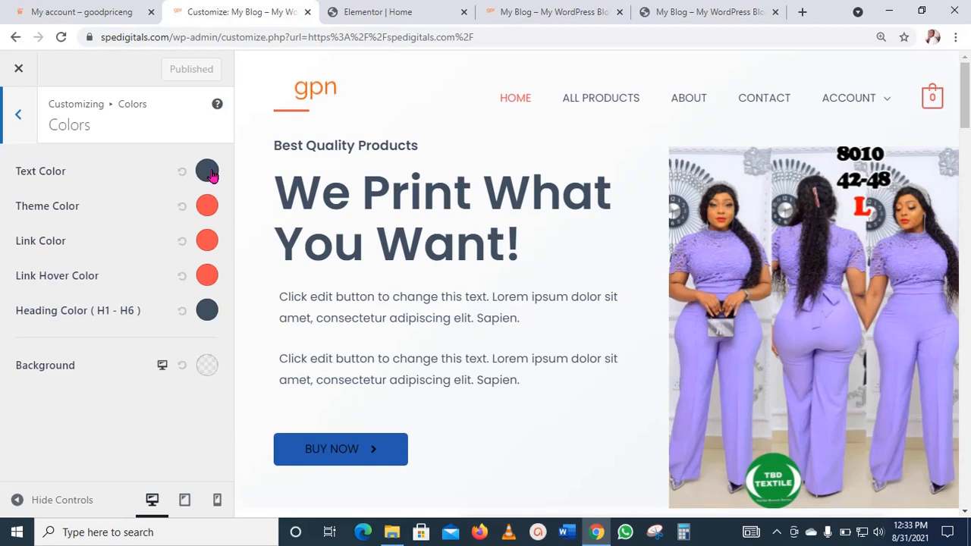
- Set the global Text Color to bright blue (#0c79e7) and the Theme Color to cyan (#25e2e2), publishing each change
click(208, 172)
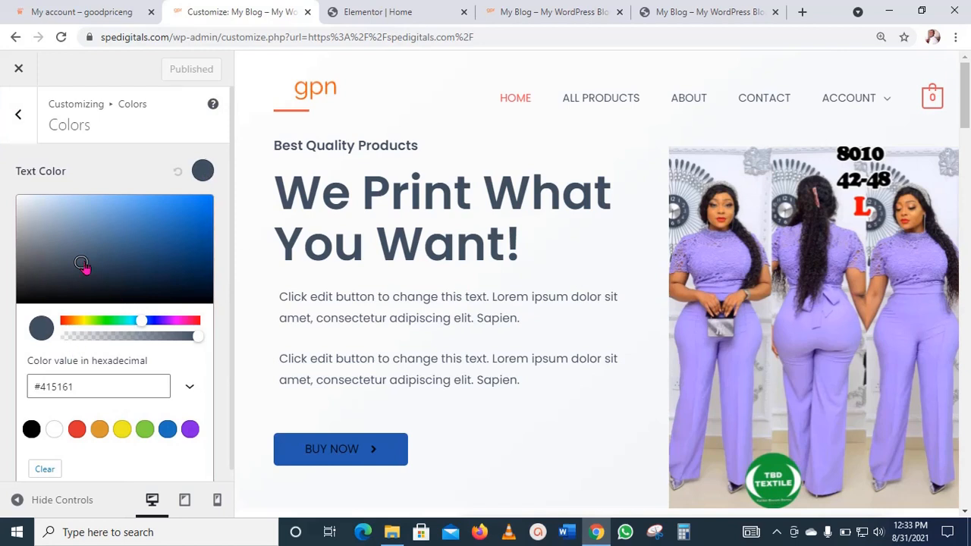
drag(97, 255, 203, 211)
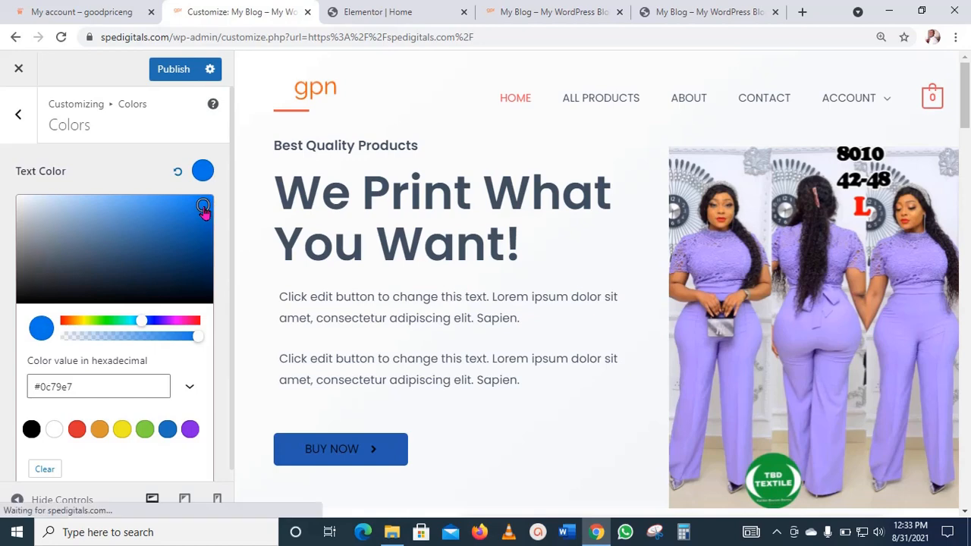
click(175, 71)
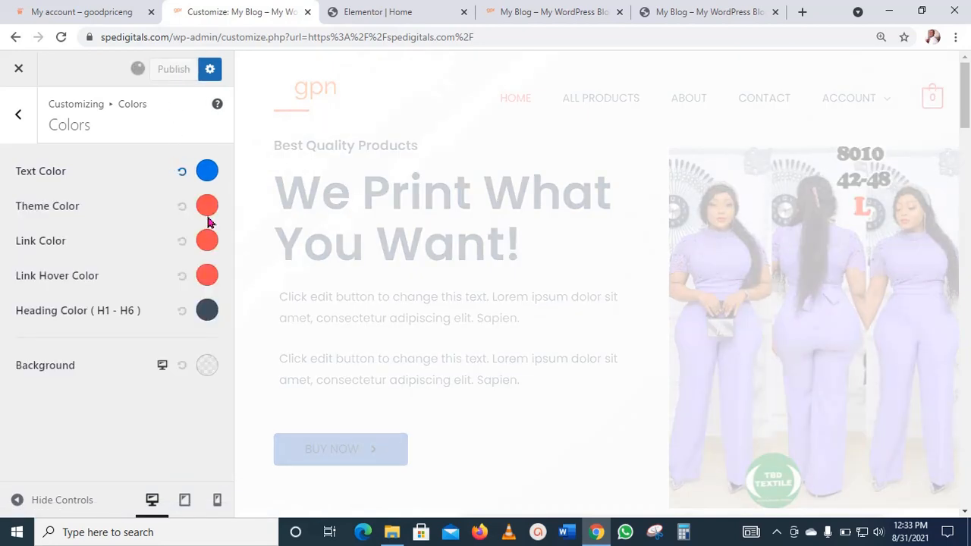
click(207, 213)
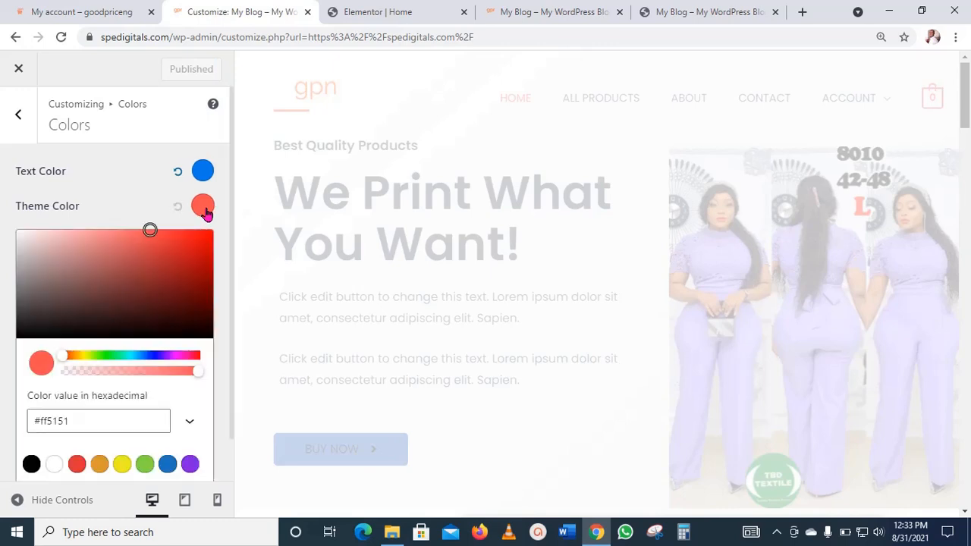
click(132, 358)
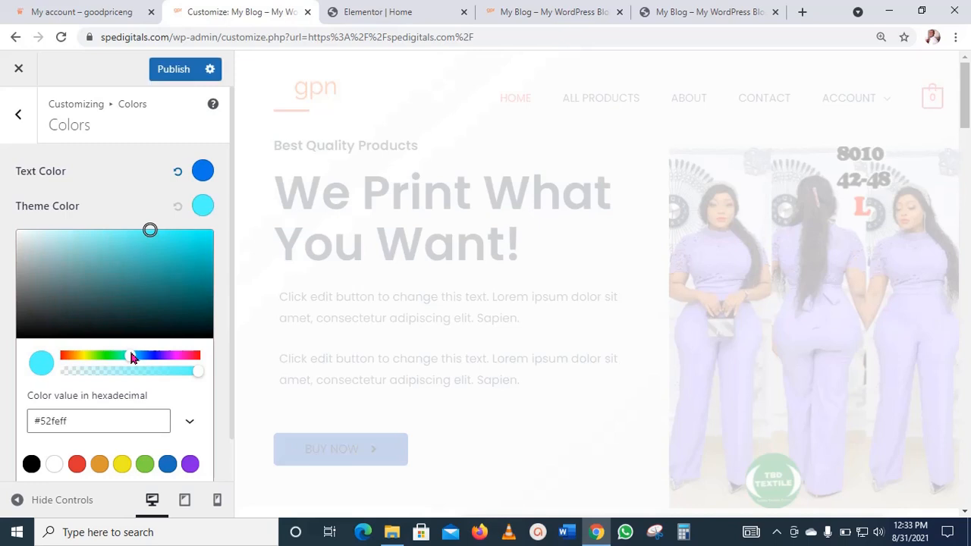
click(177, 244)
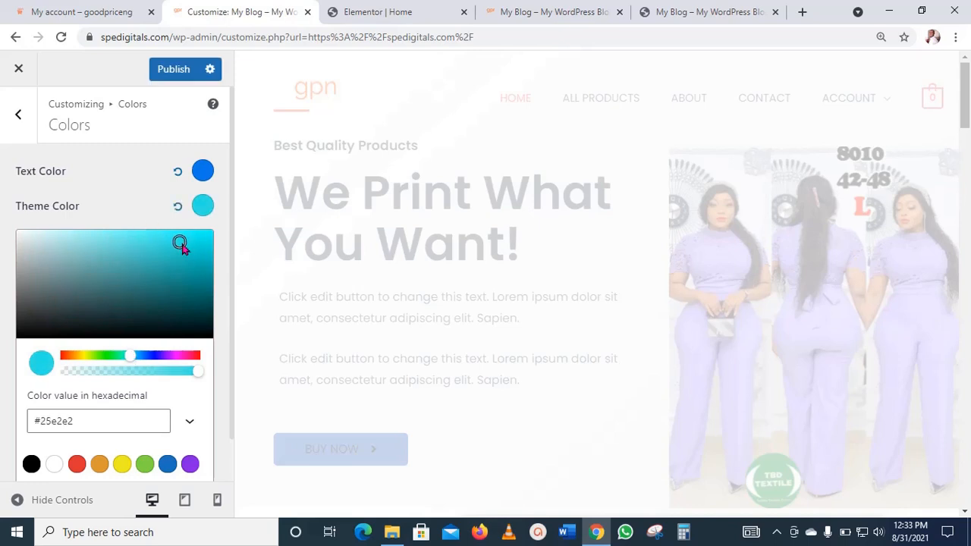
click(178, 70)
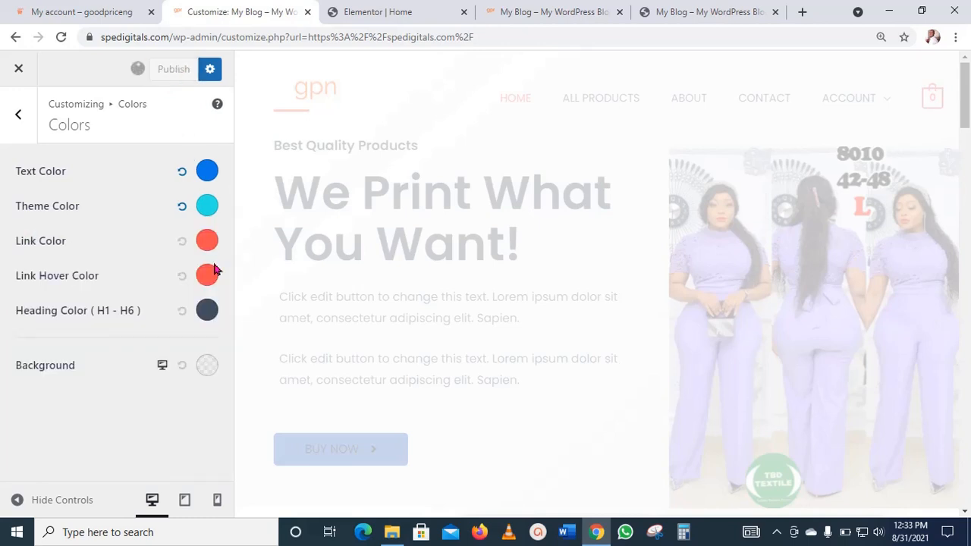
- Set the Link Color to blue (#527aff) and the Link Hover Color to light green, publishing each change
click(207, 241)
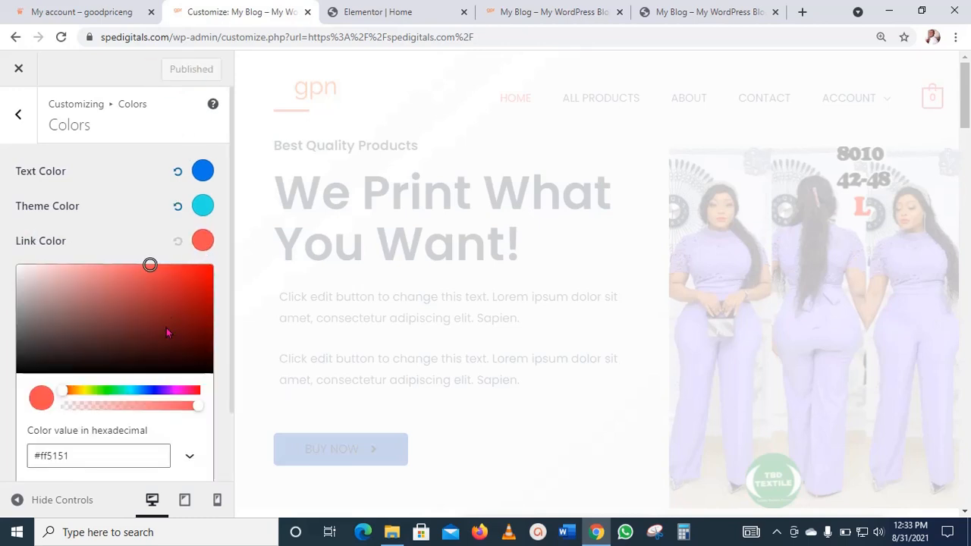
click(150, 391)
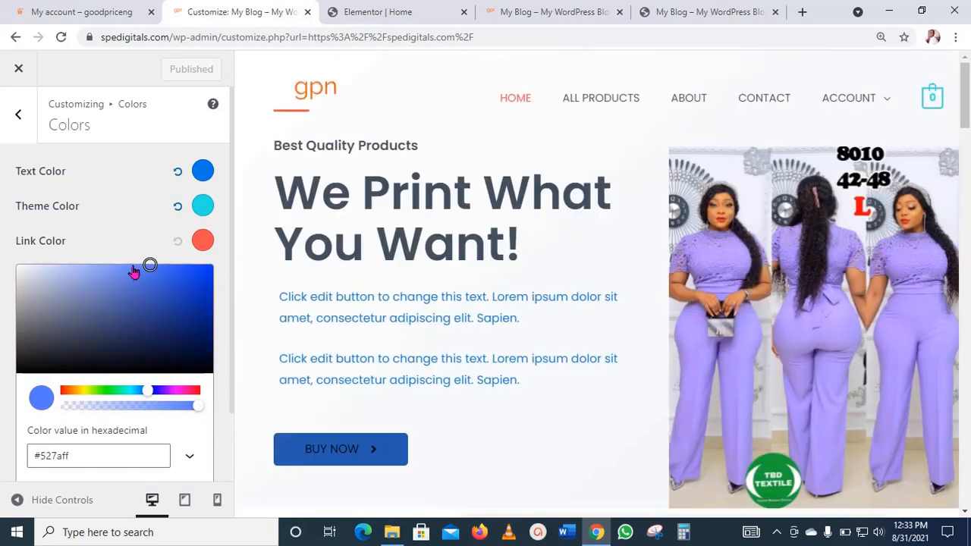
click(151, 267)
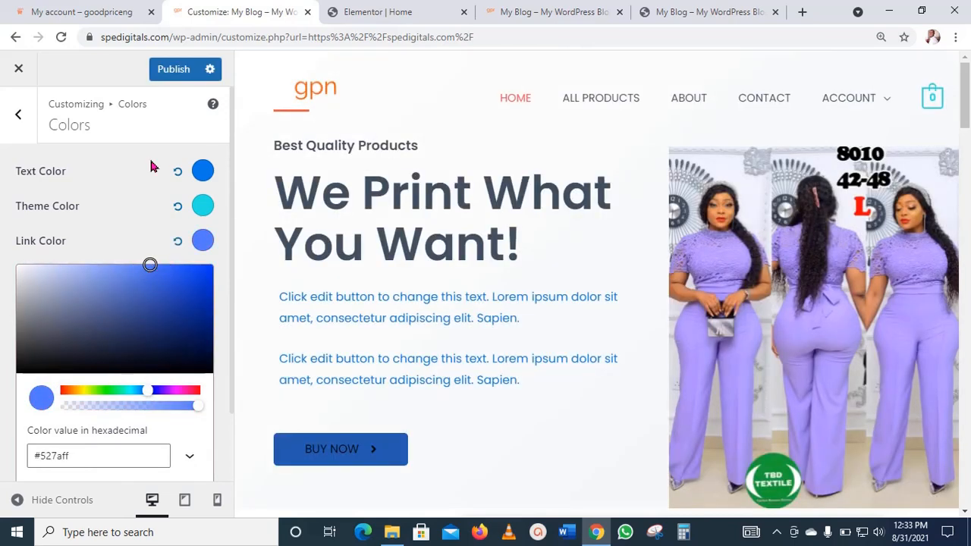
click(170, 73)
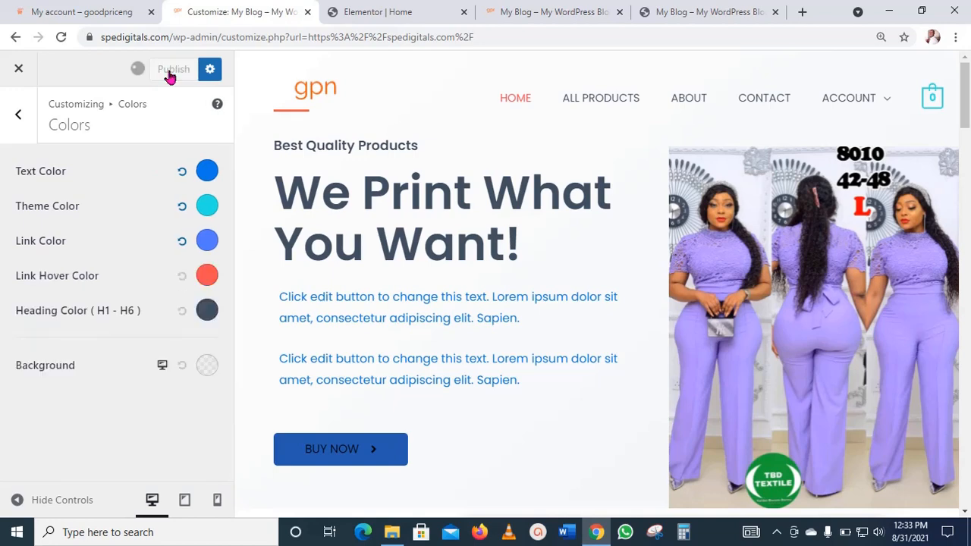
click(209, 282)
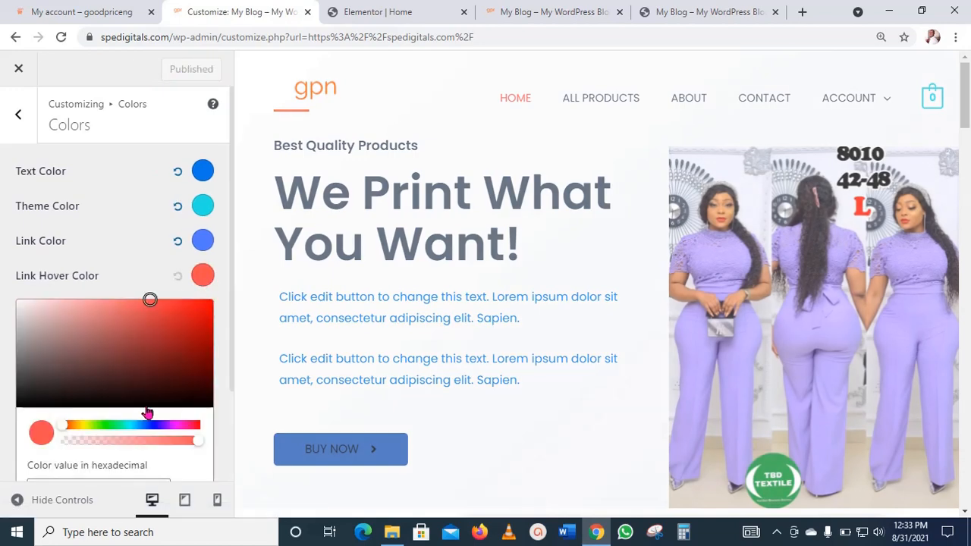
click(103, 426)
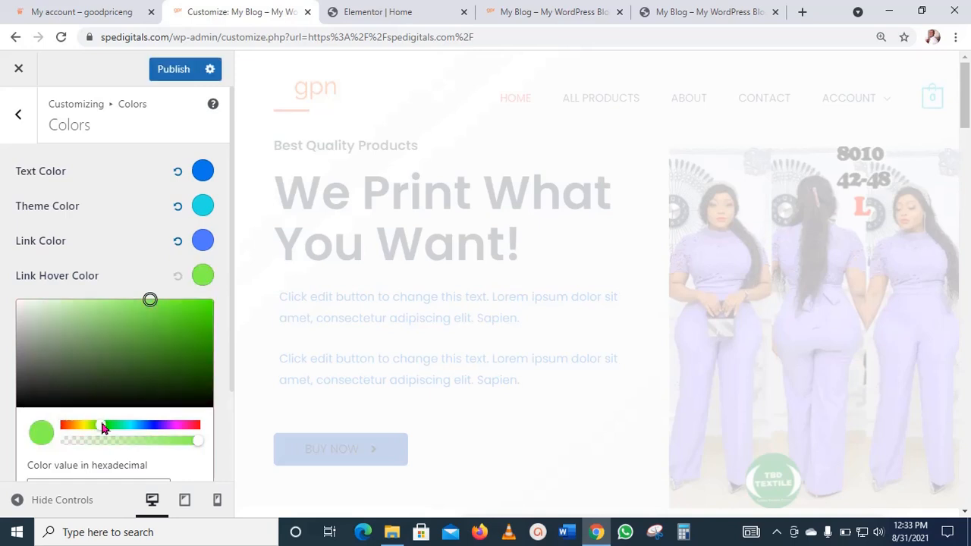
click(174, 74)
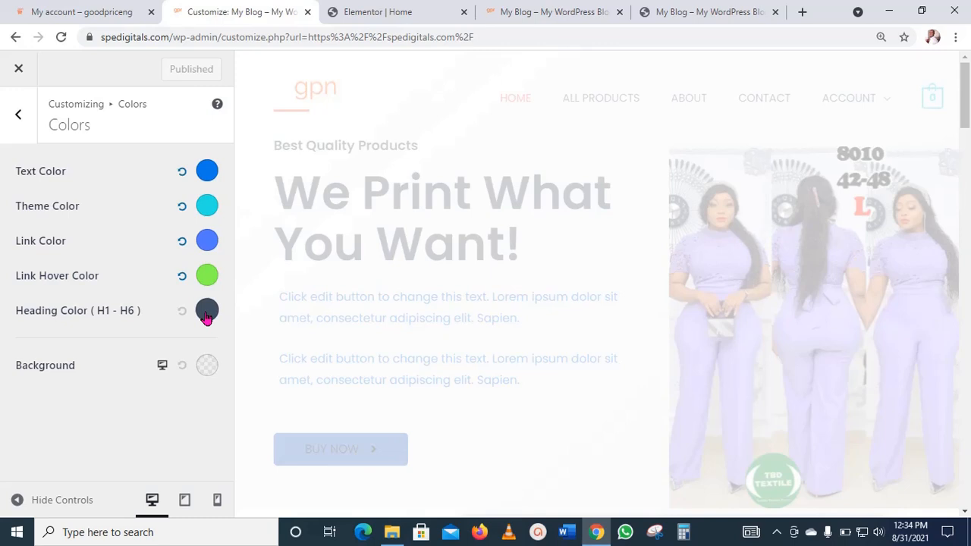
- Set the Heading Color (H1 - H6) to a vivid pink-red and publish the change
click(206, 311)
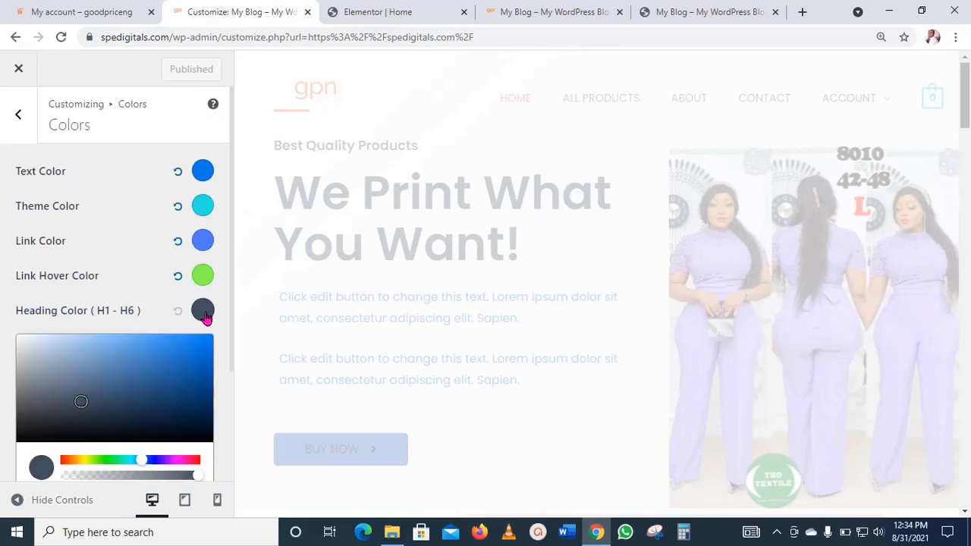
click(190, 461)
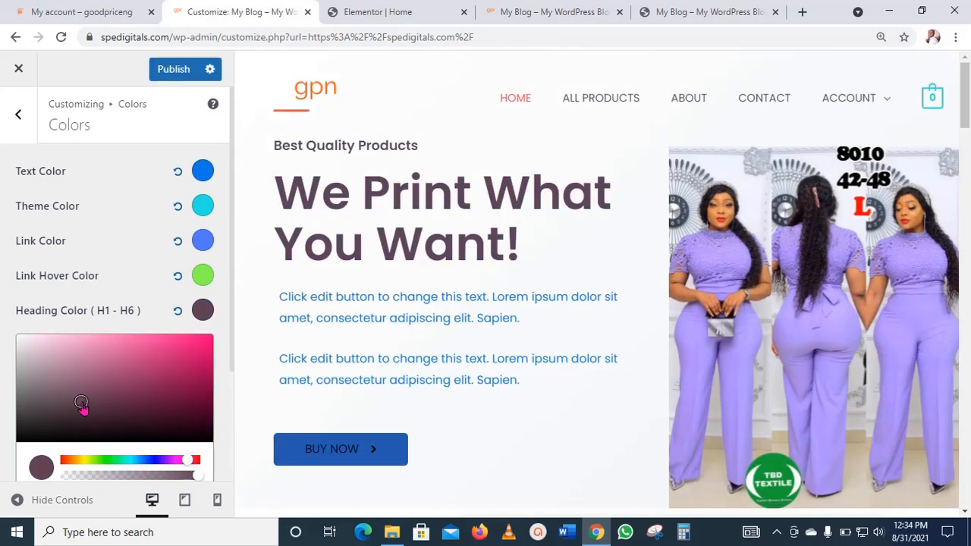
drag(82, 402, 195, 350)
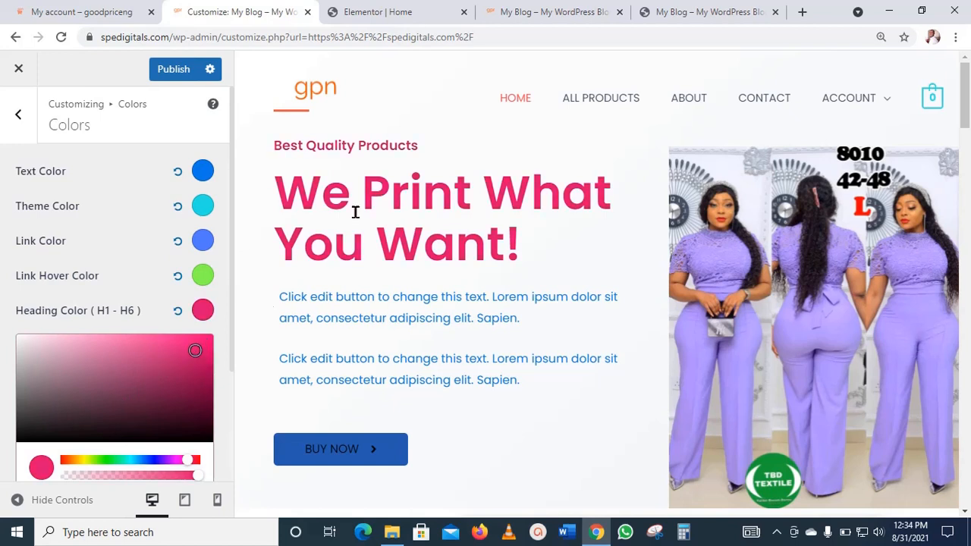
click(170, 76)
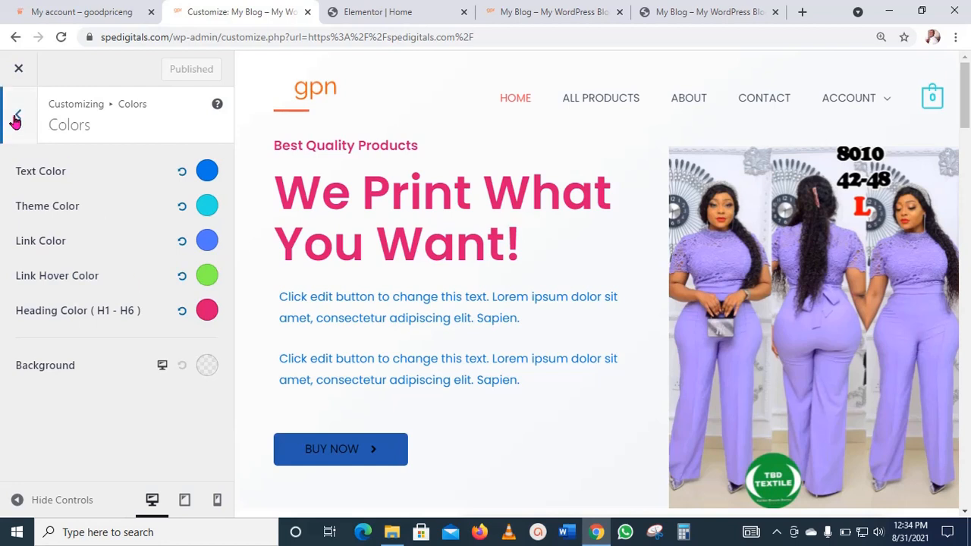
- Close the Customizer and reload the live spedigitals.com home page in its other browser tab
click(19, 69)
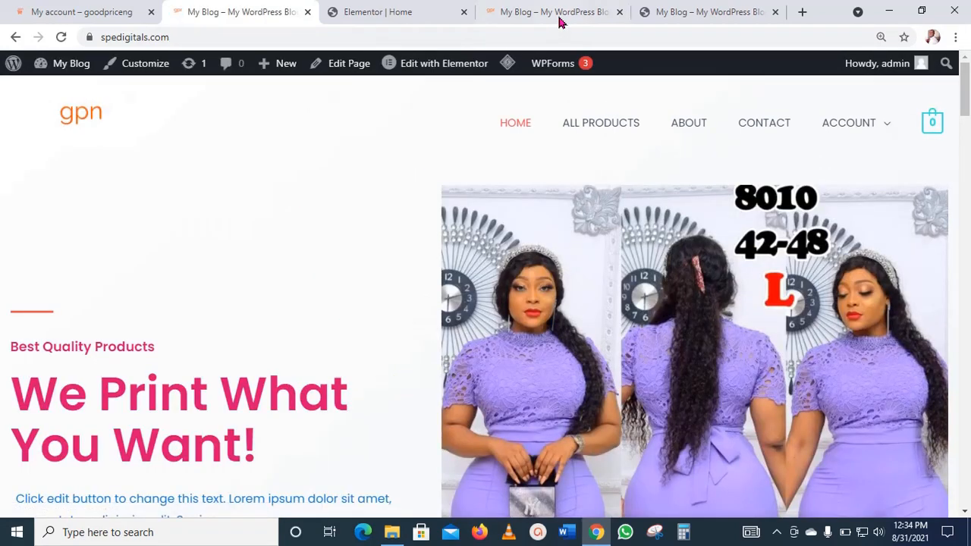
click(559, 11)
scroll(574, 324, up, 5)
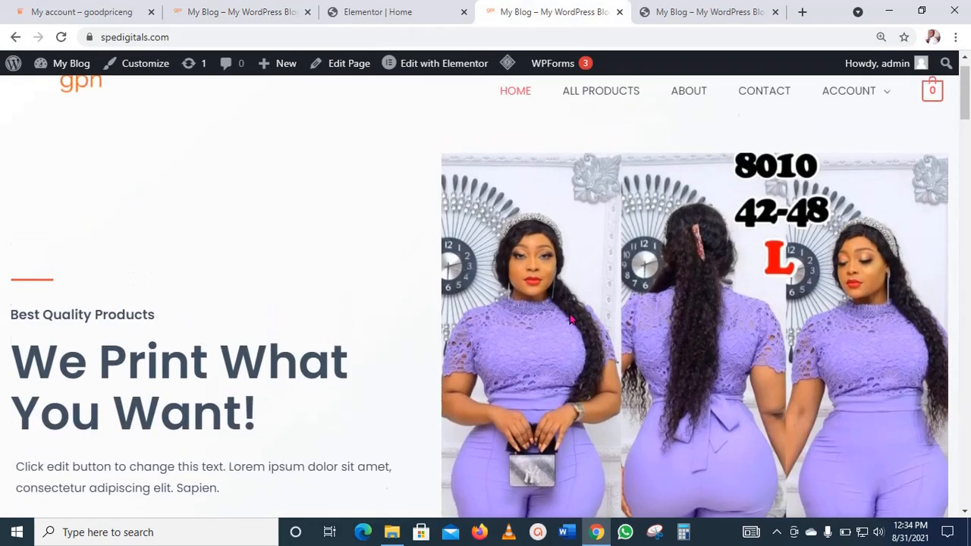
click(62, 38)
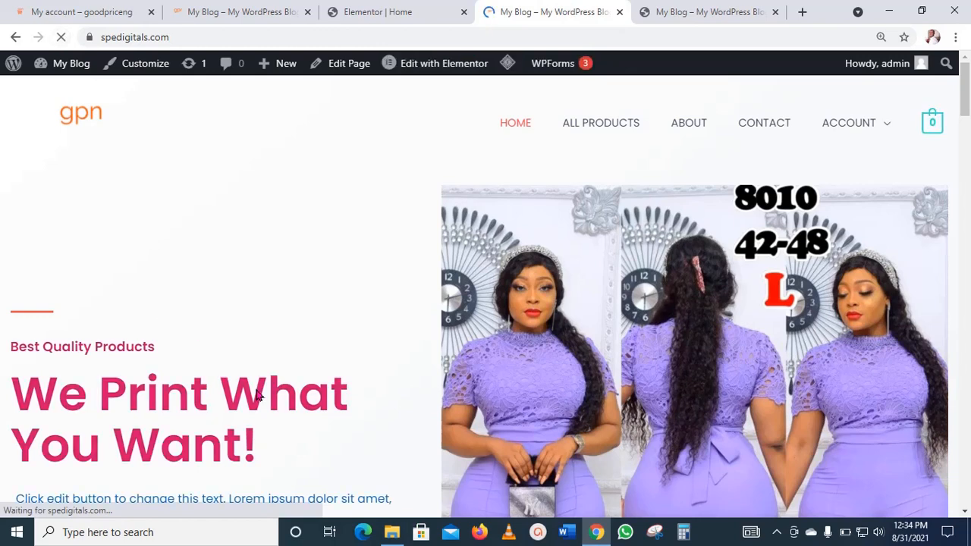
- Examine the text, heading, link and sale badge colors in the hero, design and product sections of the live home page
scroll(233, 375, down, 2)
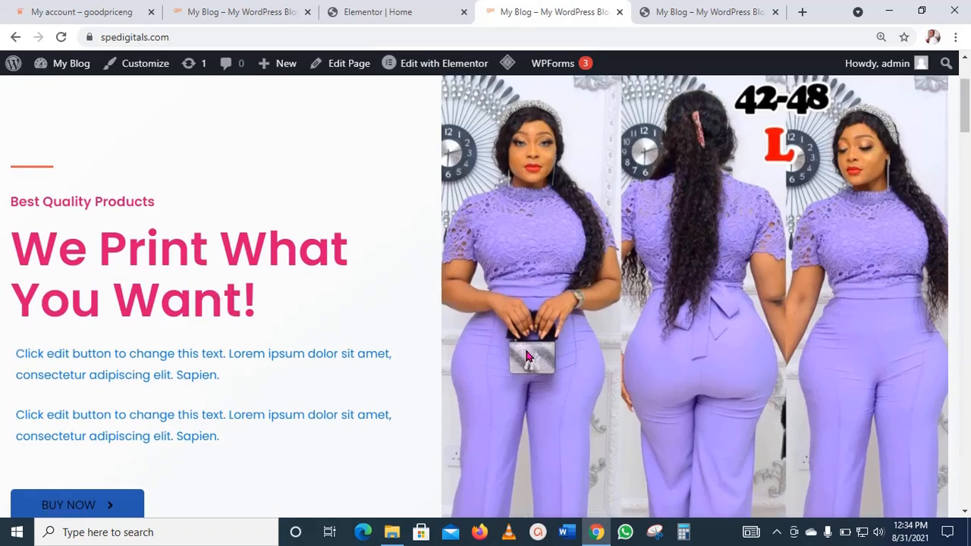
scroll(530, 339, down, 14)
scroll(531, 344, up, 4)
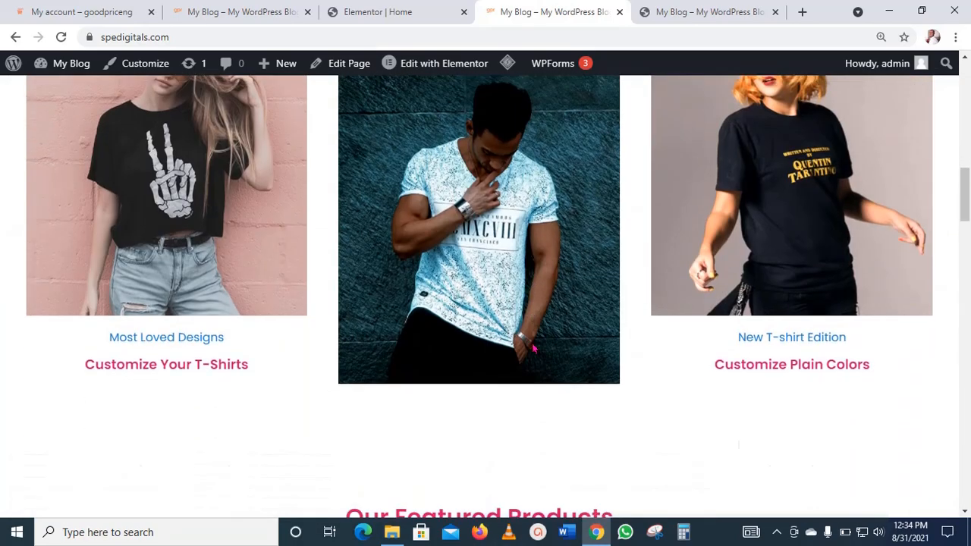
scroll(487, 408, down, 3)
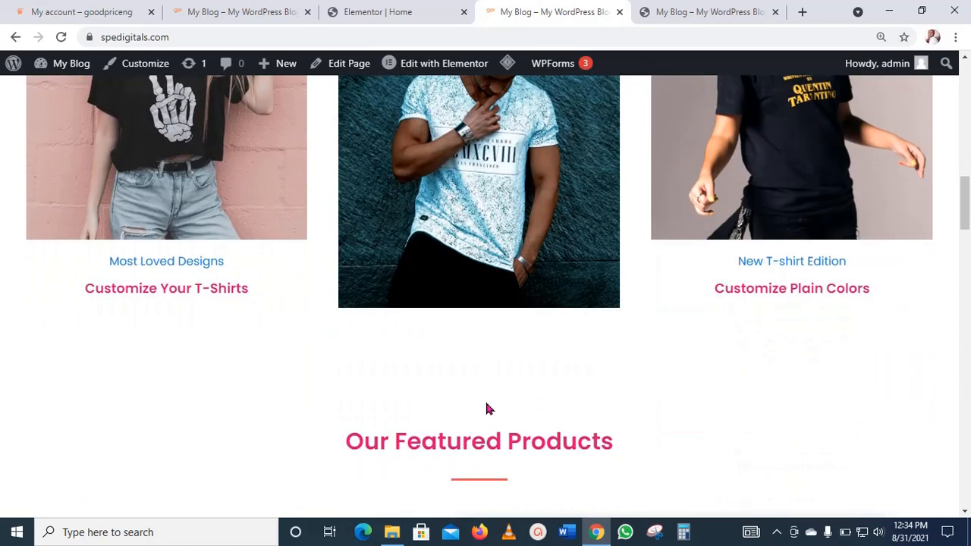
scroll(554, 341, down, 12)
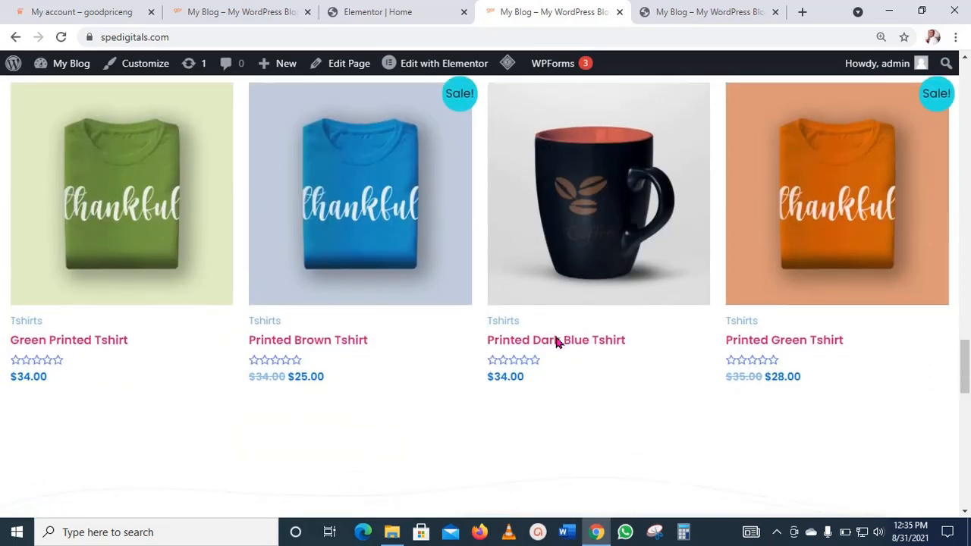
scroll(473, 194, up, 1)
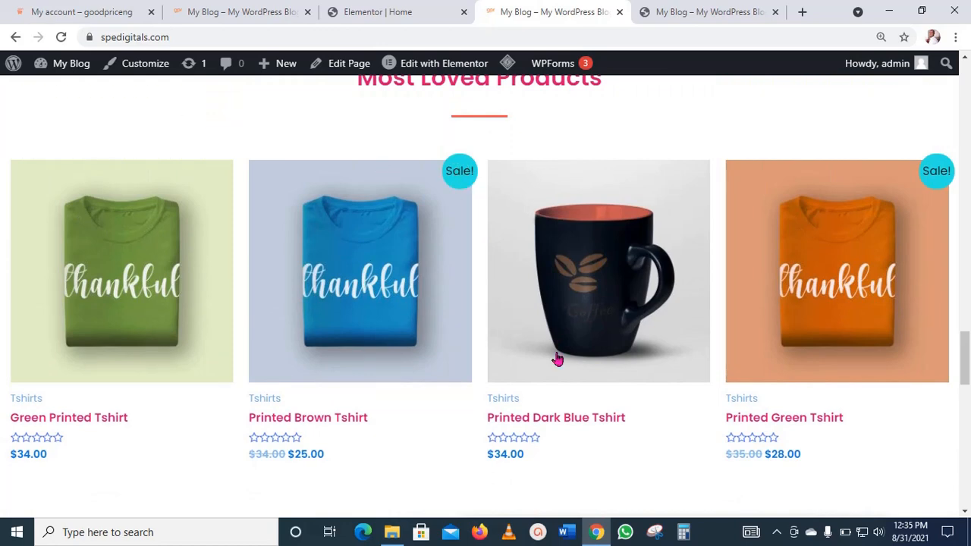
scroll(561, 367, up, 5)
scroll(570, 387, up, 15)
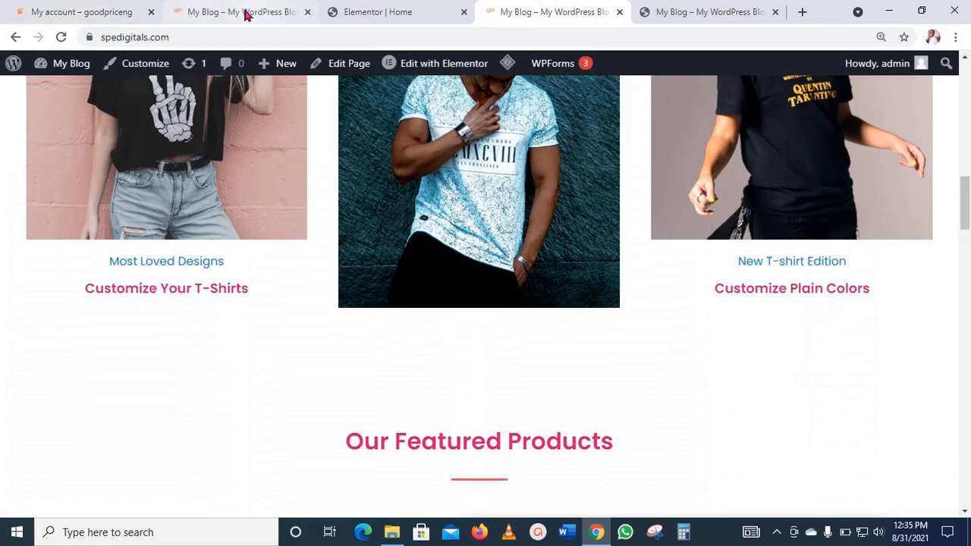
- Go to the site's WordPress dashboard, open the list of all products and look through it to its end
click(55, 9)
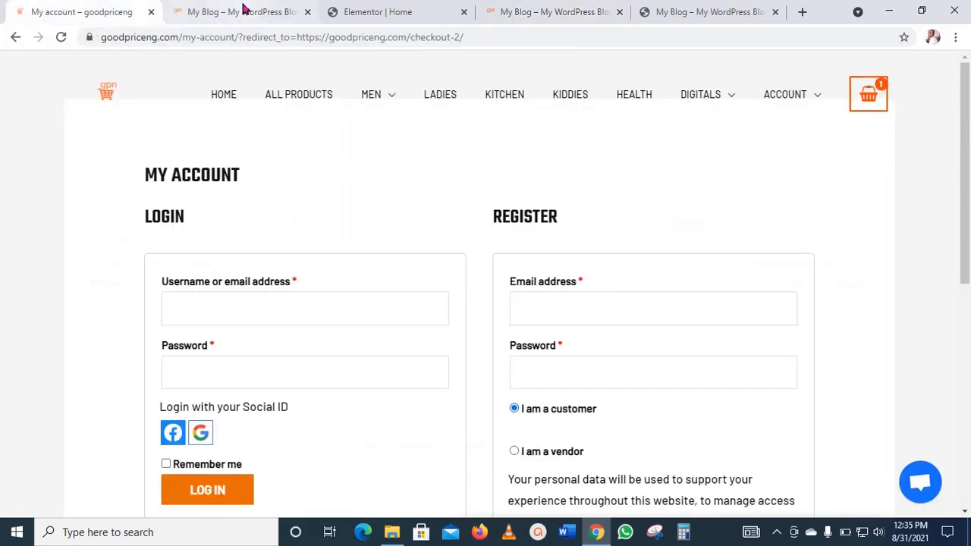
click(244, 9)
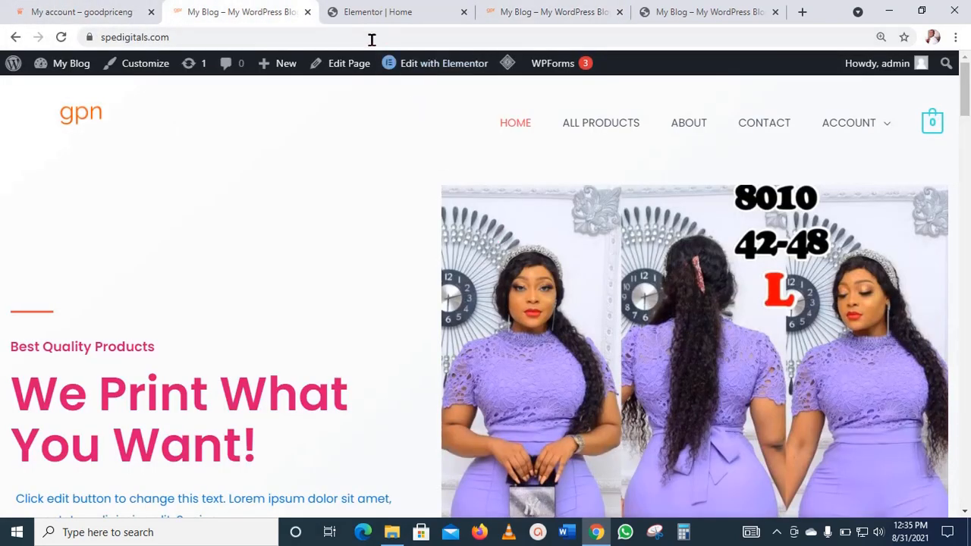
mouse_move(71, 68)
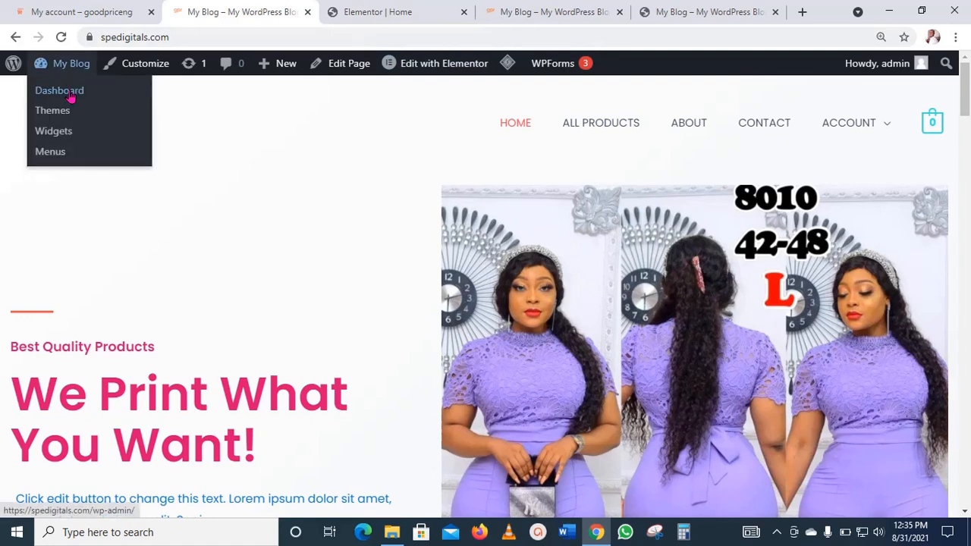
click(69, 99)
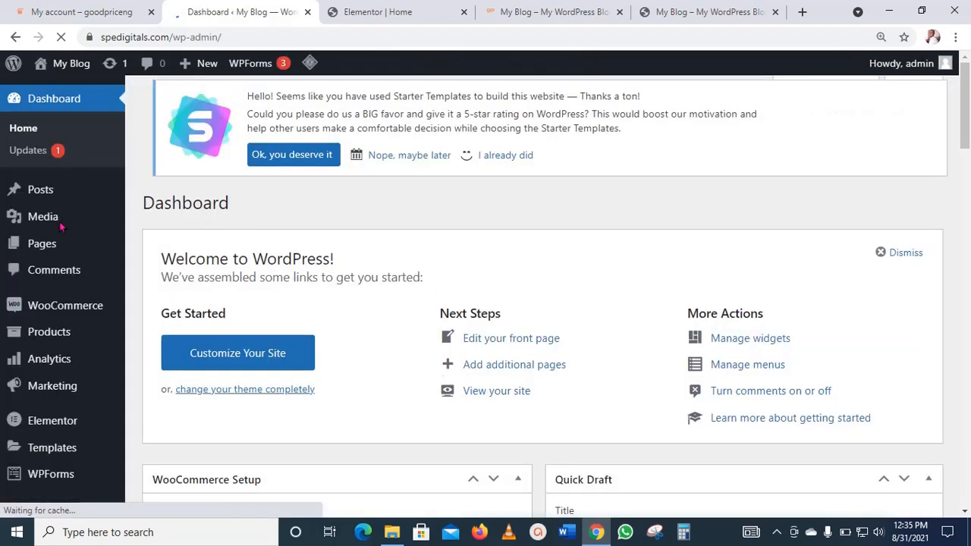
scroll(28, 249, down, 1)
scroll(28, 248, down, 1)
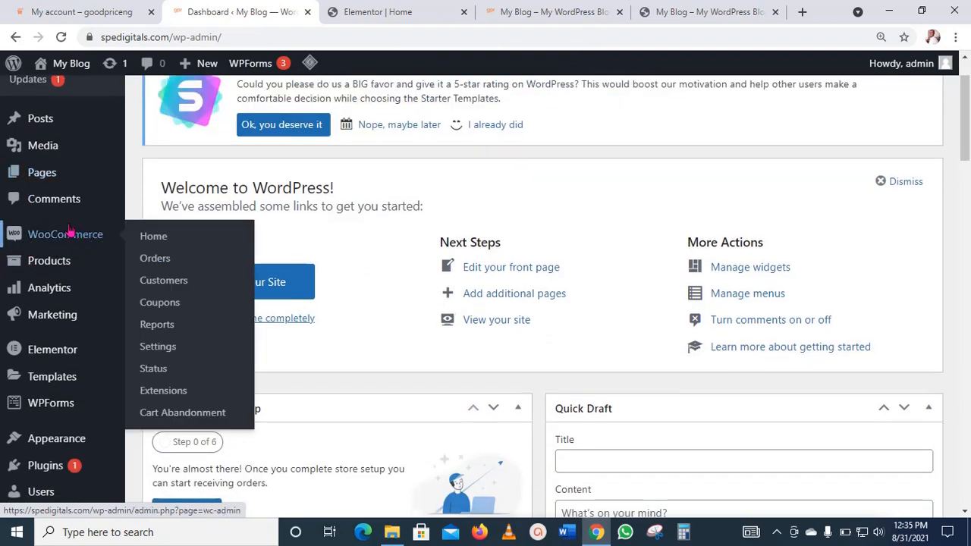
mouse_move(50, 261)
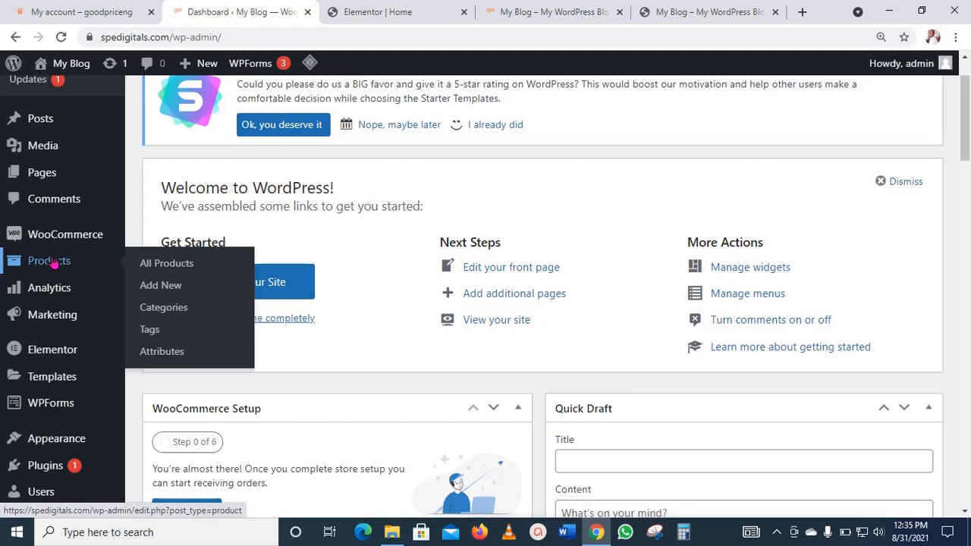
click(173, 271)
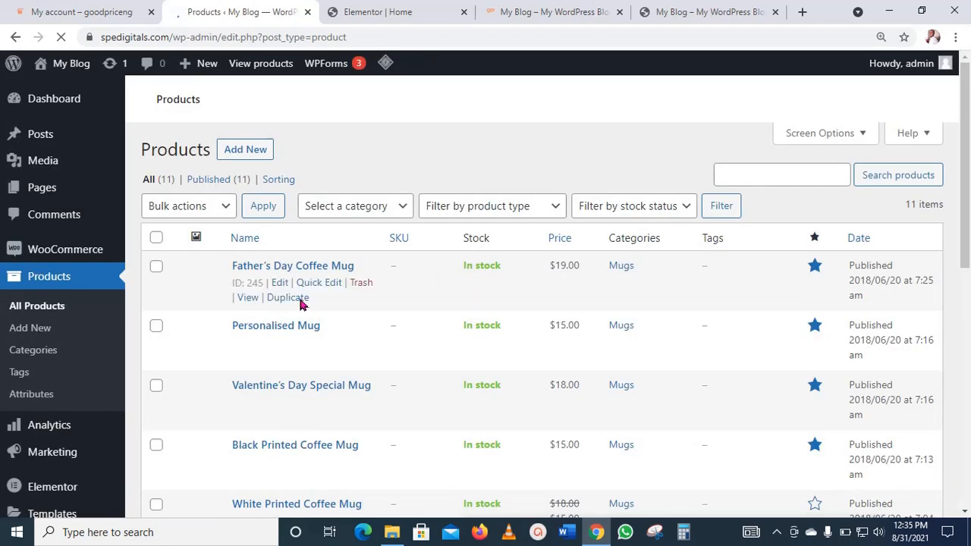
scroll(386, 312, down, 1)
scroll(385, 312, down, 6)
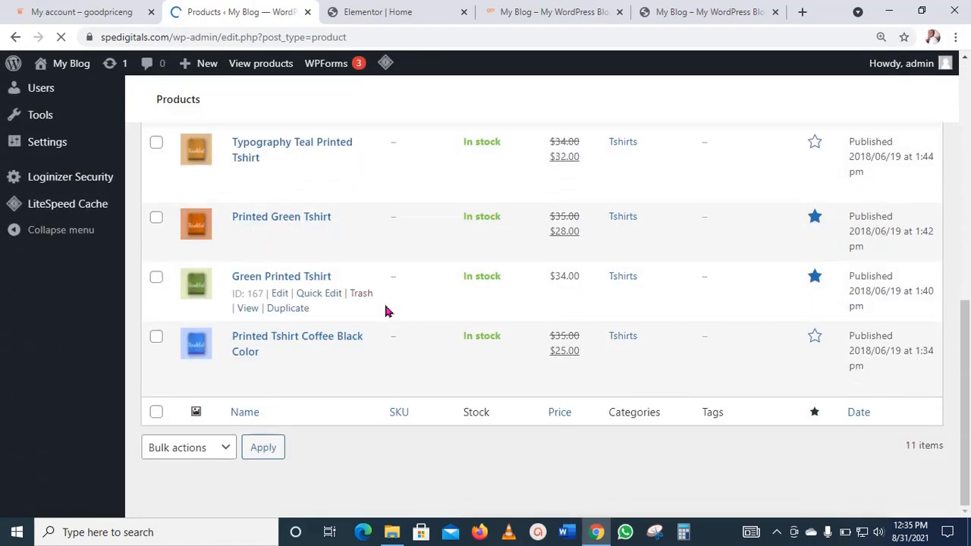
- Switch to the live spedigitals.com home page and open the Printed Dark Blue Tshirt product from its product section
scroll(385, 312, up, 1)
scroll(385, 312, up, 6)
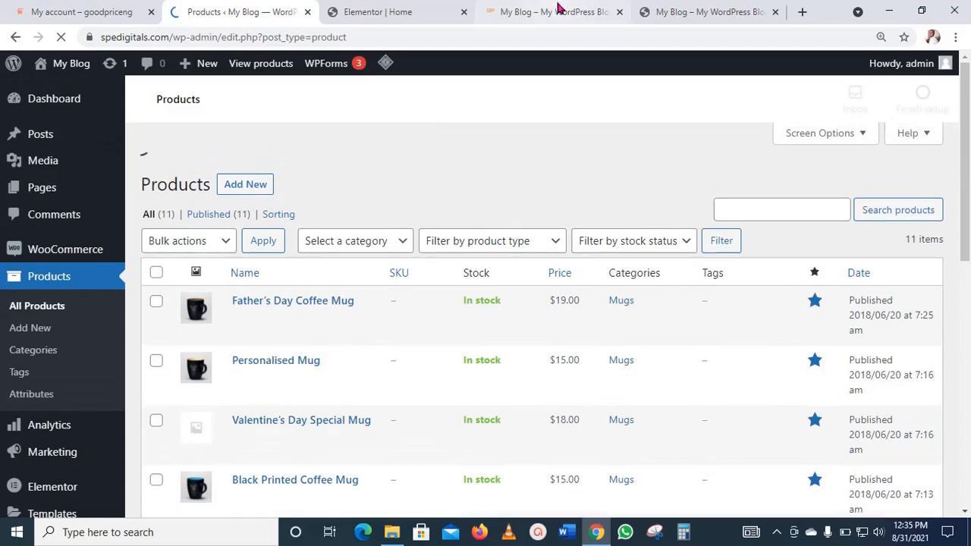
click(558, 9)
scroll(618, 261, up, 12)
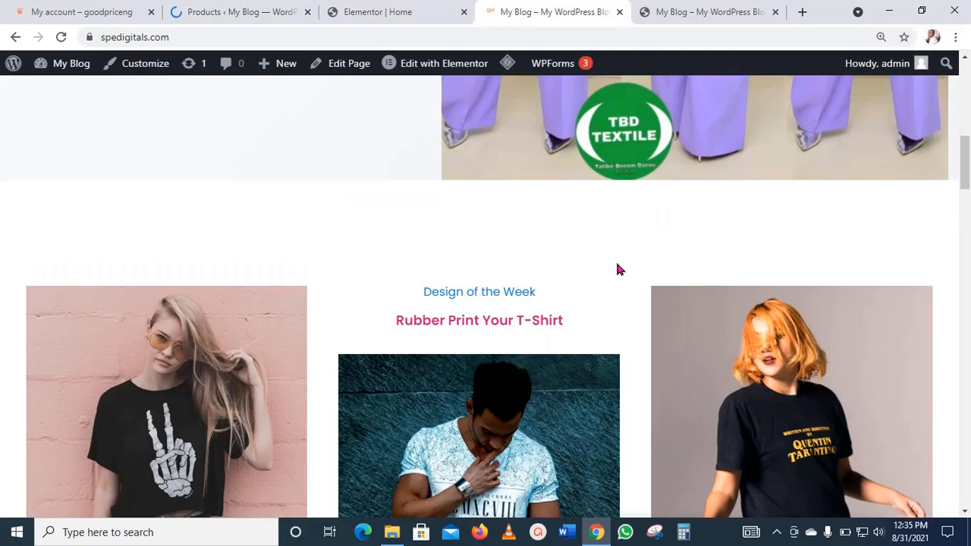
scroll(617, 262, down, 4)
scroll(618, 262, down, 10)
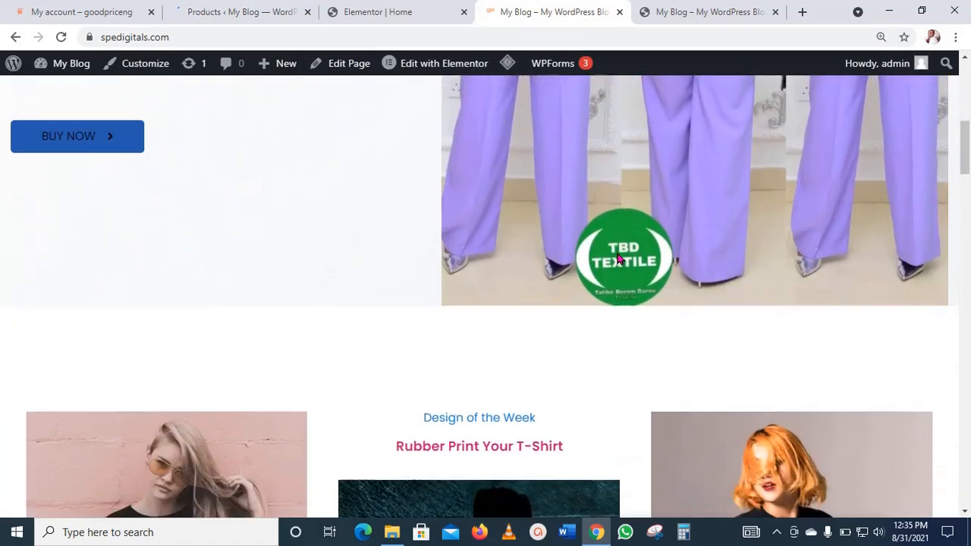
scroll(623, 251, down, 10)
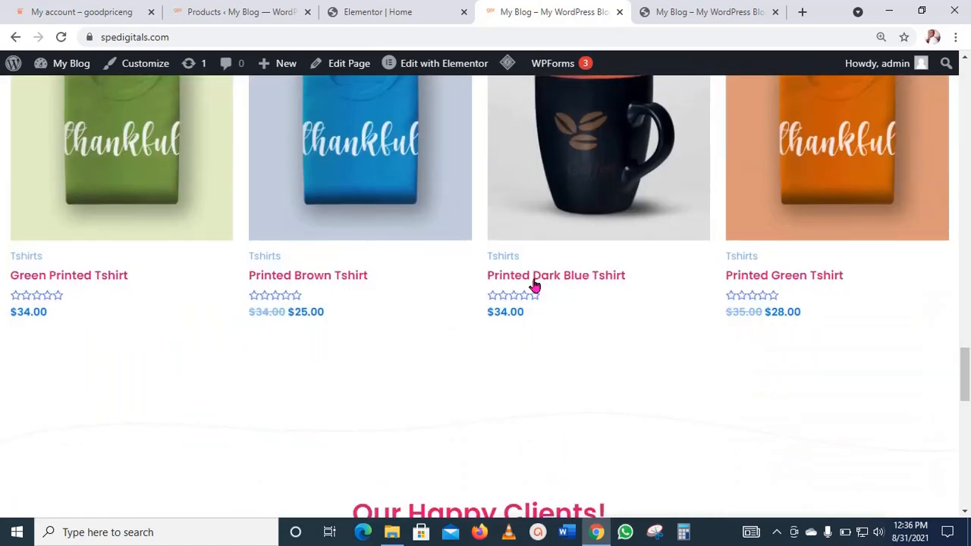
click(600, 279)
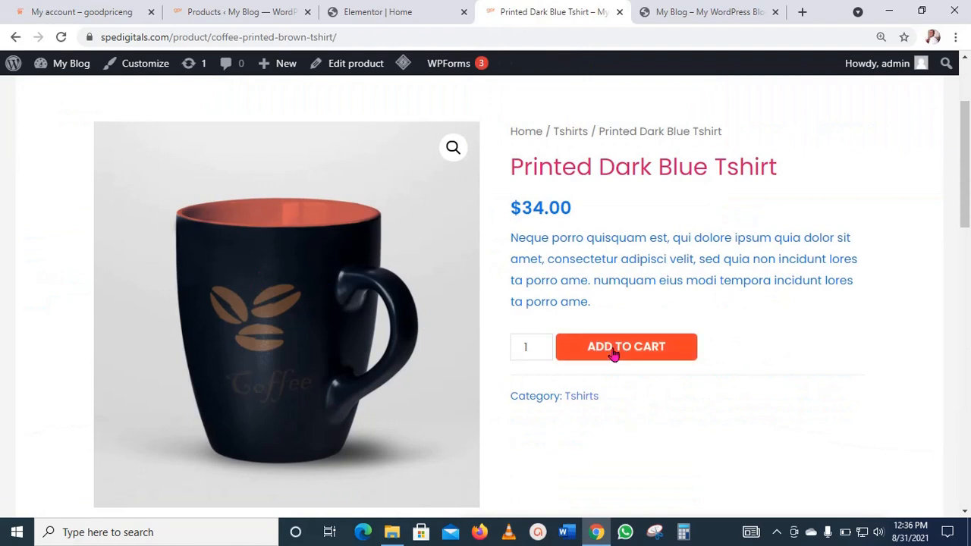
- Add one Printed Dark Blue Tshirt to the cart and view the cart
click(626, 347)
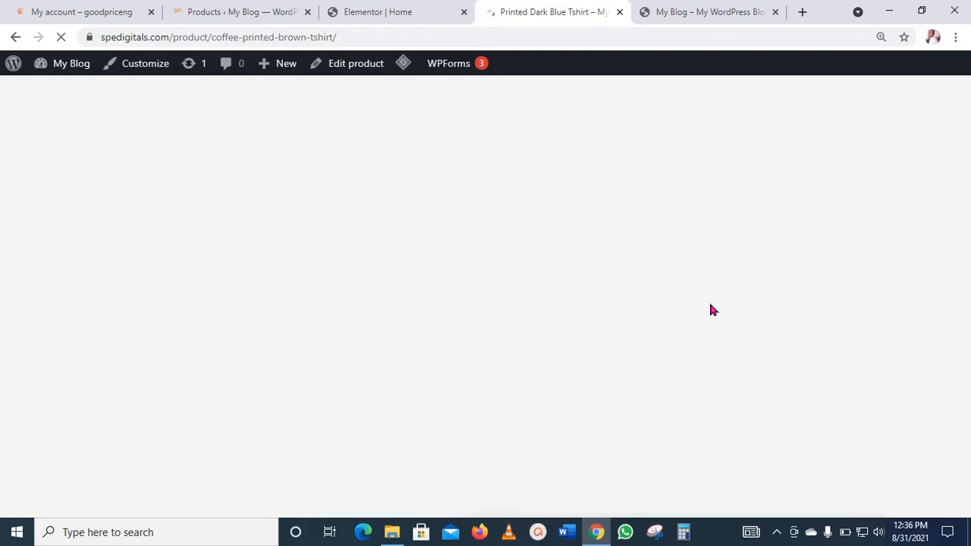
scroll(834, 328, down, 2)
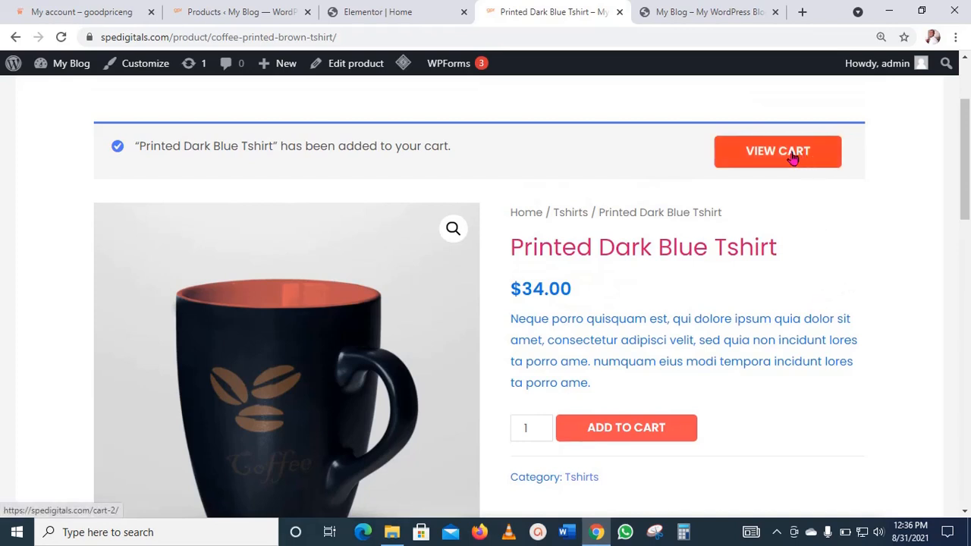
click(792, 155)
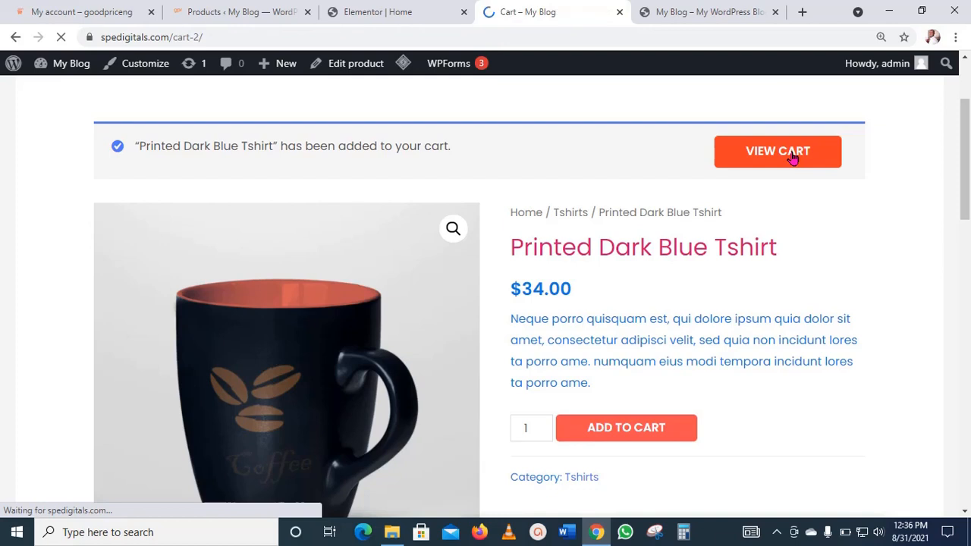
- Proceed from the cart to checkout and examine the billing details form, order summary and payment section
scroll(700, 278, down, 4)
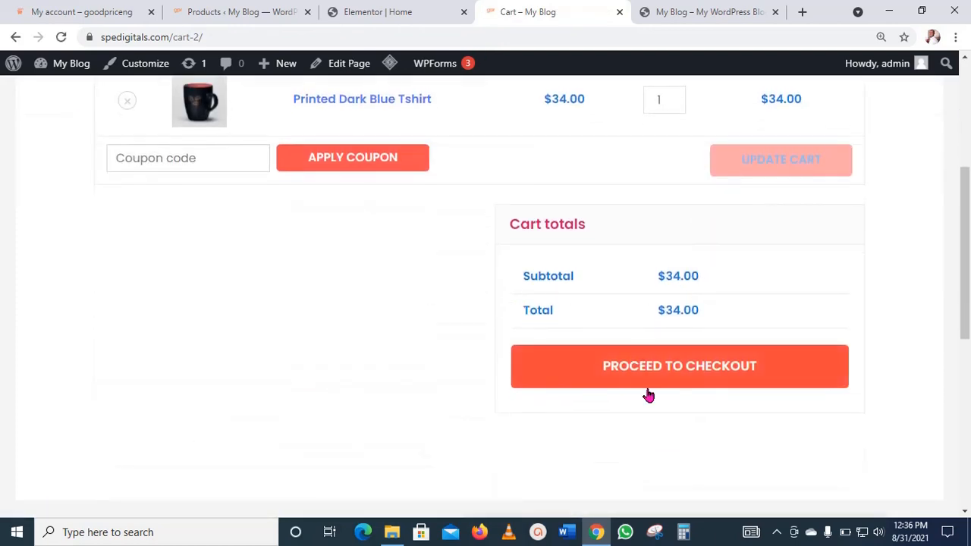
click(657, 372)
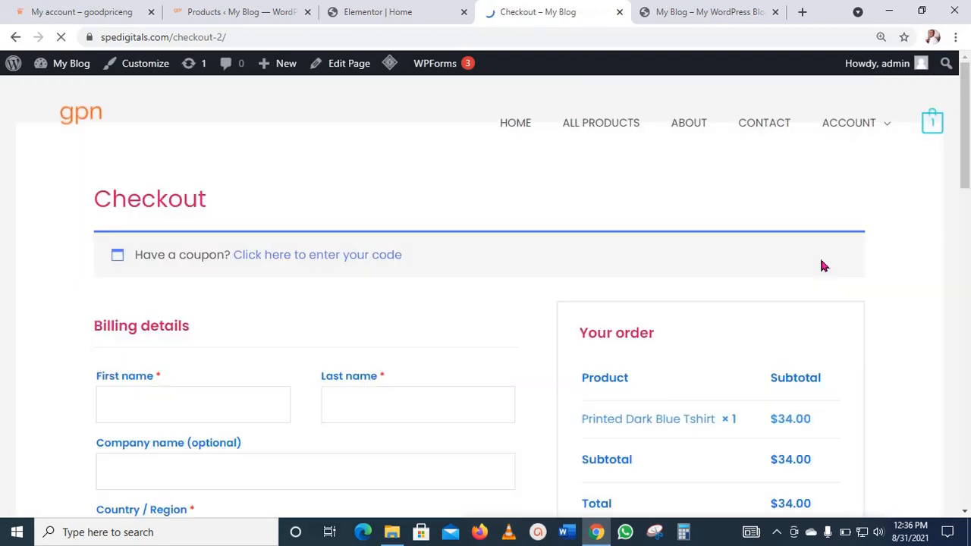
scroll(823, 266, down, 5)
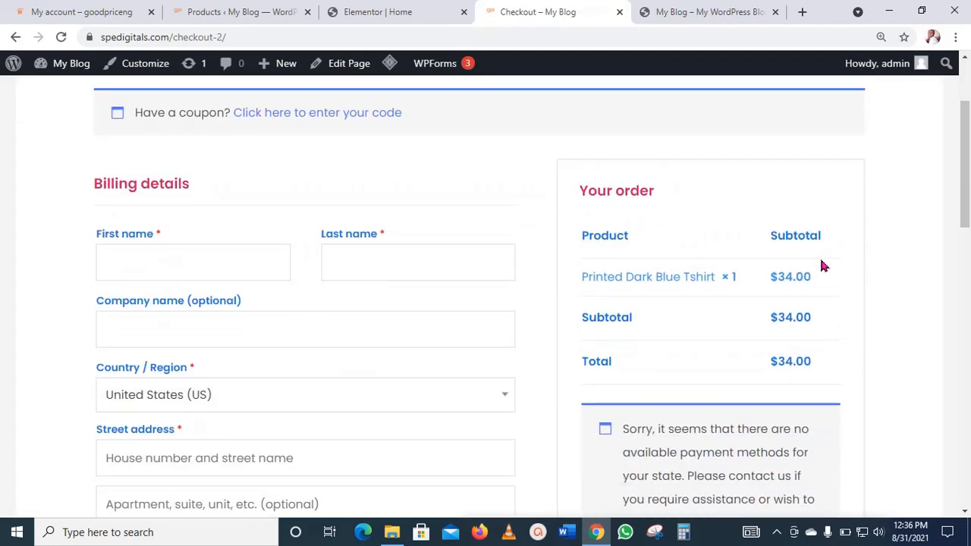
scroll(823, 265, up, 1)
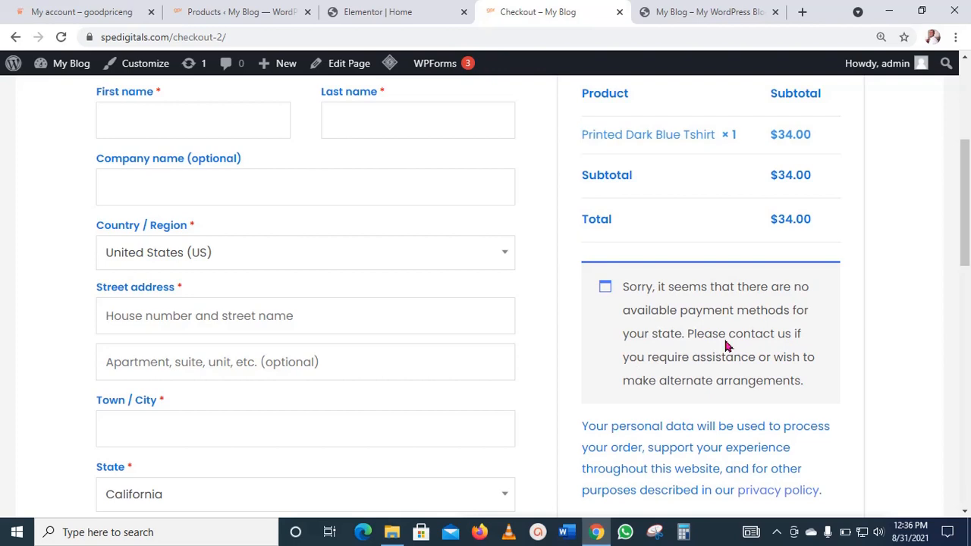
scroll(757, 349, up, 3)
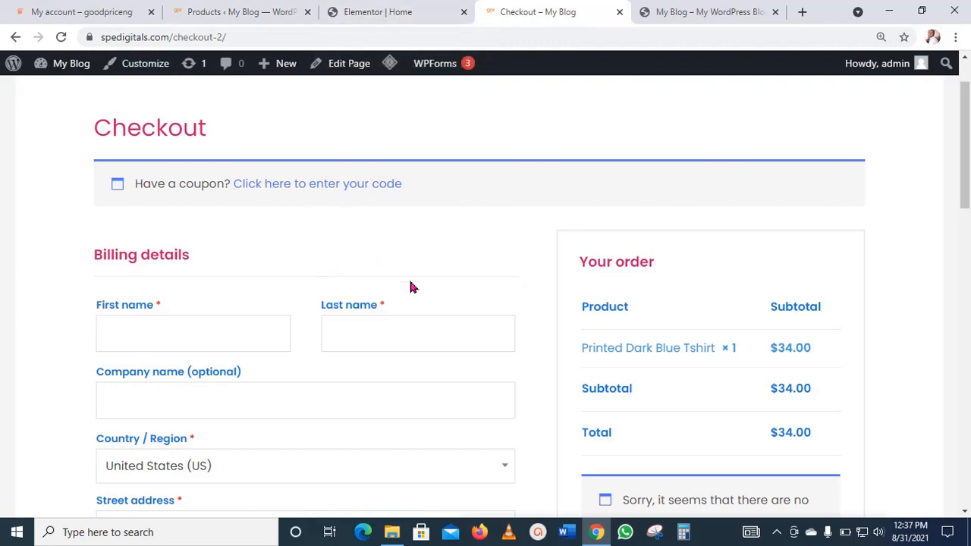
scroll(409, 283, up, 1)
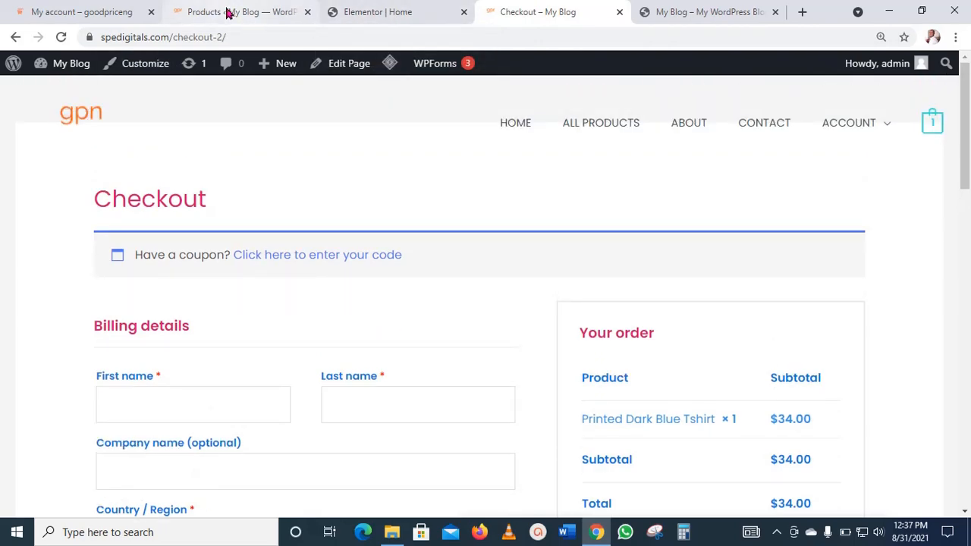
- Return to the WordPress products list, select all products and move them to the trash in bulk
click(227, 11)
scroll(540, 339, down, 3)
scroll(542, 338, down, 1)
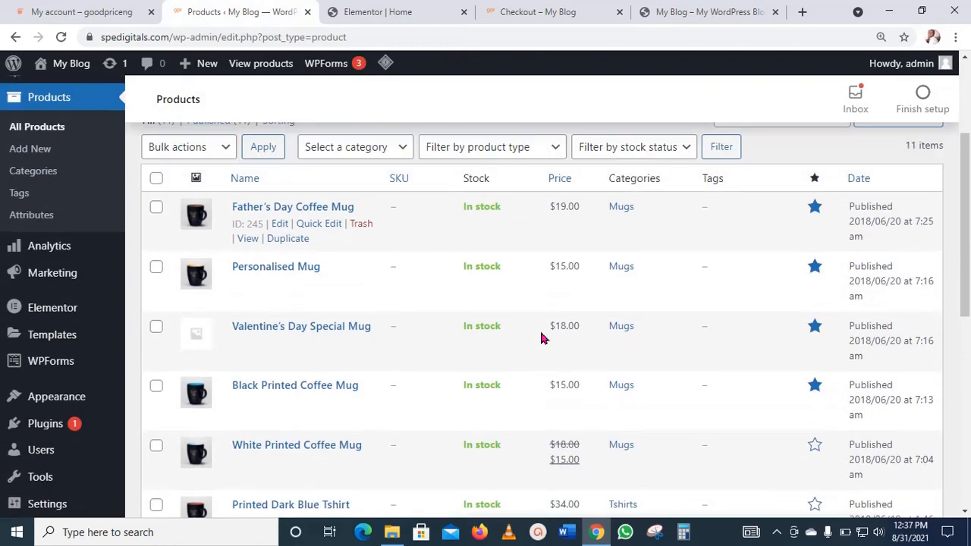
scroll(541, 338, up, 1)
scroll(261, 294, down, 2)
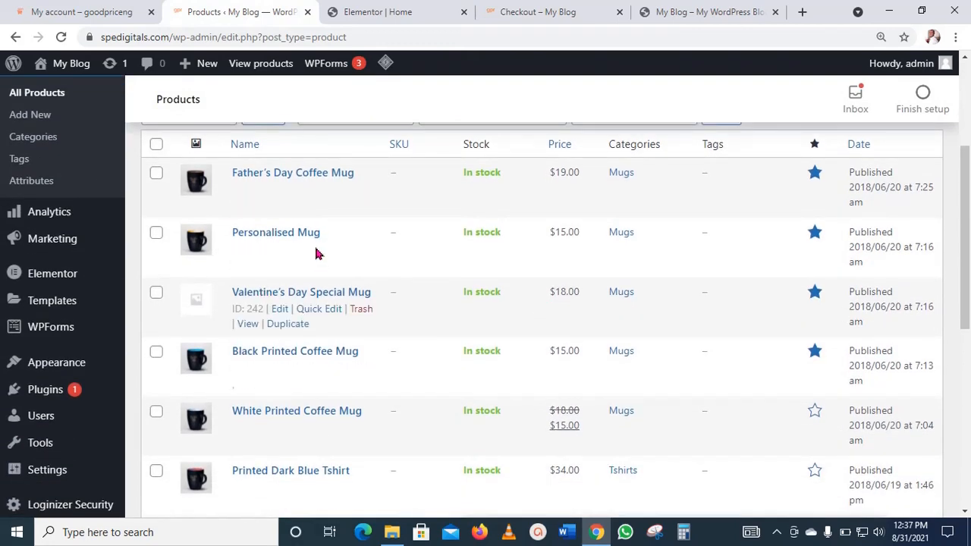
scroll(417, 303, up, 3)
scroll(417, 303, down, 3)
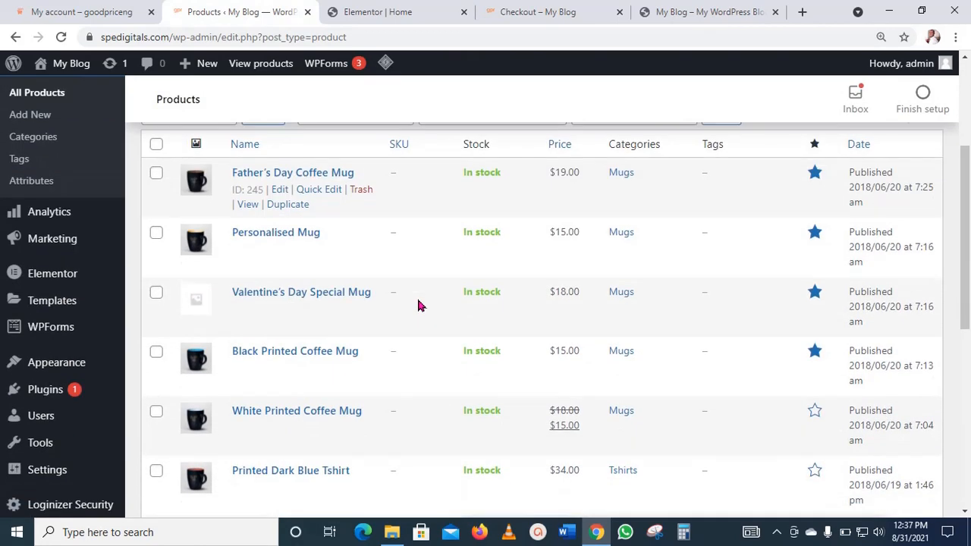
scroll(417, 303, up, 2)
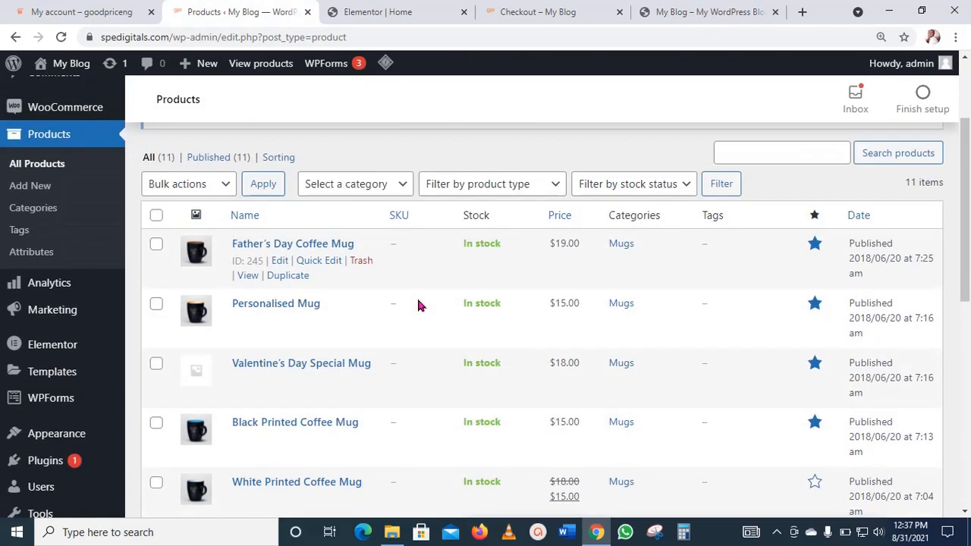
click(156, 217)
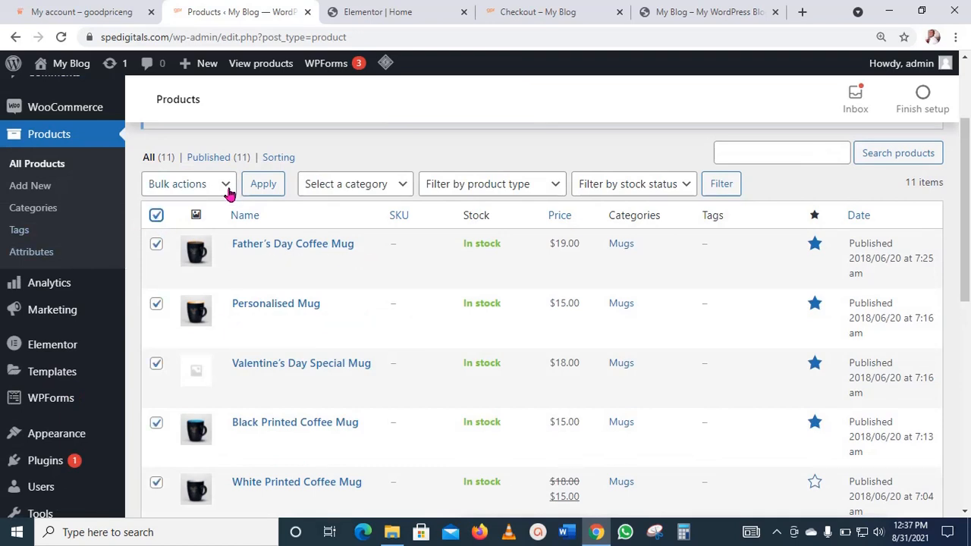
click(229, 194)
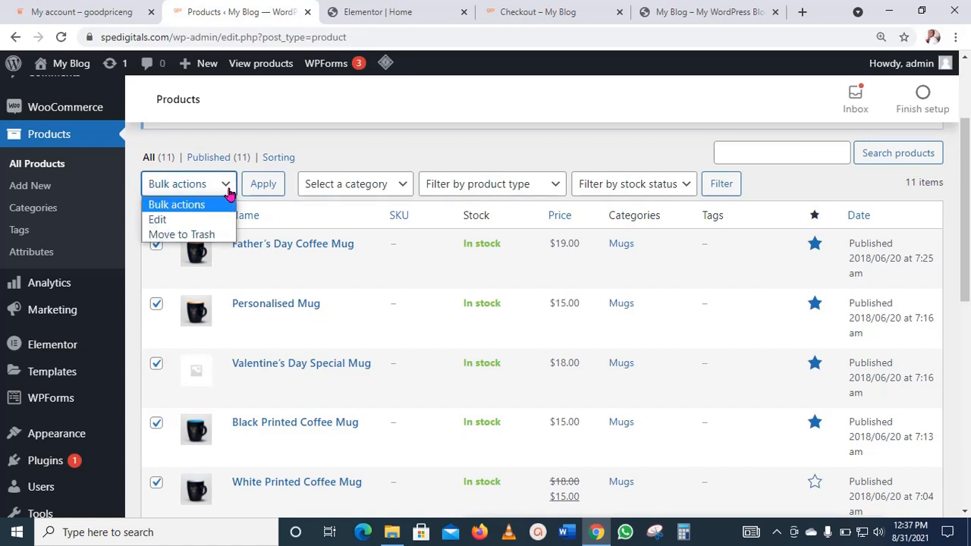
click(194, 236)
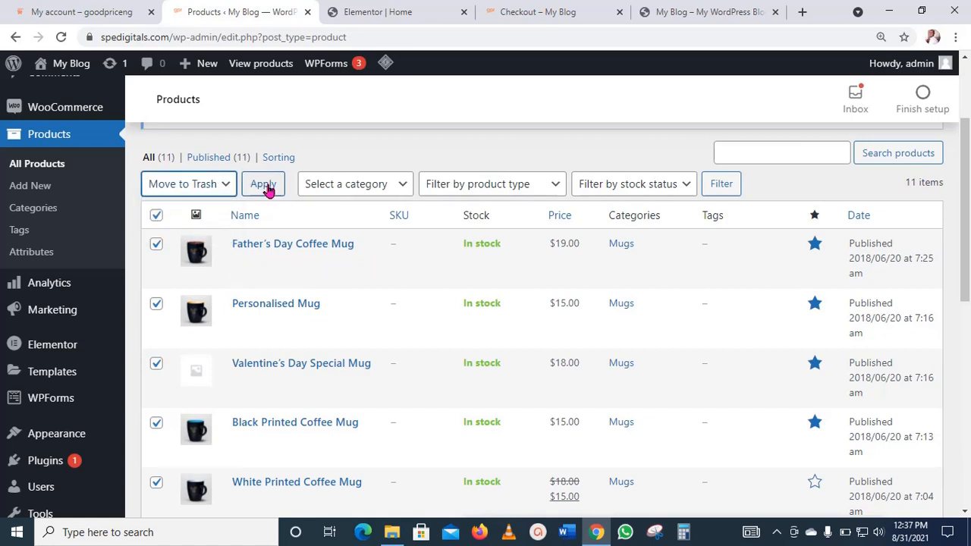
click(266, 186)
click(264, 185)
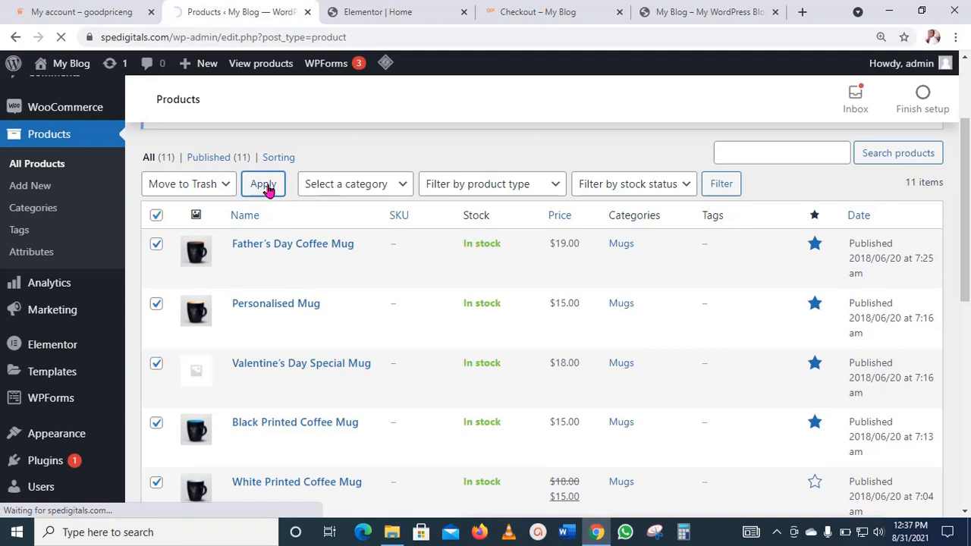
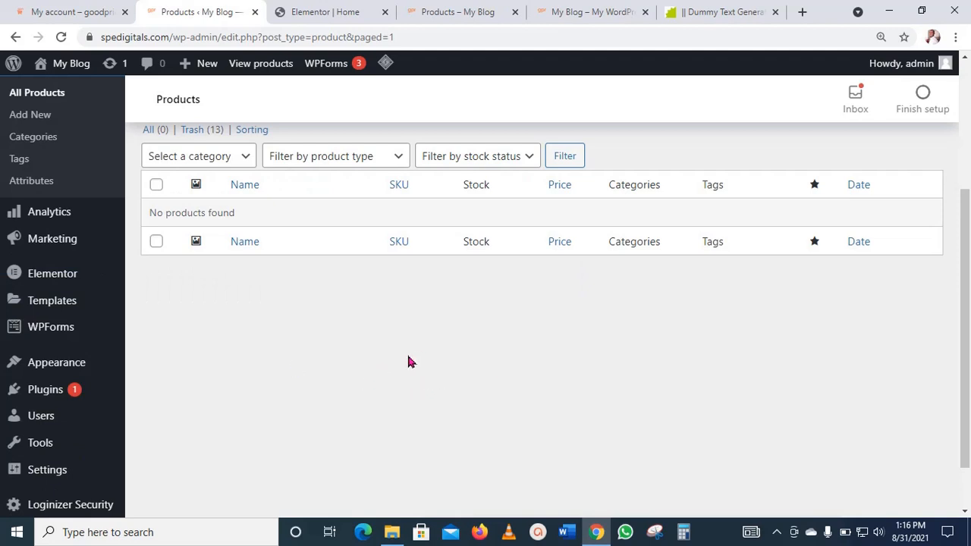
- Start a new product and name it Hermes Shoe
click(40, 123)
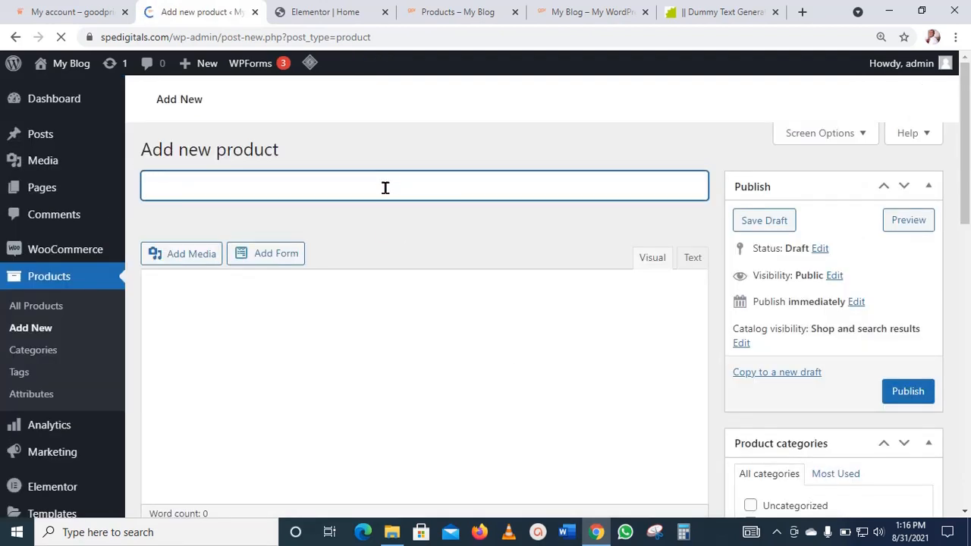
text(He)
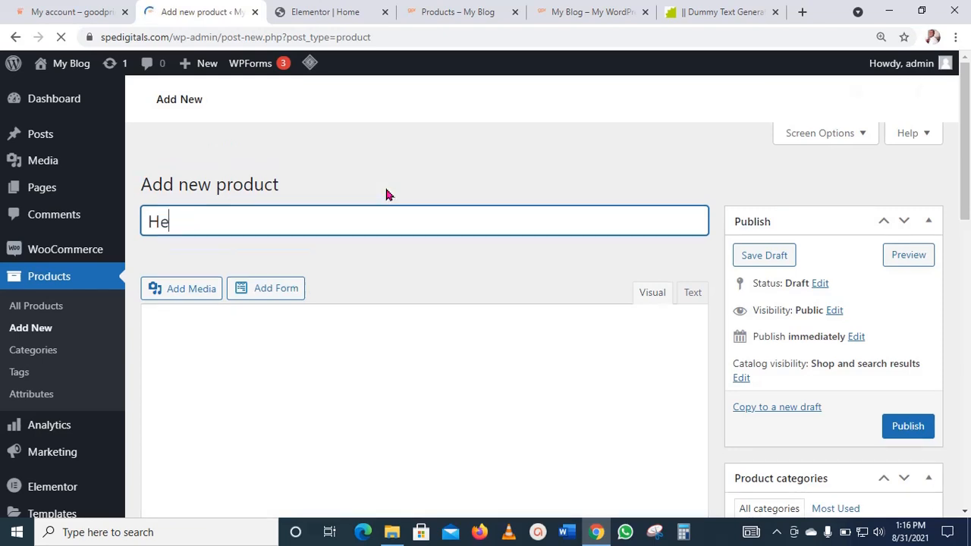
text(rmes)
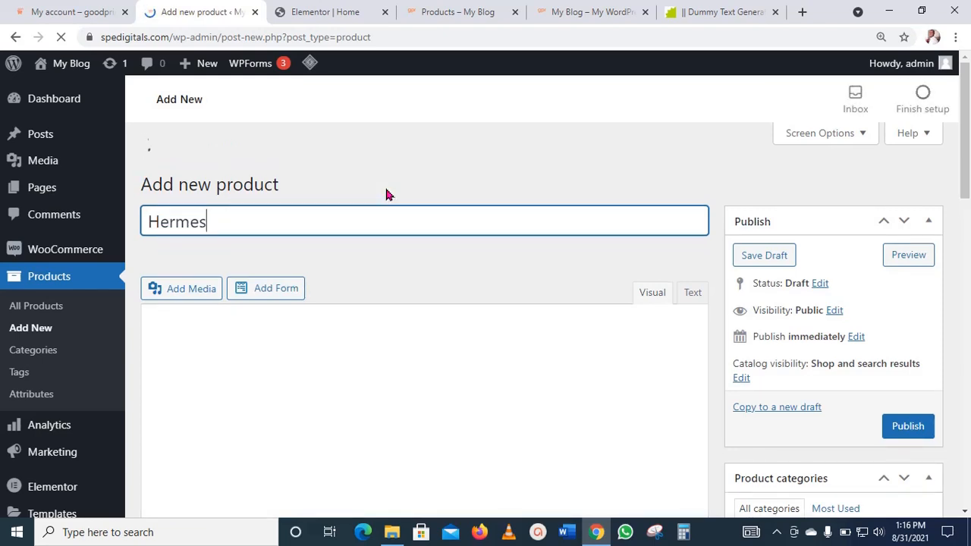
text( S)
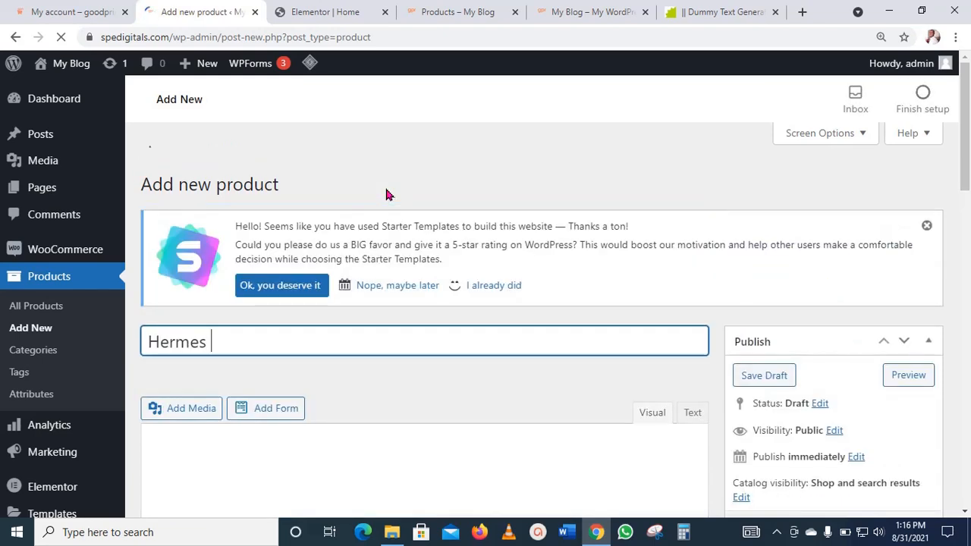
text(hoe)
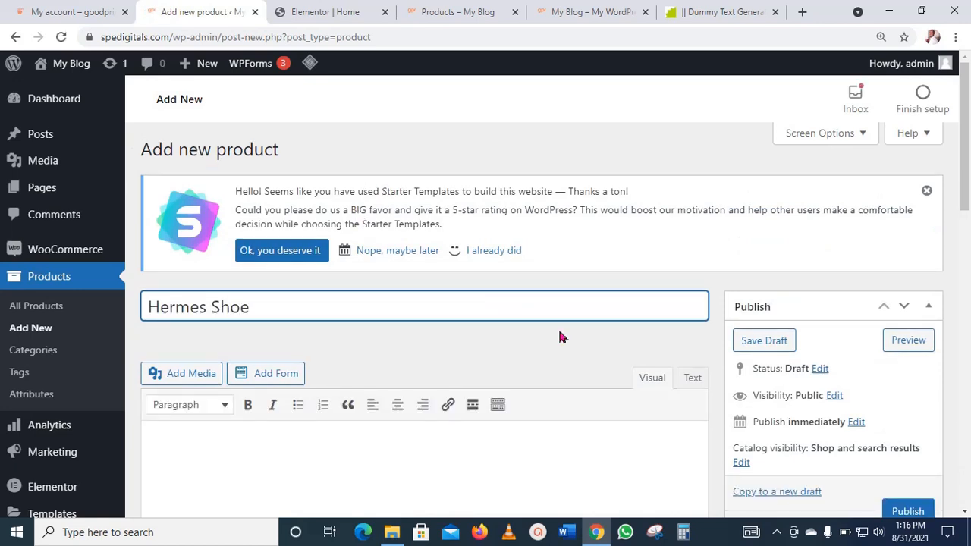
- Set hermesSHOE.jpeg from the Media Library as the new product's image and return to its product data section
scroll(561, 336, down, 3)
scroll(567, 336, down, 4)
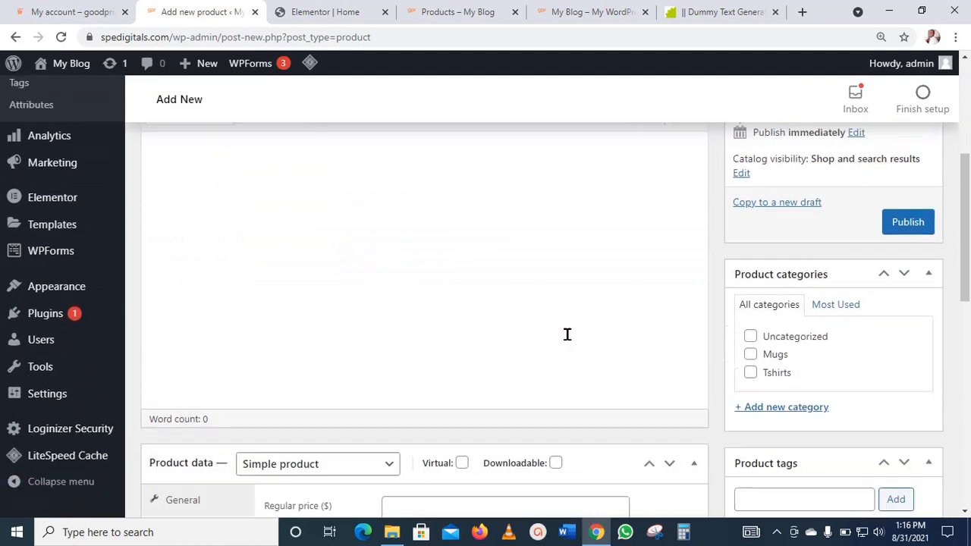
scroll(567, 334, down, 5)
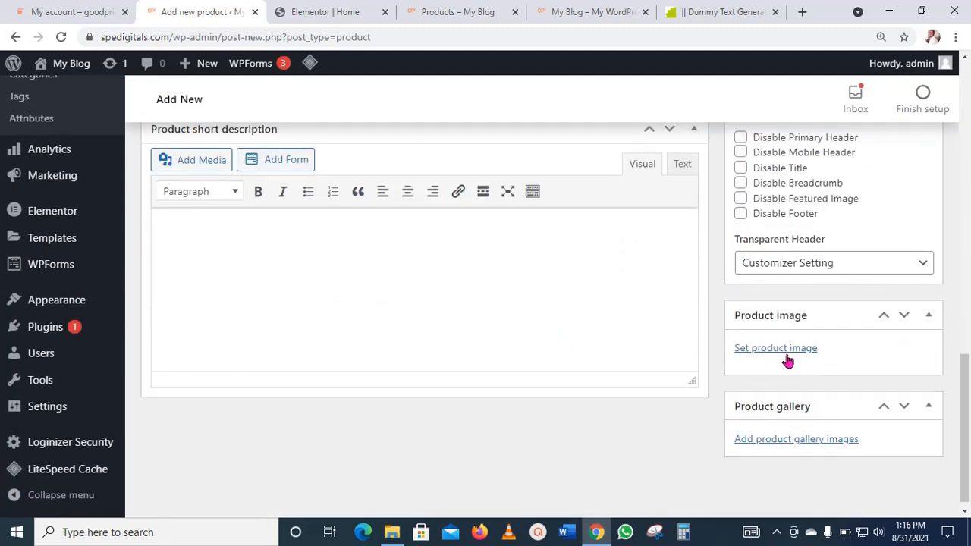
click(788, 356)
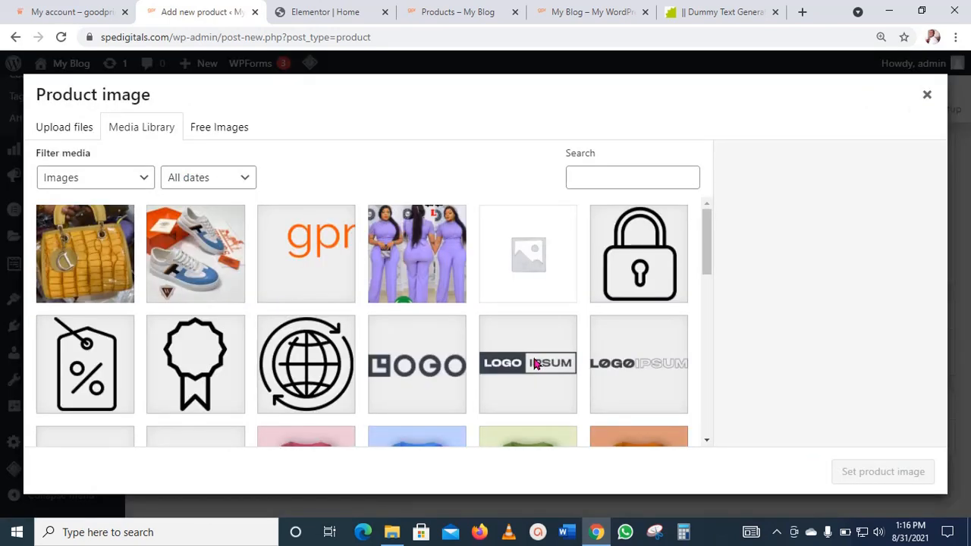
click(195, 262)
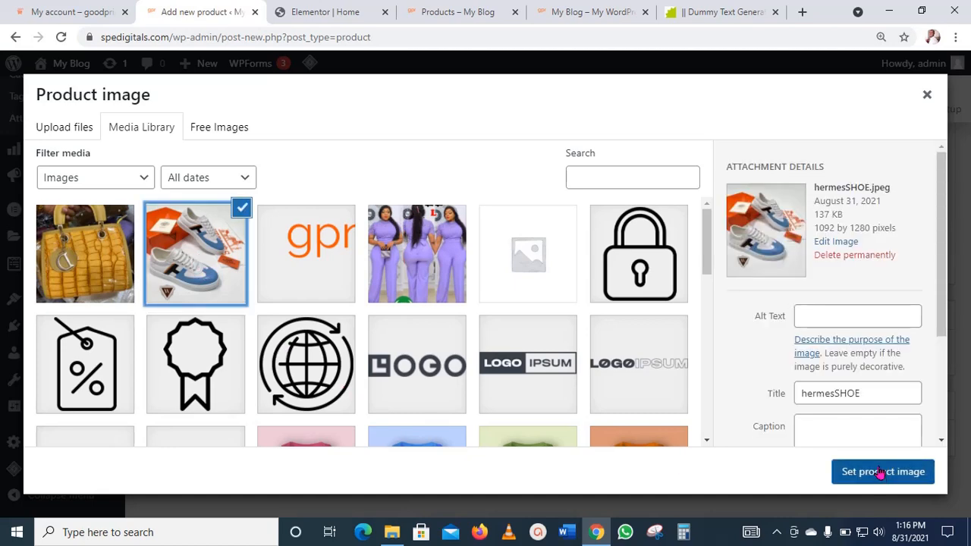
click(880, 473)
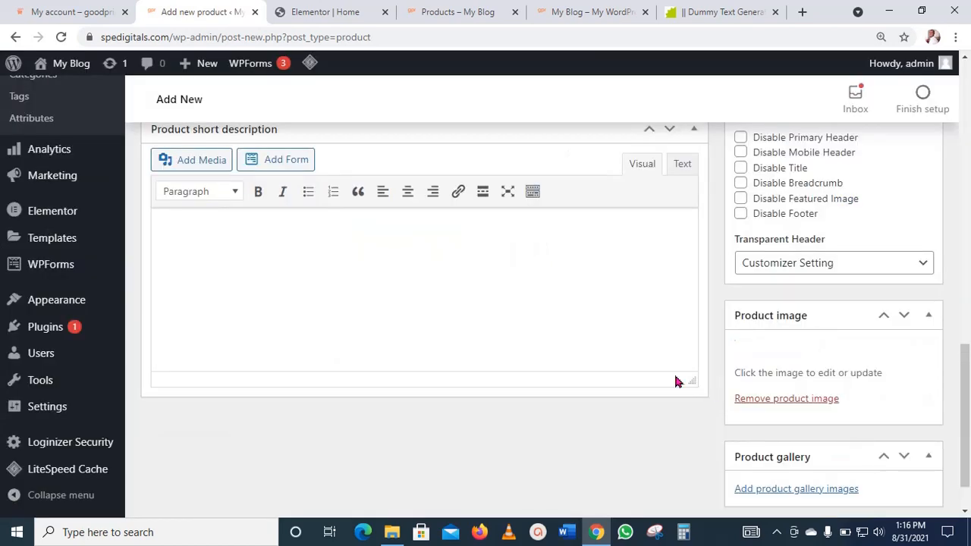
scroll(650, 379, up, 6)
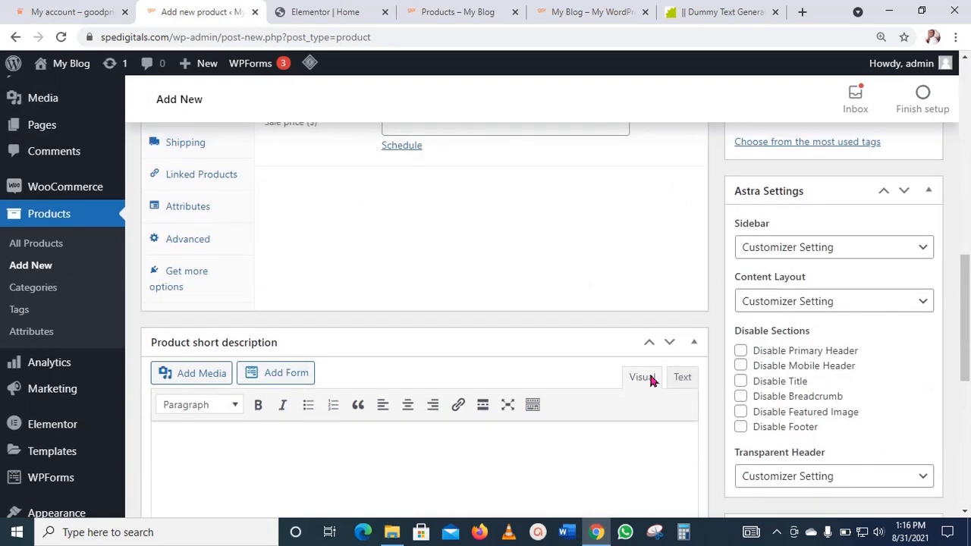
scroll(650, 379, up, 1)
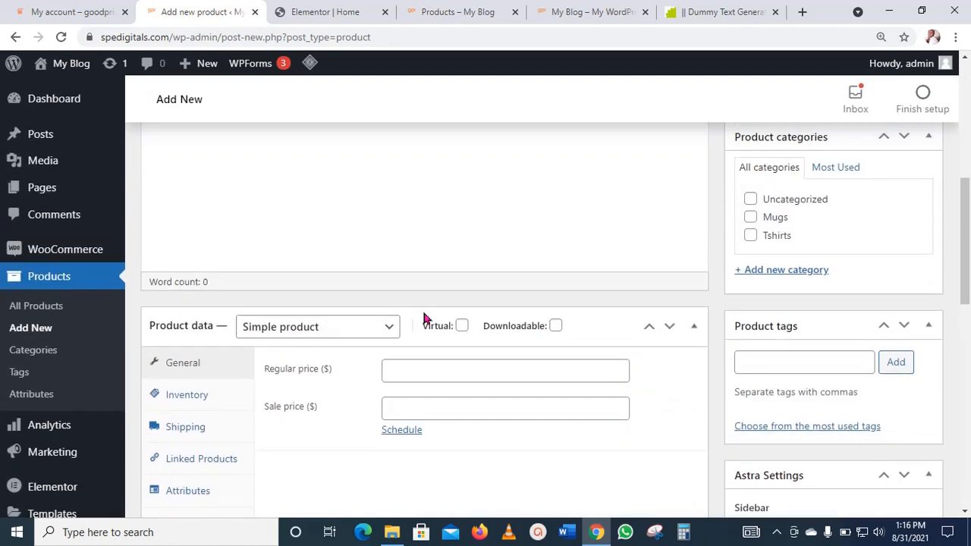
- Turn the product's Virtual and Downloadable options on and back off
click(461, 326)
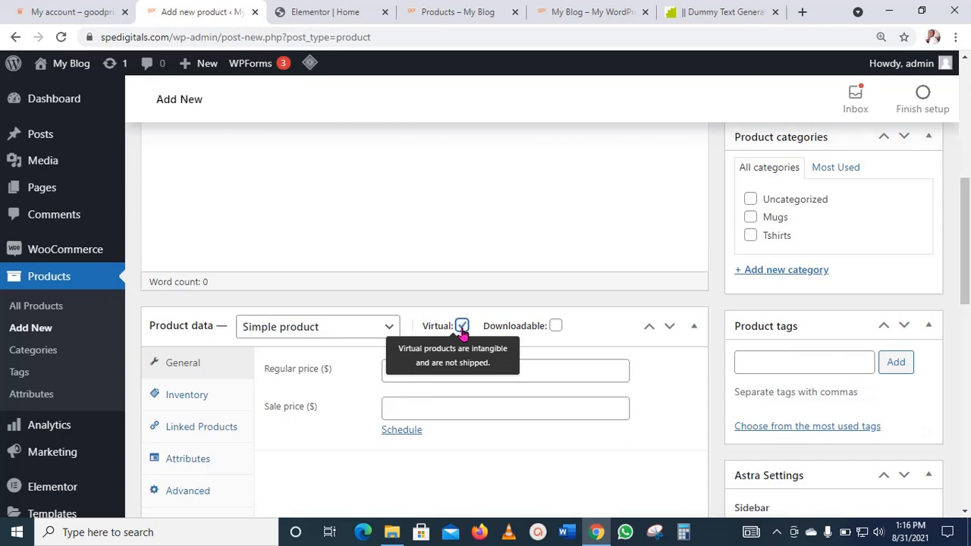
click(555, 327)
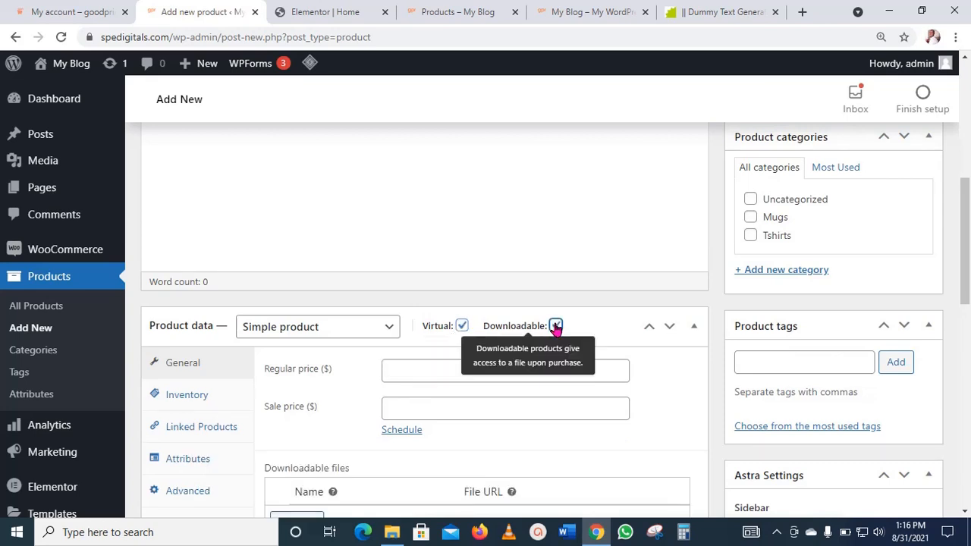
click(555, 327)
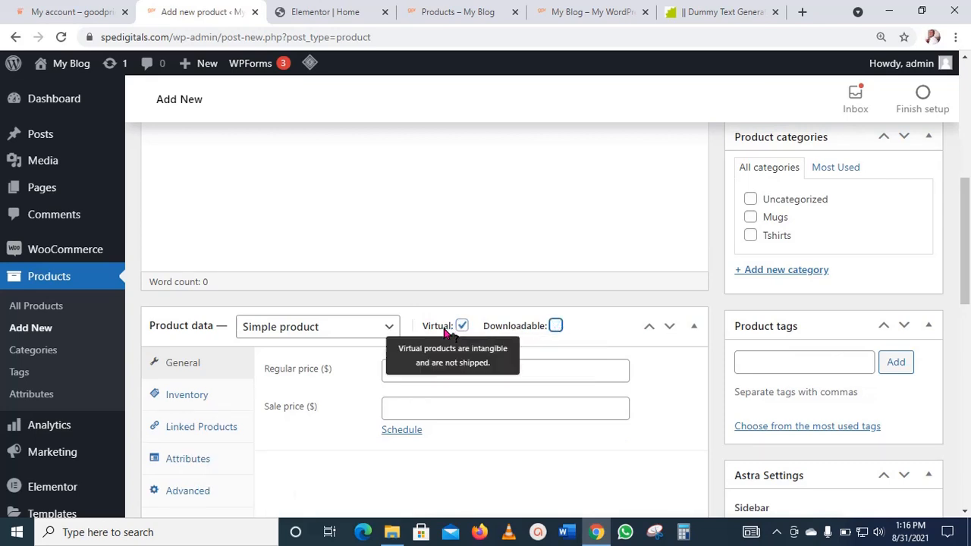
click(462, 325)
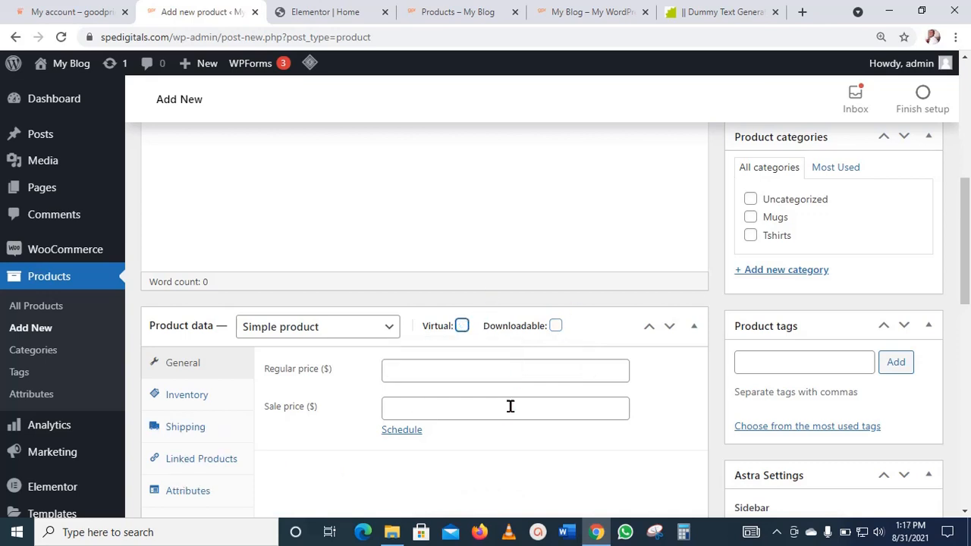
- Set the Hermes Shoe's regular price to 30000 and its sale price to 25000
scroll(238, 313, down, 1)
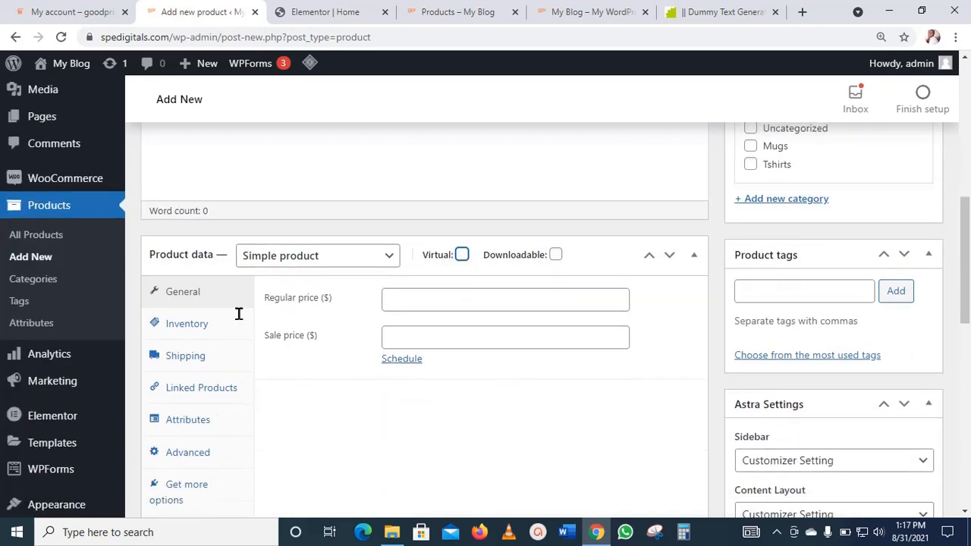
click(463, 297)
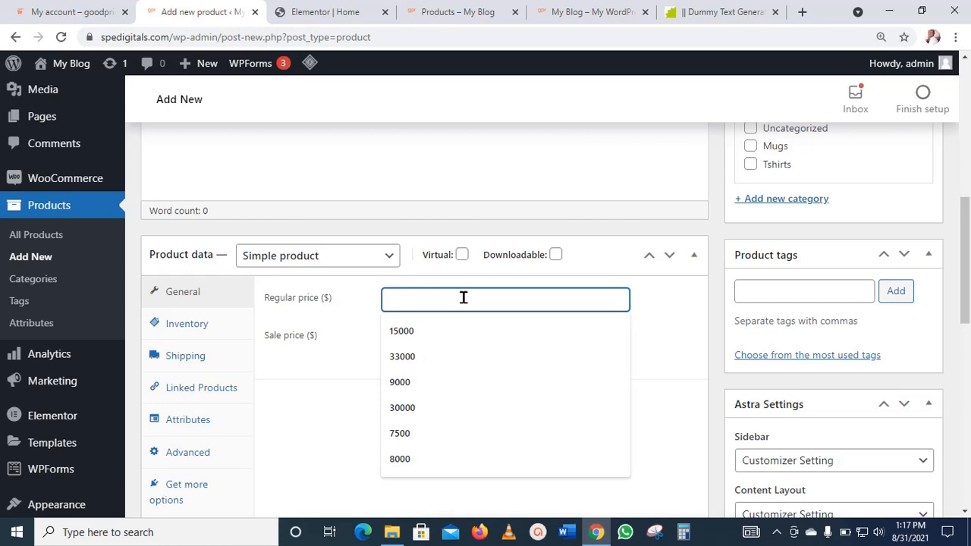
click(402, 407)
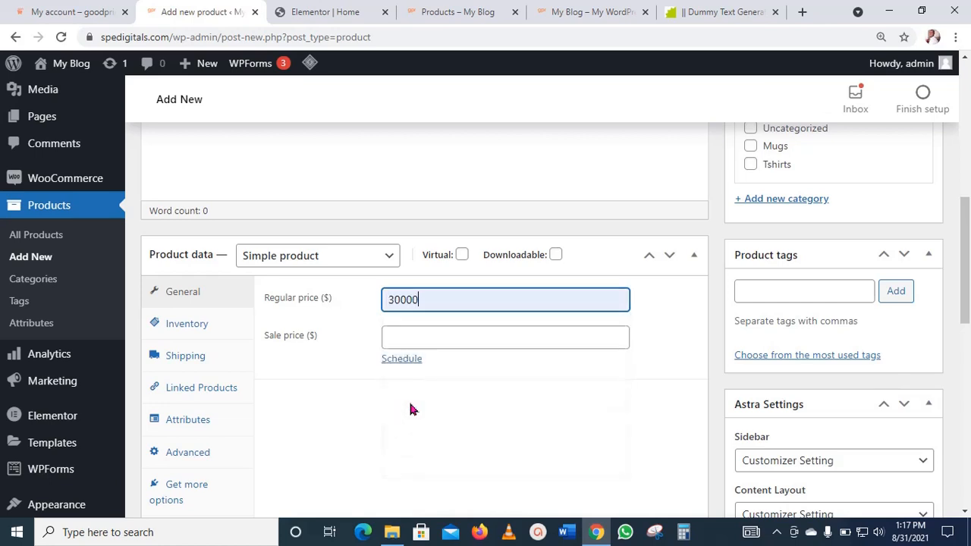
click(457, 335)
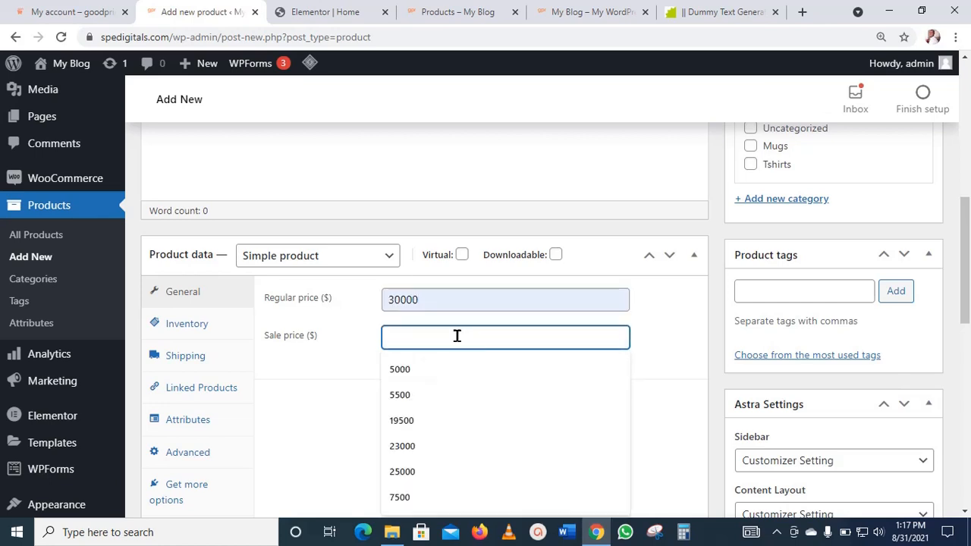
text(25)
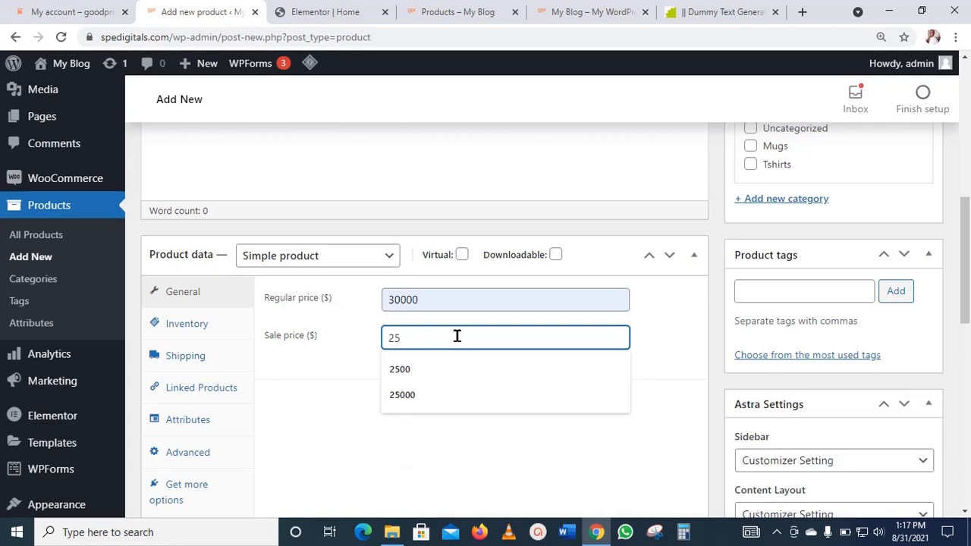
text(000)
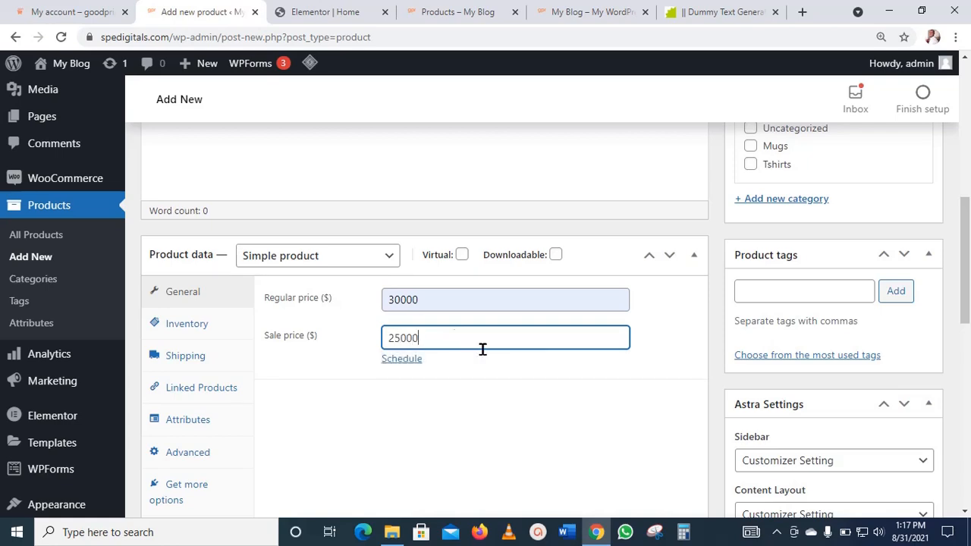
- Copy the highlighted Lorem ipsum passage from the Dummy Text Generator page and paste it into the Hermes Shoe's short description
scroll(570, 403, down, 2)
scroll(568, 400, up, 3)
scroll(569, 400, up, 3)
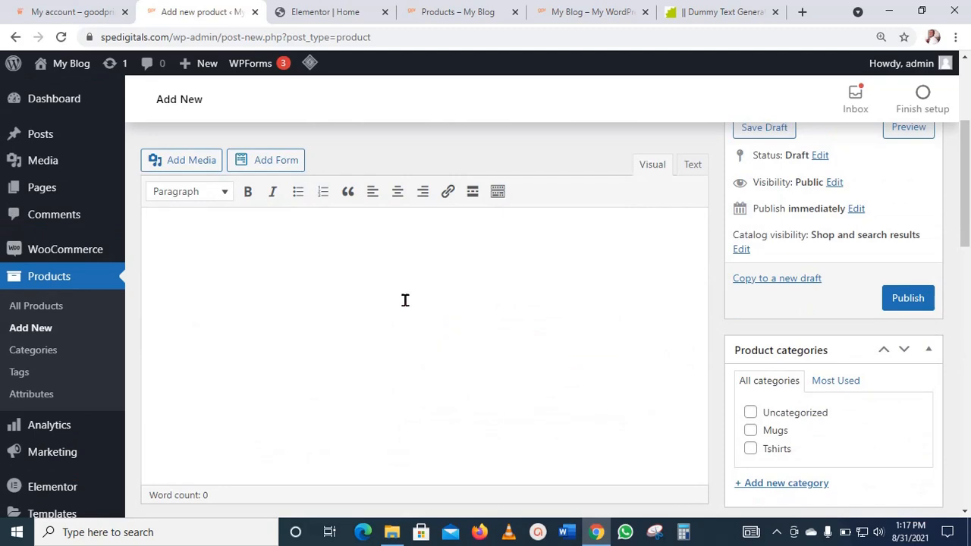
scroll(403, 303, down, 10)
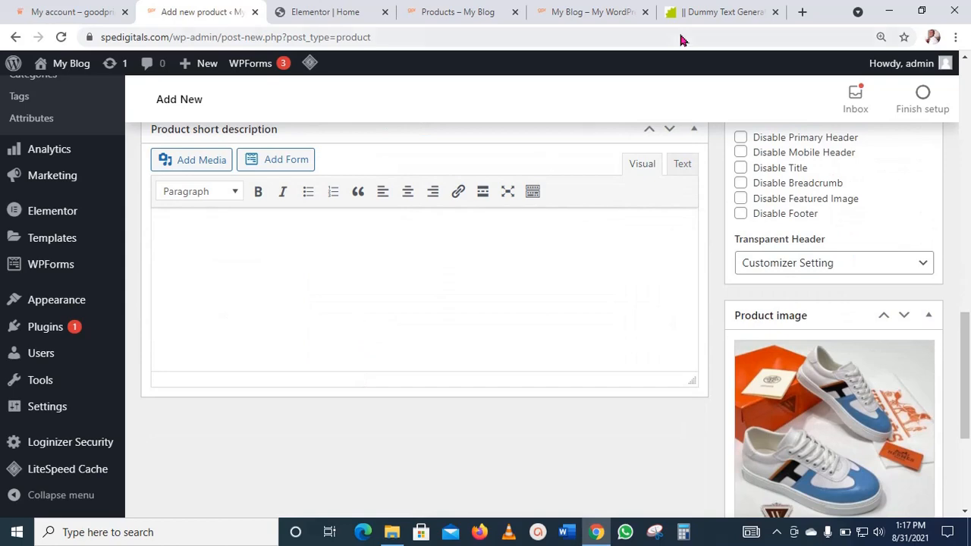
click(743, 9)
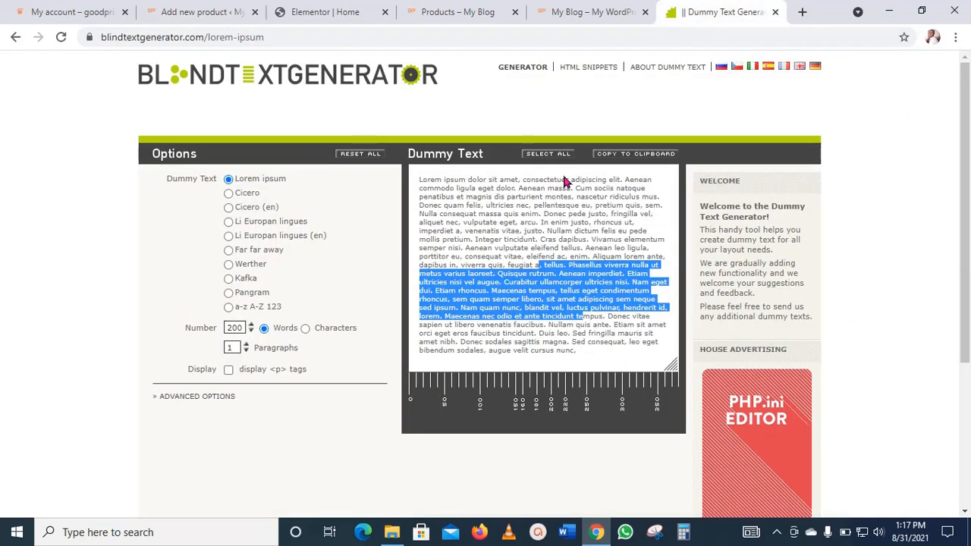
right_click(561, 296)
click(582, 304)
click(447, 8)
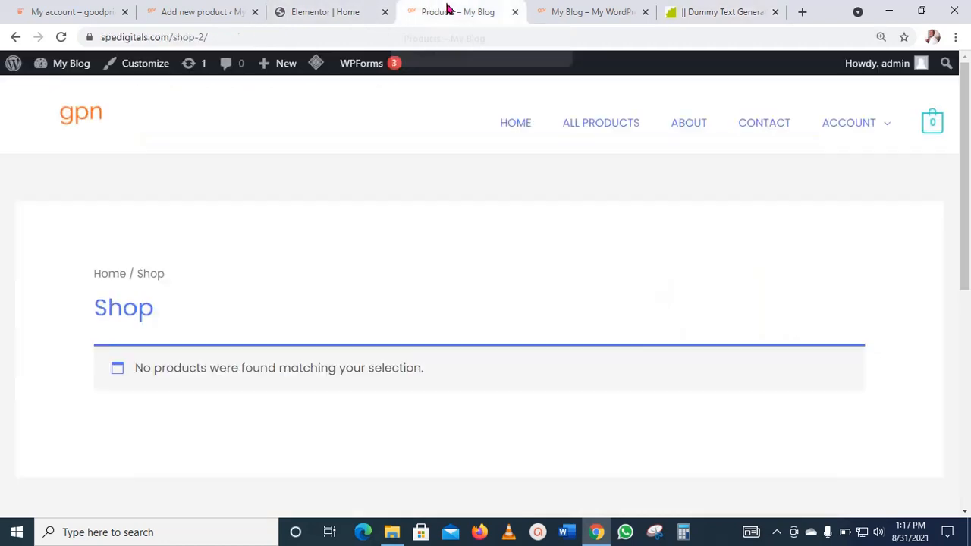
click(214, 14)
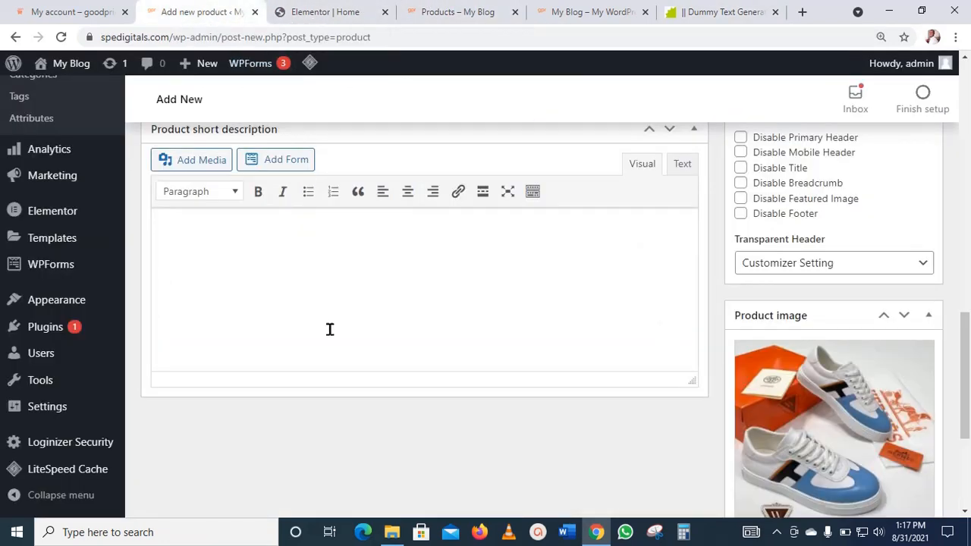
click(225, 263)
key(ctrl+v)
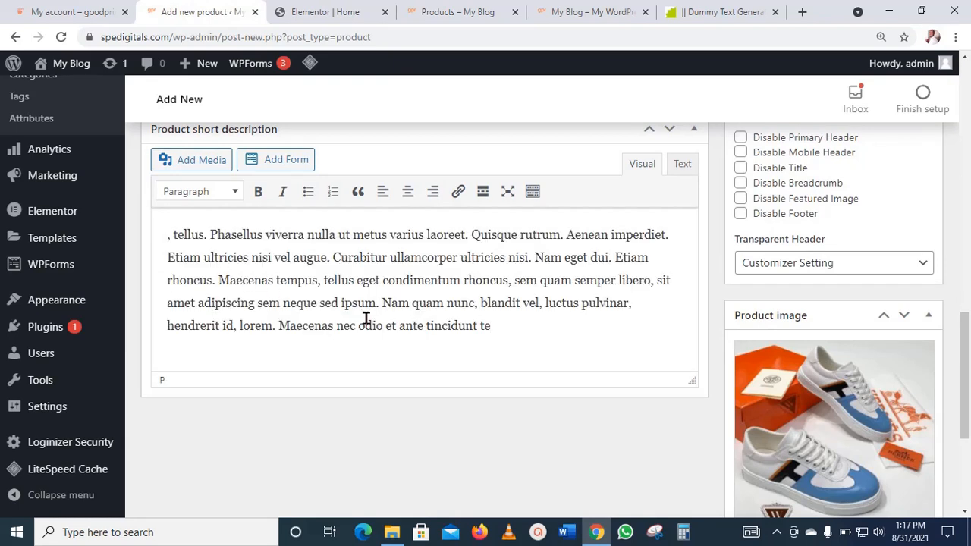
- Publish the Hermes Shoe product and save it once more as an update
scroll(888, 156, up, 3)
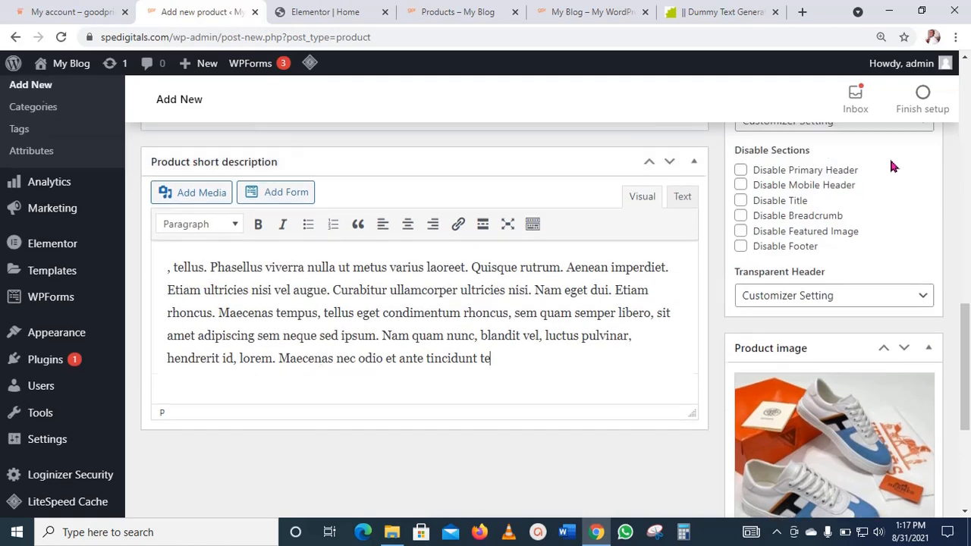
scroll(820, 239, up, 6)
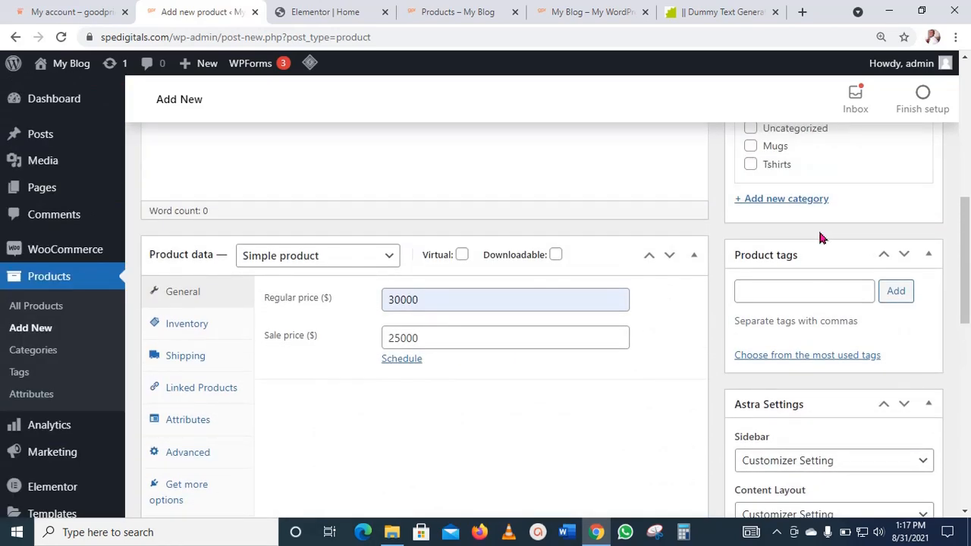
scroll(819, 238, up, 5)
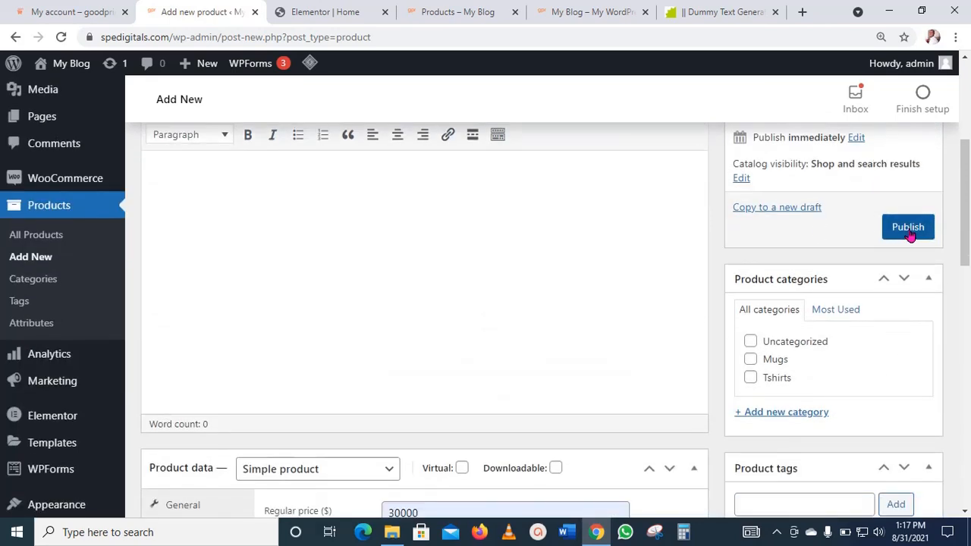
click(910, 232)
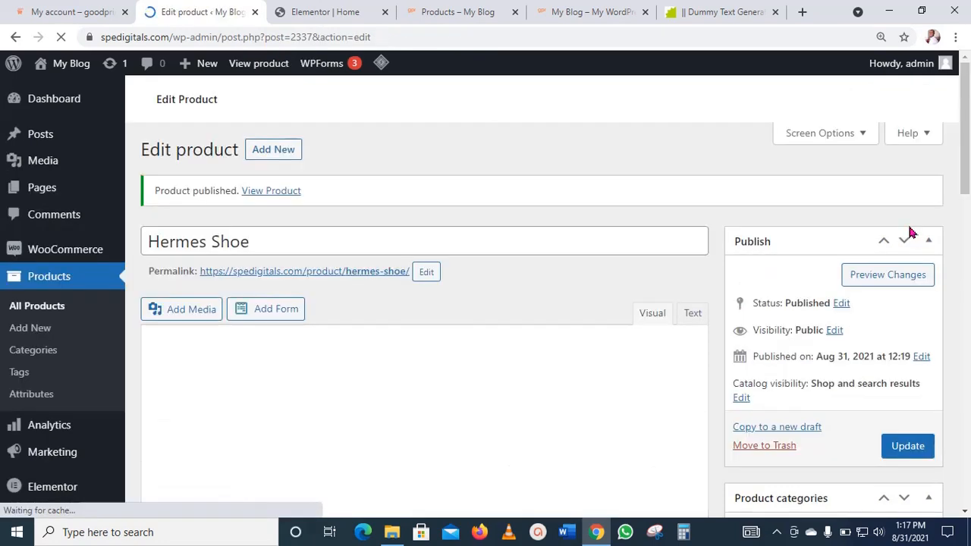
click(898, 449)
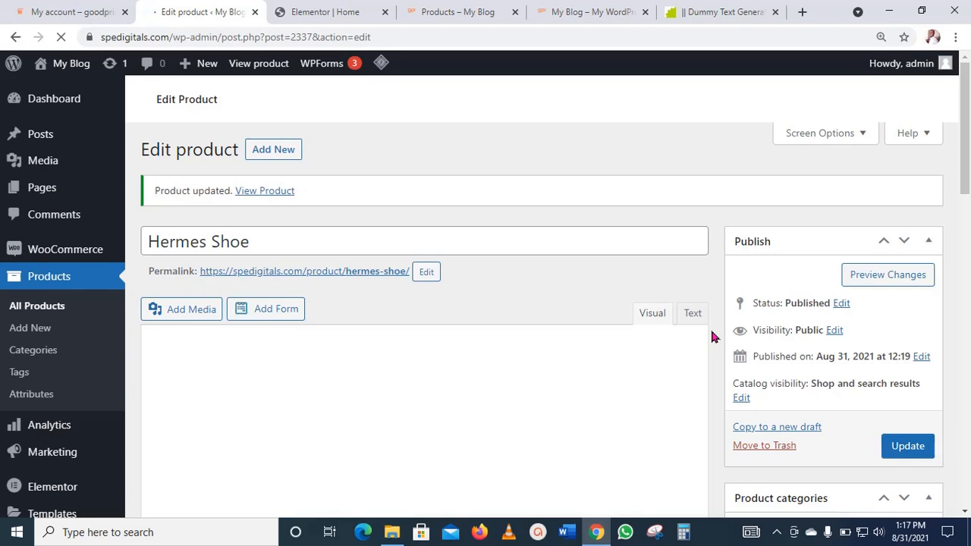
- Start another new product and name it Dior Bag
click(278, 151)
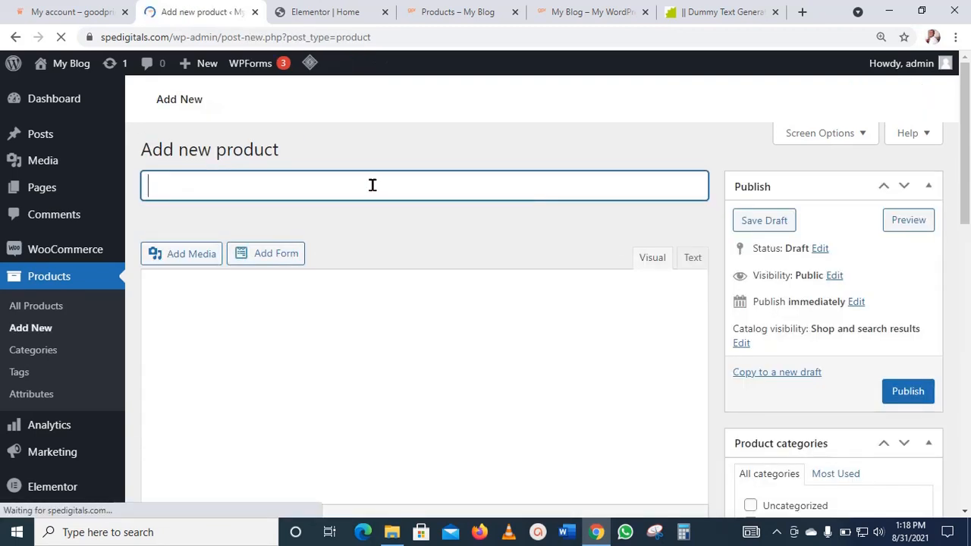
text(Dior)
text( b)
text(Bag)
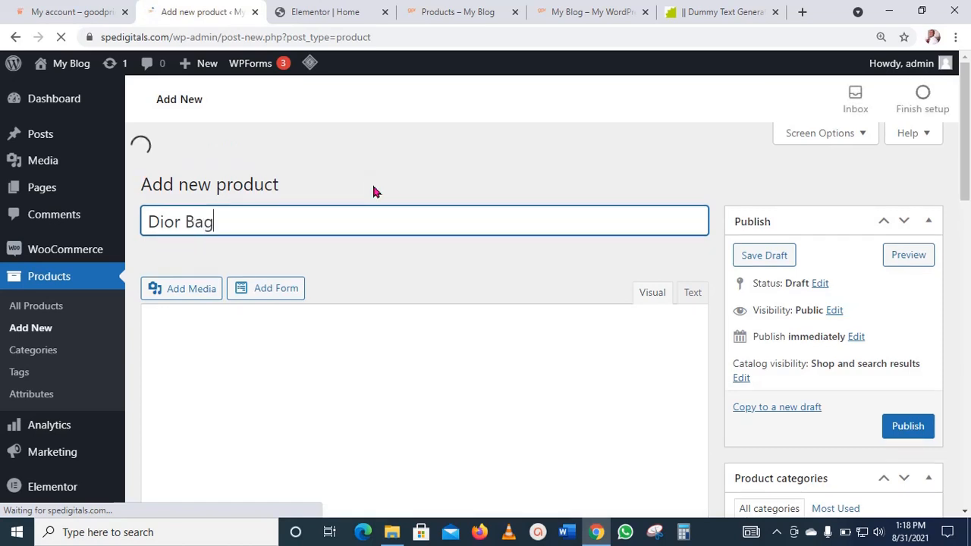
- Set the Dior Bag's regular price to 15000 and its sale price to 13000
scroll(606, 412, down, 5)
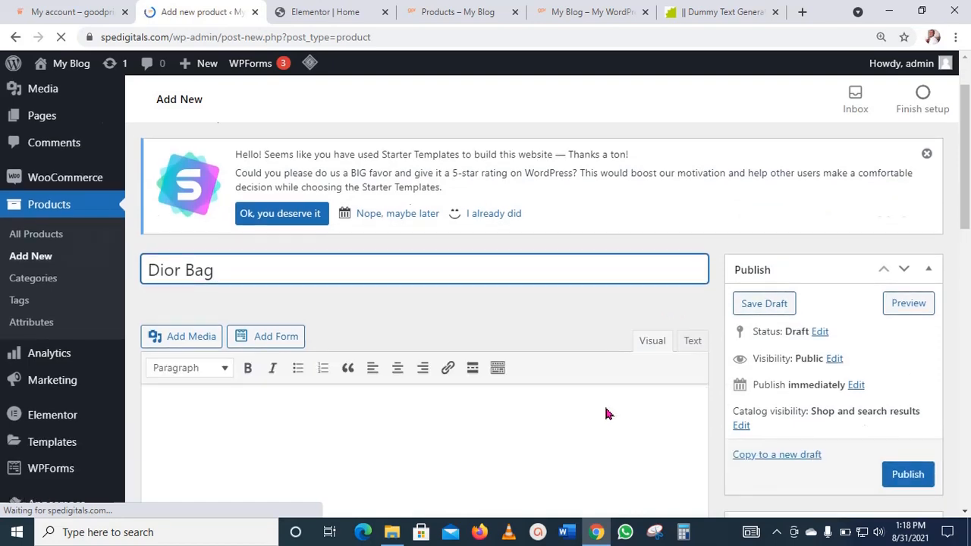
scroll(639, 378, down, 3)
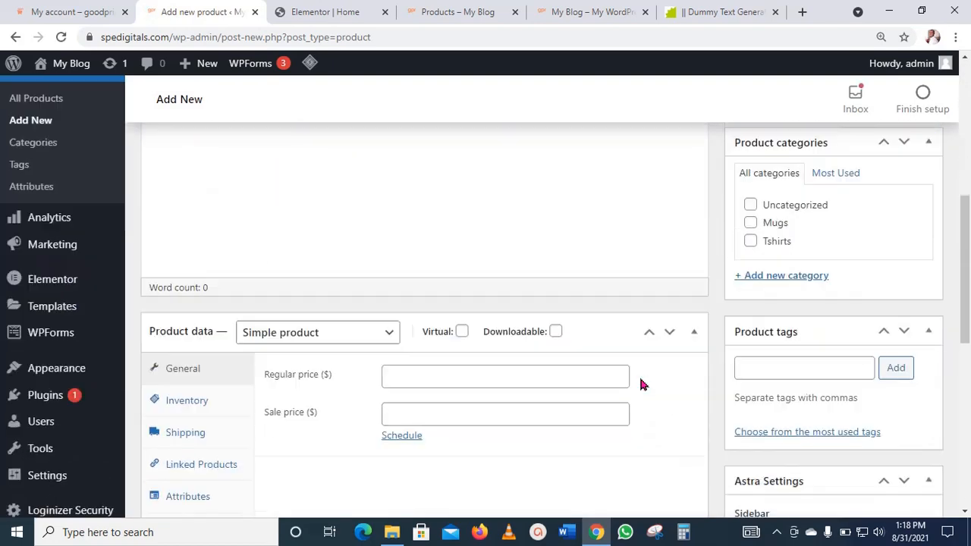
click(428, 298)
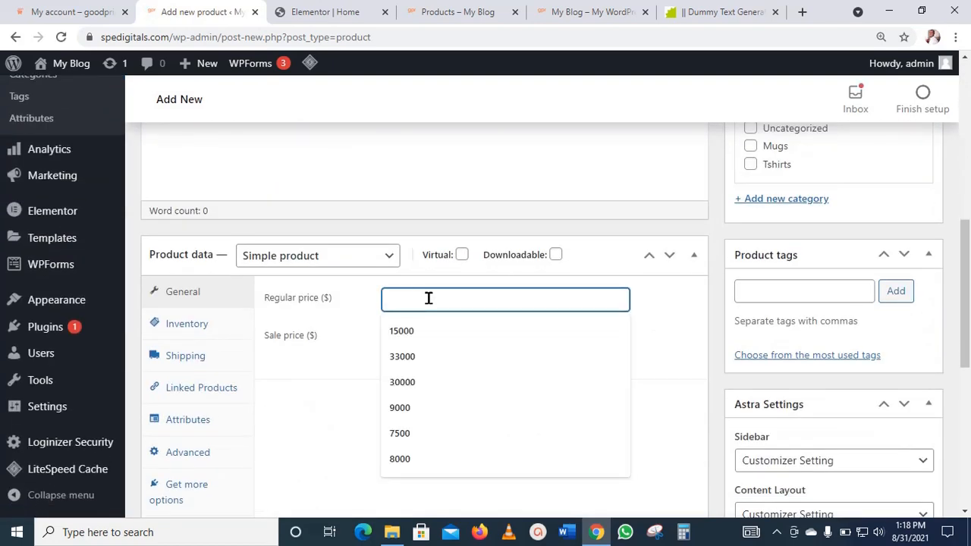
click(412, 331)
click(425, 340)
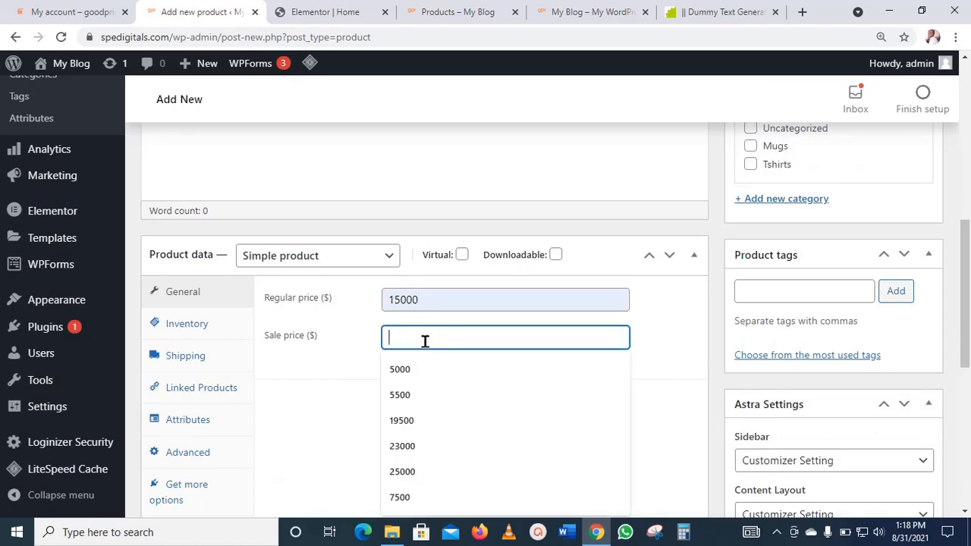
text(13000)
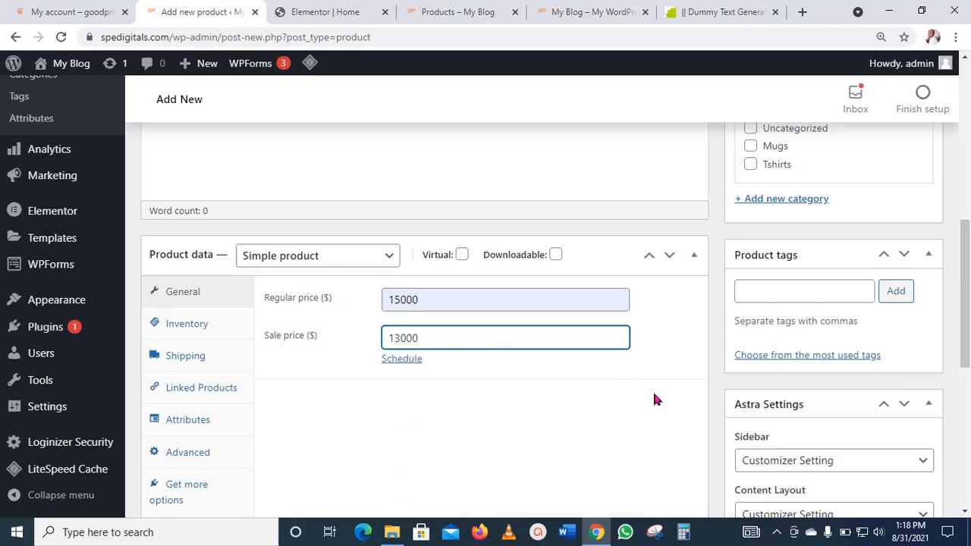
- Set bag8.jpeg from the Media Library as the Dior Bag's product image
scroll(809, 377, down, 6)
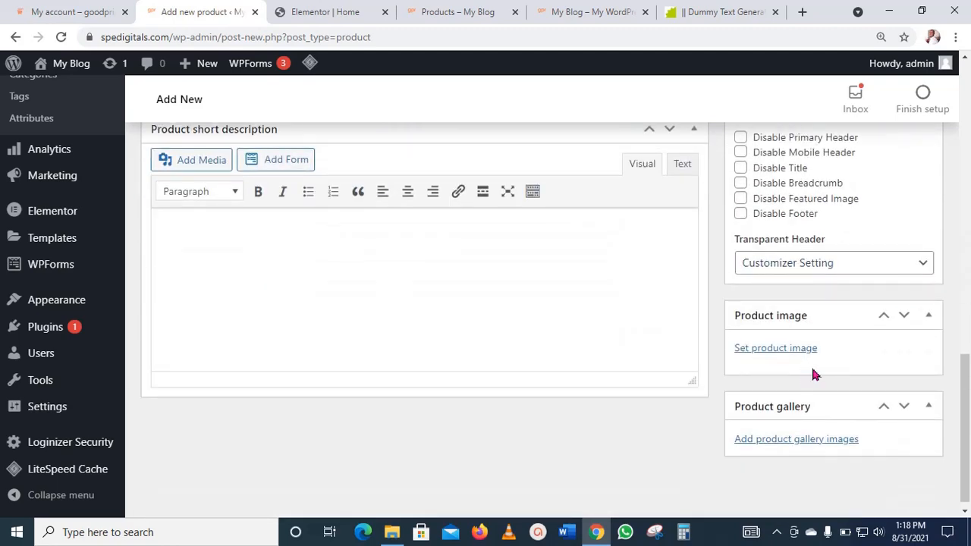
click(786, 350)
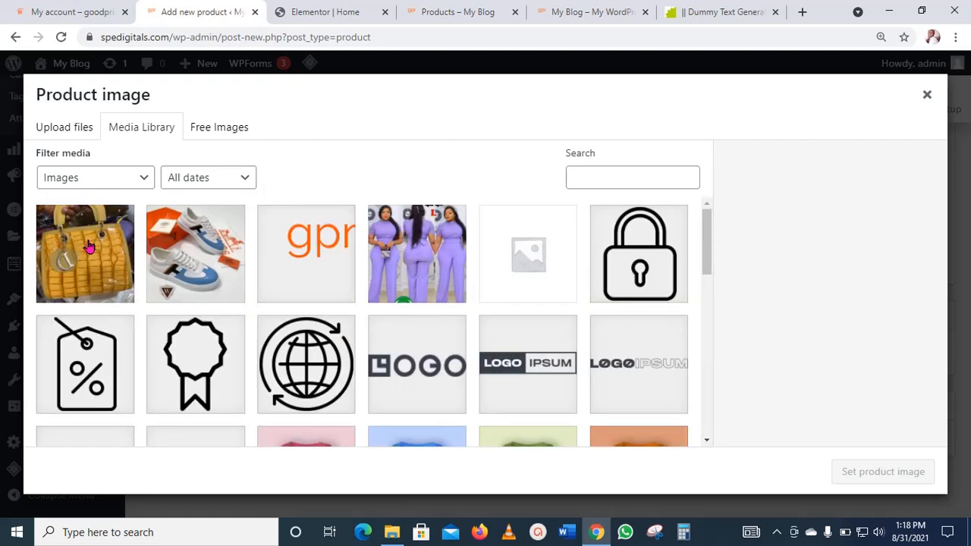
click(88, 247)
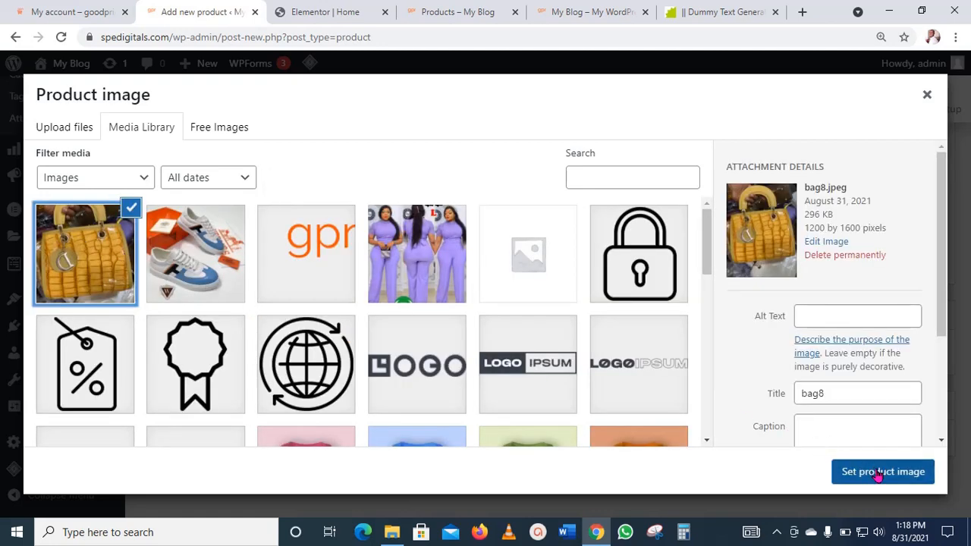
click(877, 472)
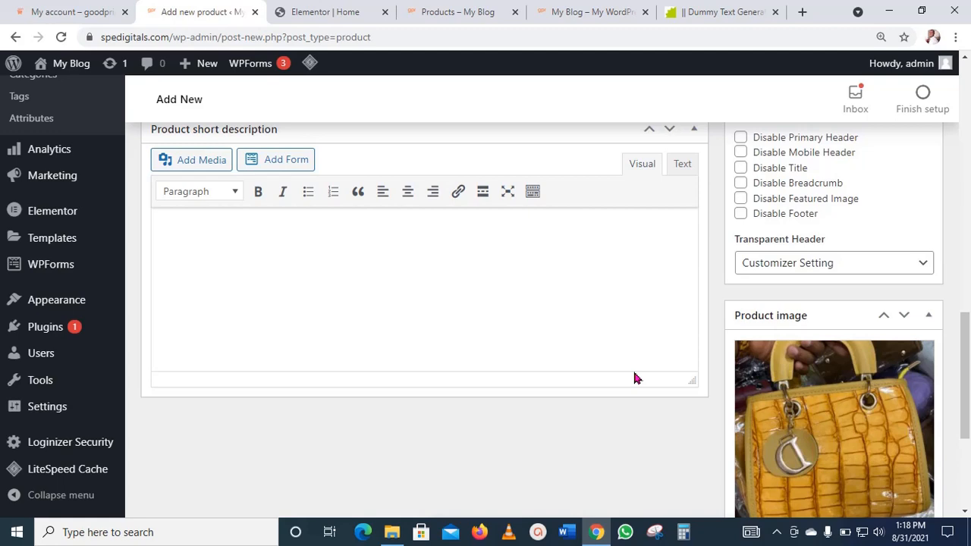
- Paste the copied Lorem ipsum passage into the Dior Bag's product short description
scroll(634, 373, down, 3)
scroll(634, 374, up, 5)
scroll(633, 375, down, 5)
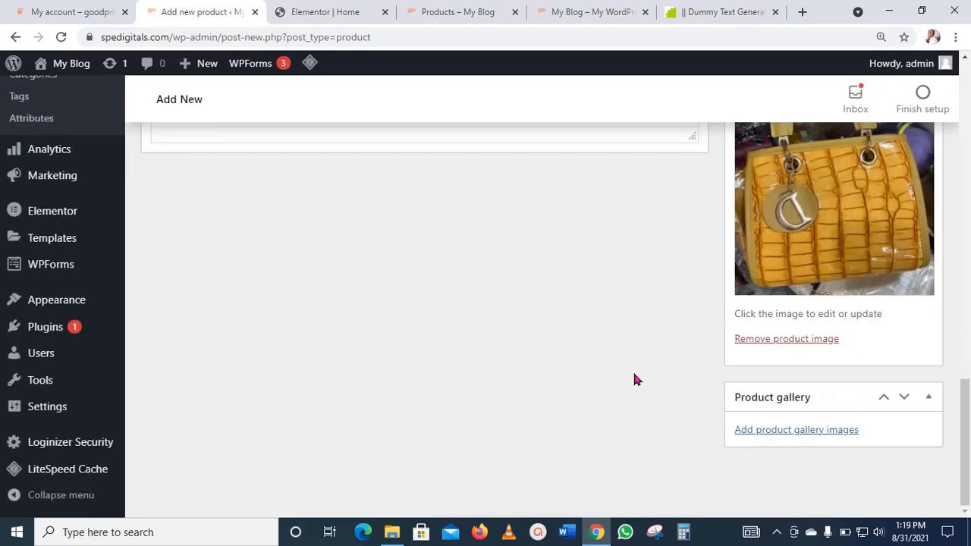
scroll(636, 380, up, 3)
scroll(636, 379, down, 3)
scroll(634, 379, up, 3)
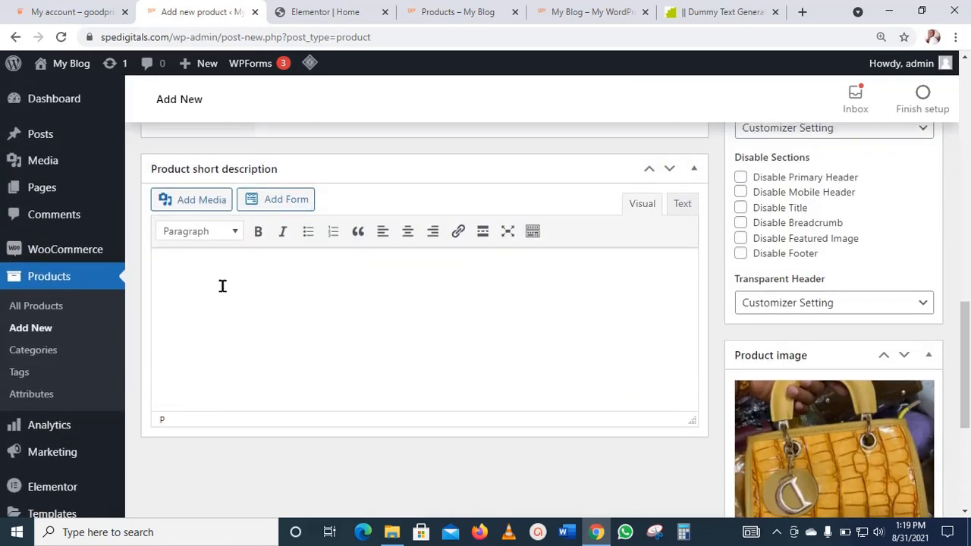
text(, tellus. Phasellus viverra nulla ut metus varius laoreet. Quisque rutrum. Aenean imperdiet. Etiam ultricies nisi vel augue. Curabitur ullamcorper ultricies nisi. Nam eget dui. Etiam rhoncus. Maecenas tempus, tellus eget condimentum rhoncus, sem quam semper libero, sit amet adipiscing sem neque sed ipsum. Nam quam nunc, blandit vel, luctus pulvinar, hendrerit id, lorem. Maecenas nec odio et ante tincidunt te)
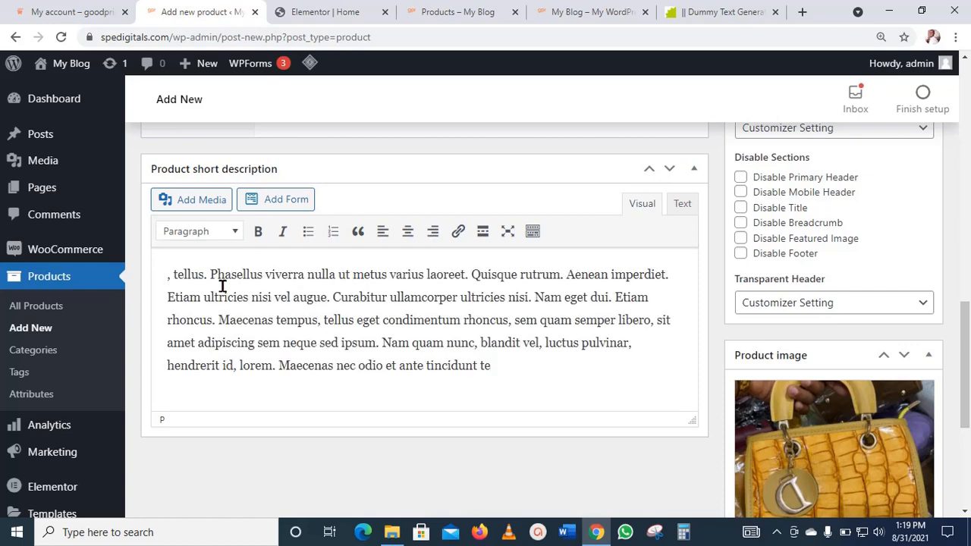
- Publish the Dior Bag product and save it once more with Update
scroll(849, 242, up, 4)
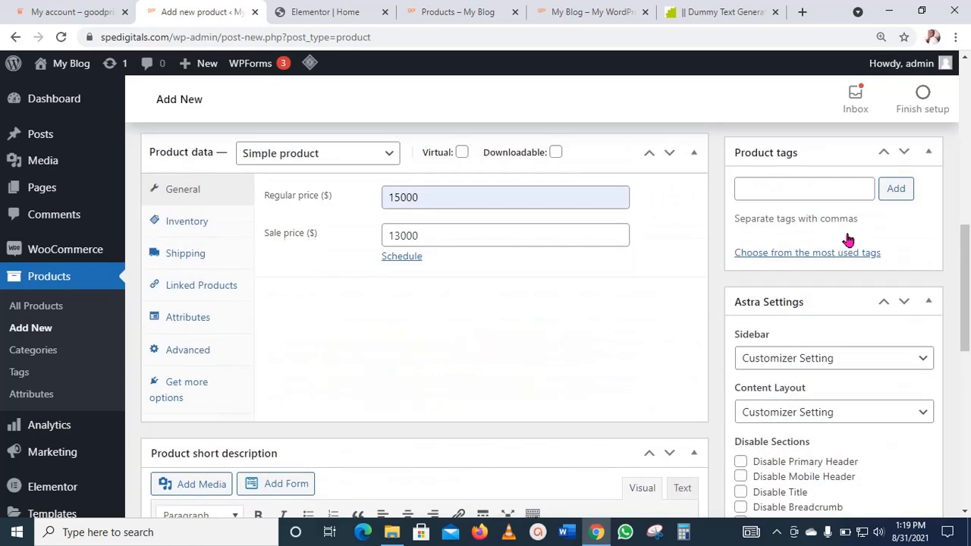
scroll(848, 239, up, 5)
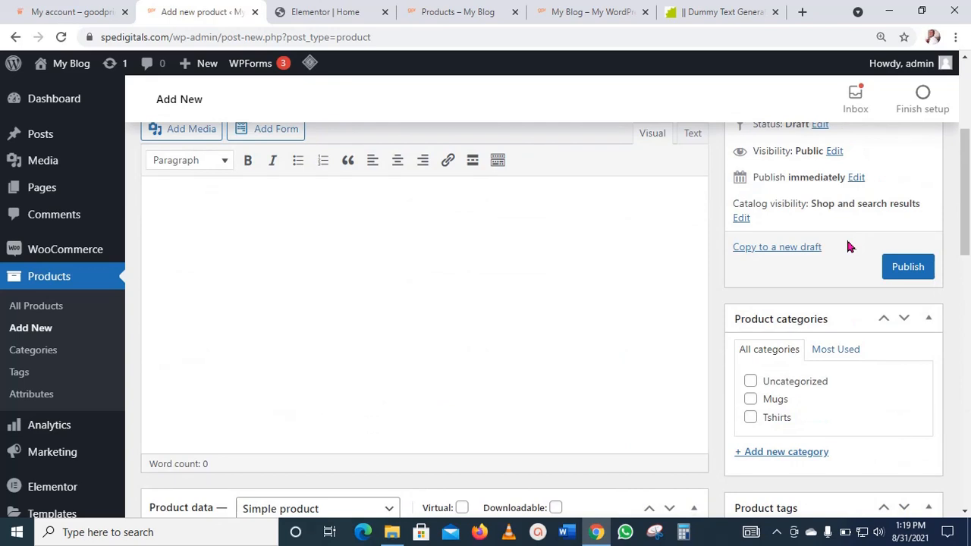
click(913, 271)
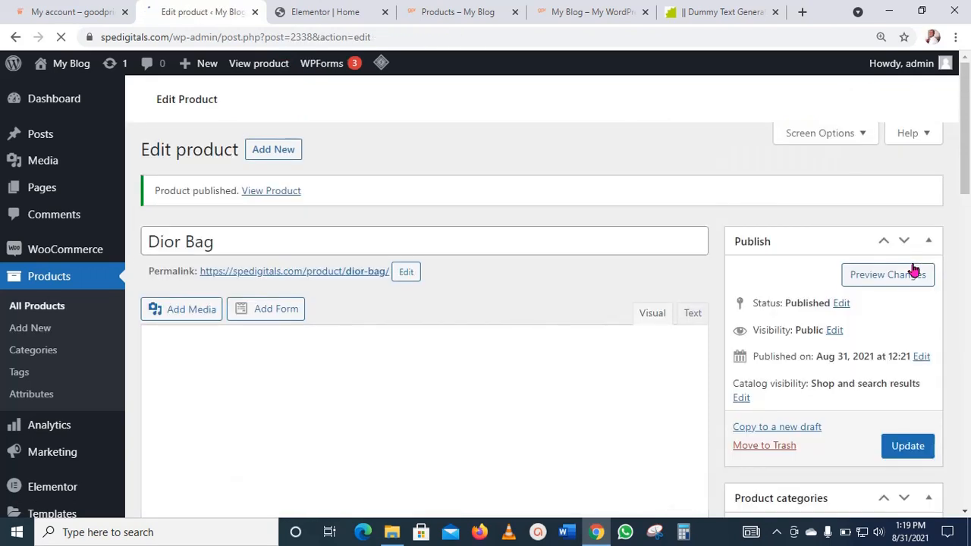
click(906, 447)
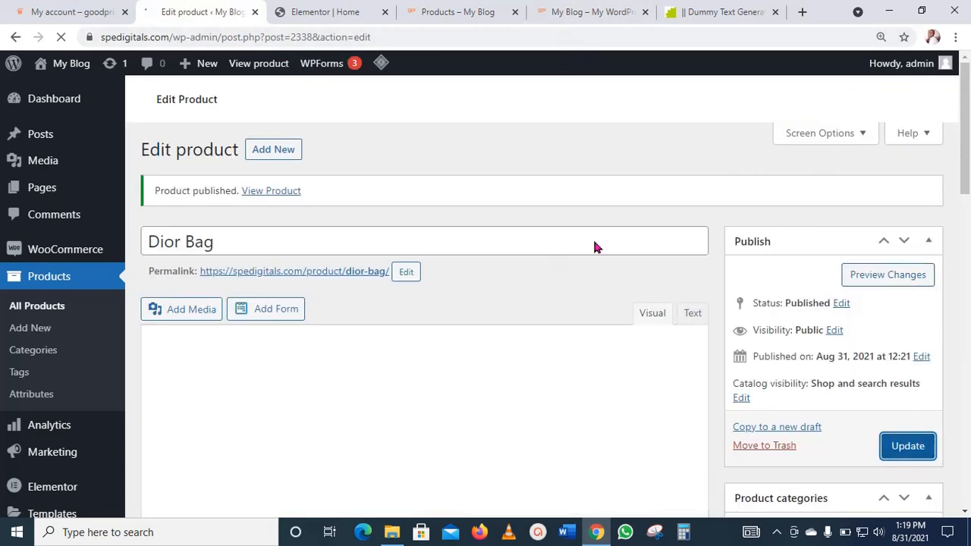
- Open the live site's home page and examine it down to the Our Featured Products section
click(610, 11)
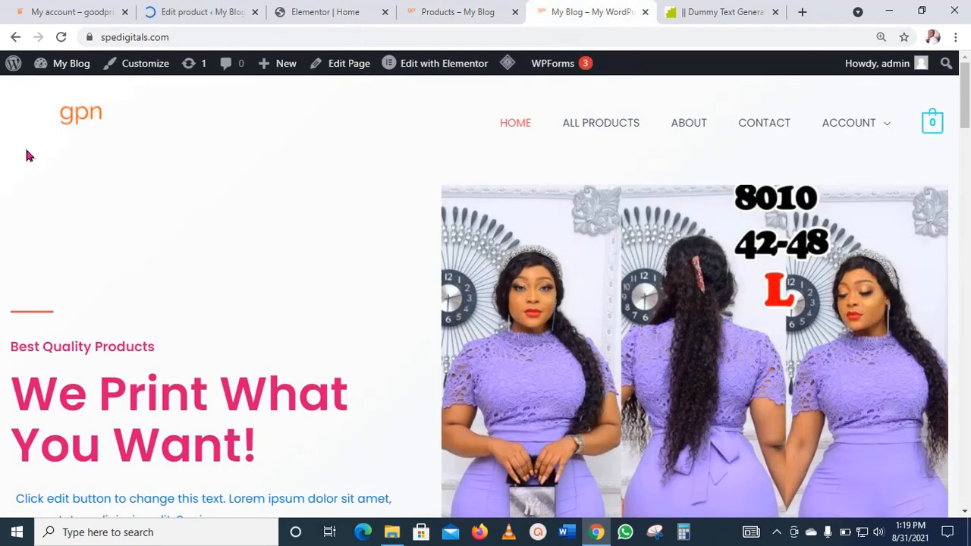
click(83, 117)
scroll(593, 296, down, 8)
scroll(592, 297, down, 15)
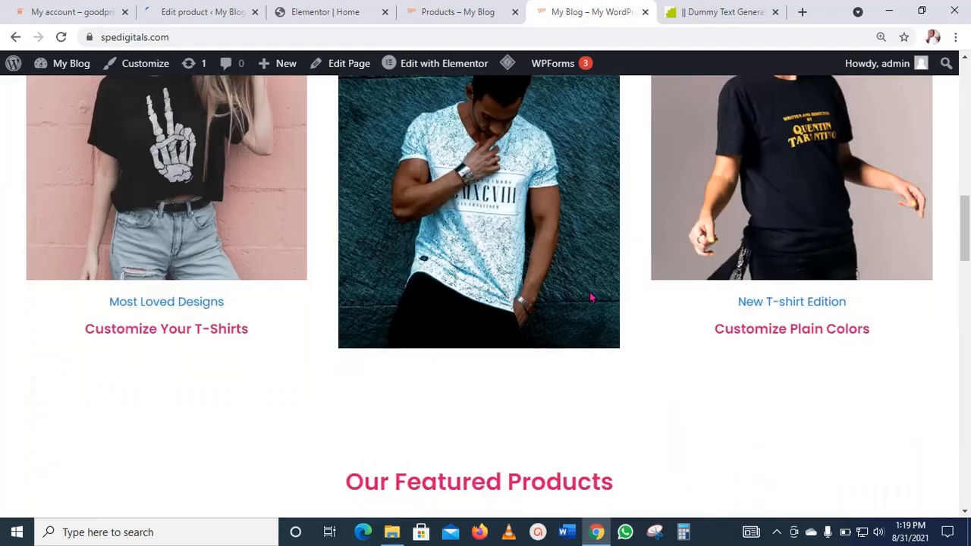
scroll(590, 297, up, 20)
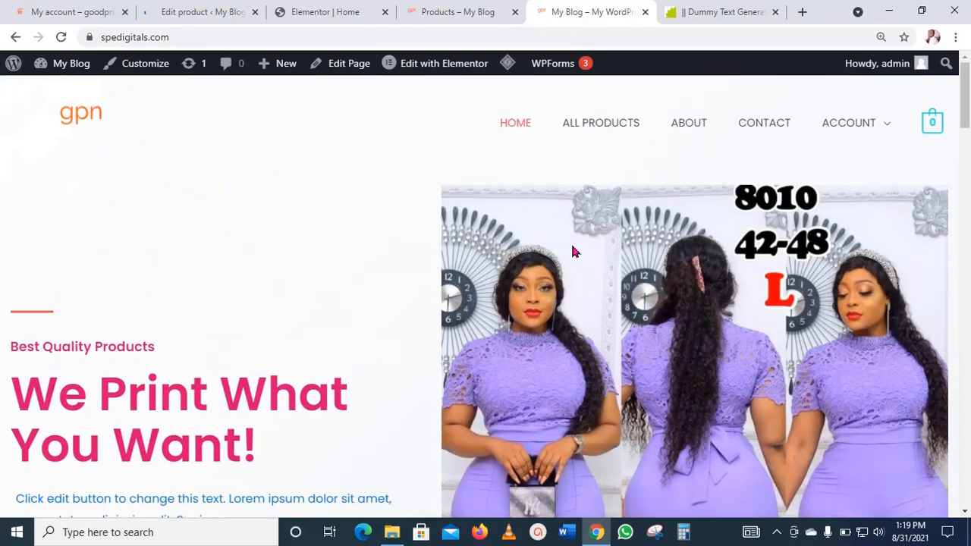
- Open the store's All Products page and check how the Dior Bag and Hermes Shoe are listed
click(620, 128)
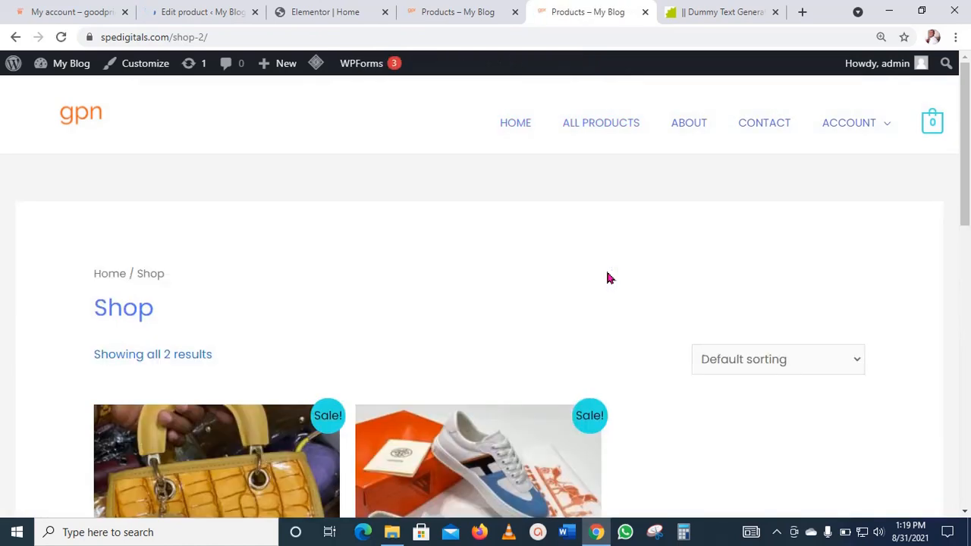
scroll(606, 278, down, 4)
scroll(606, 278, down, 2)
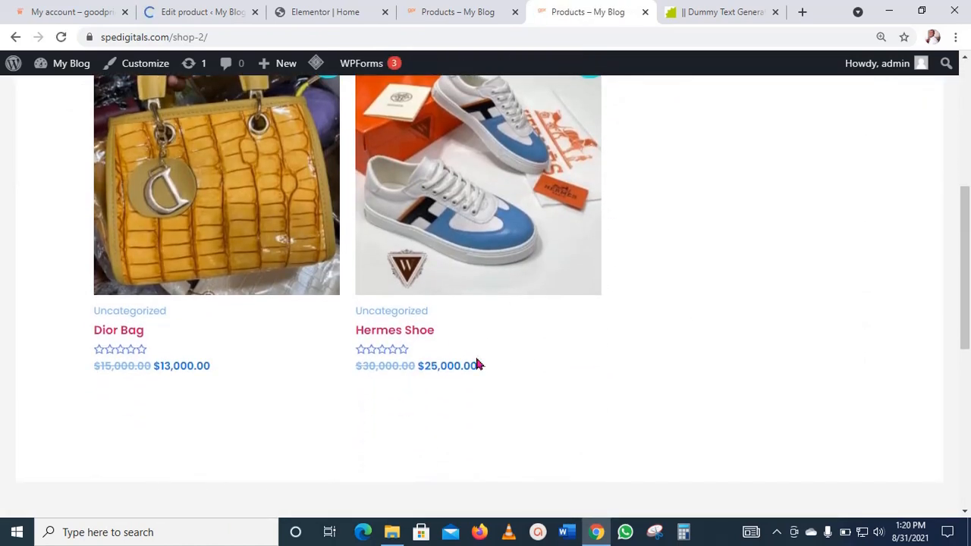
- Open the Hermes Shoe product page, raise the quantity to 2 and add the shoes to the cart
click(406, 337)
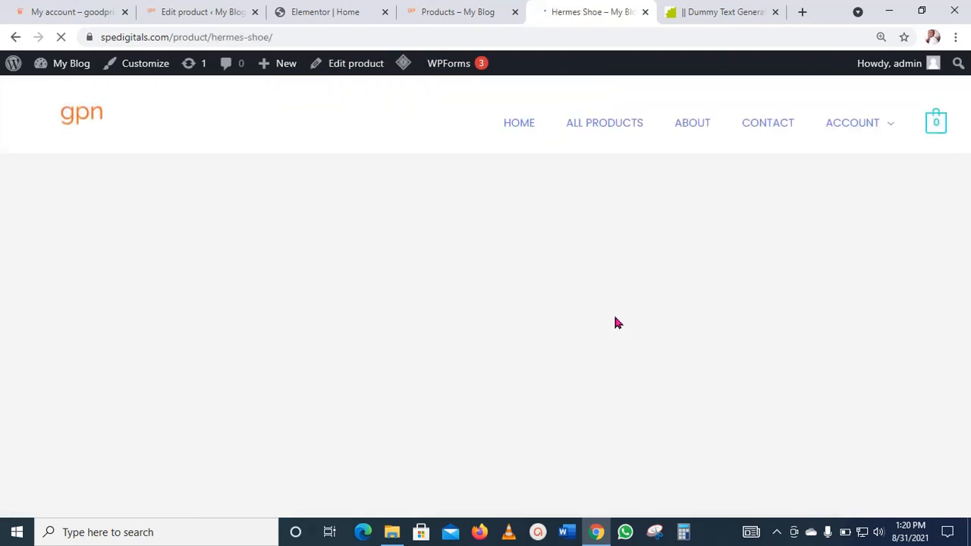
scroll(689, 321, down, 2)
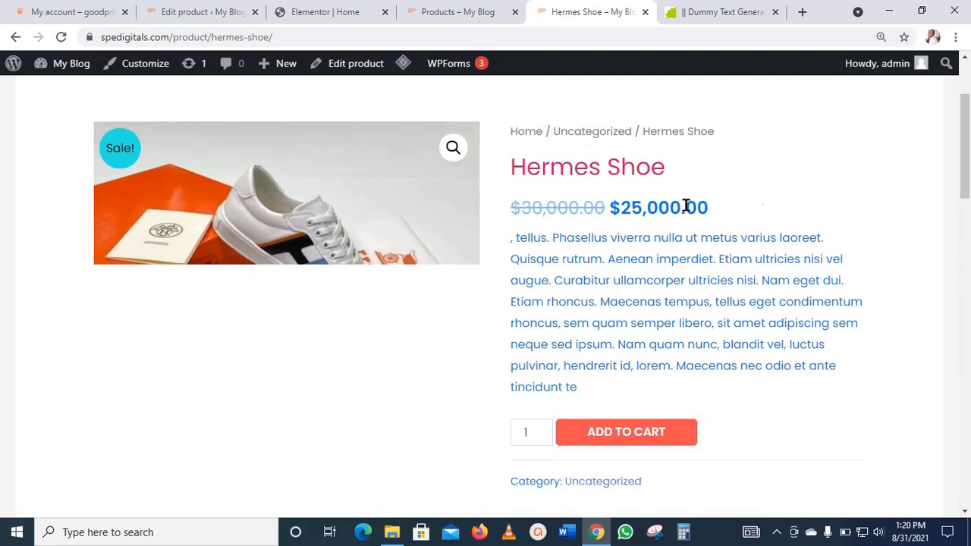
scroll(721, 213, down, 2)
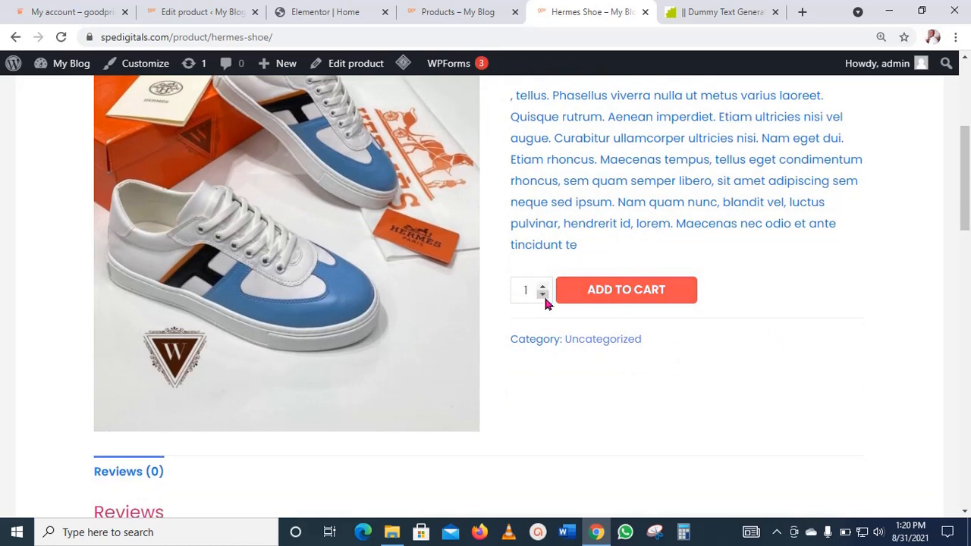
click(543, 289)
click(626, 294)
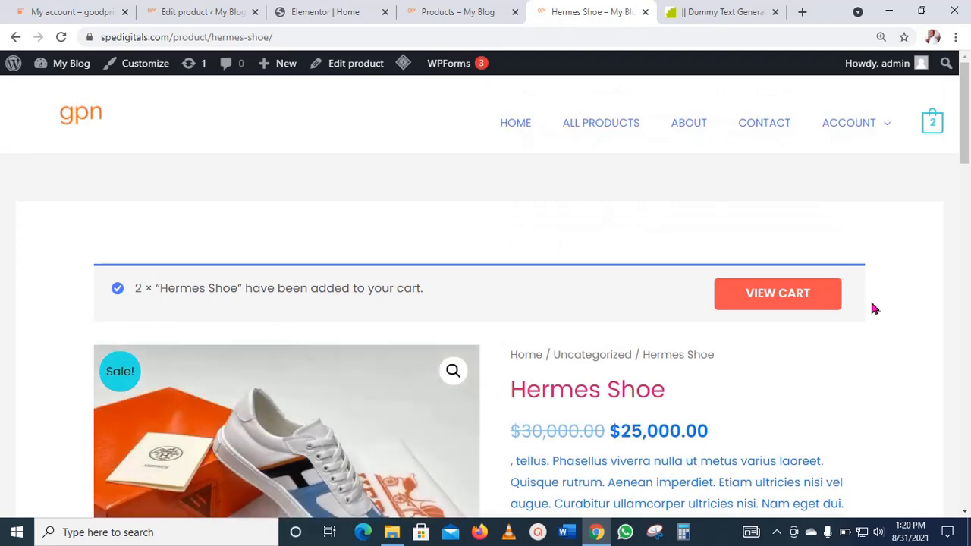
- Proceed from the cart to checkout and examine the billing details form and order summary
scroll(872, 307, down, 1)
click(808, 232)
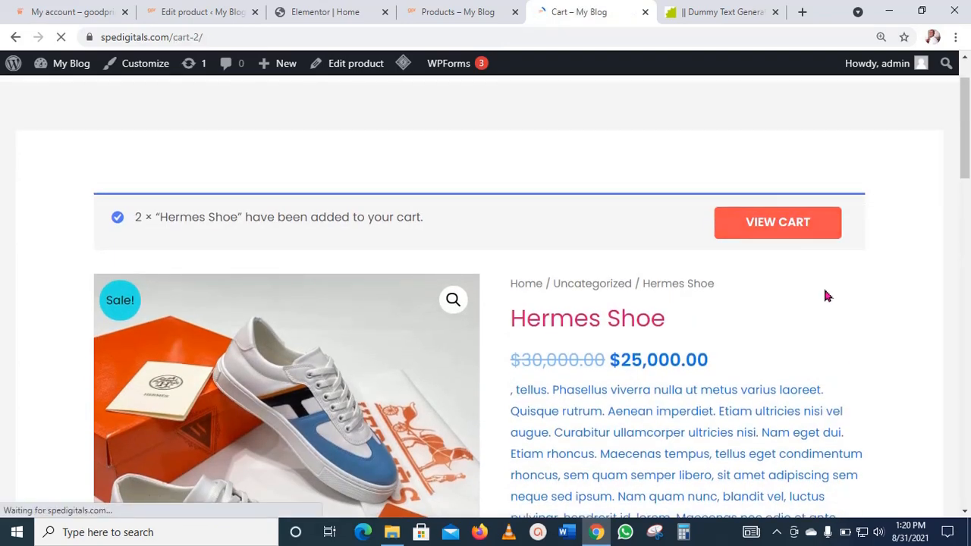
scroll(788, 318, down, 5)
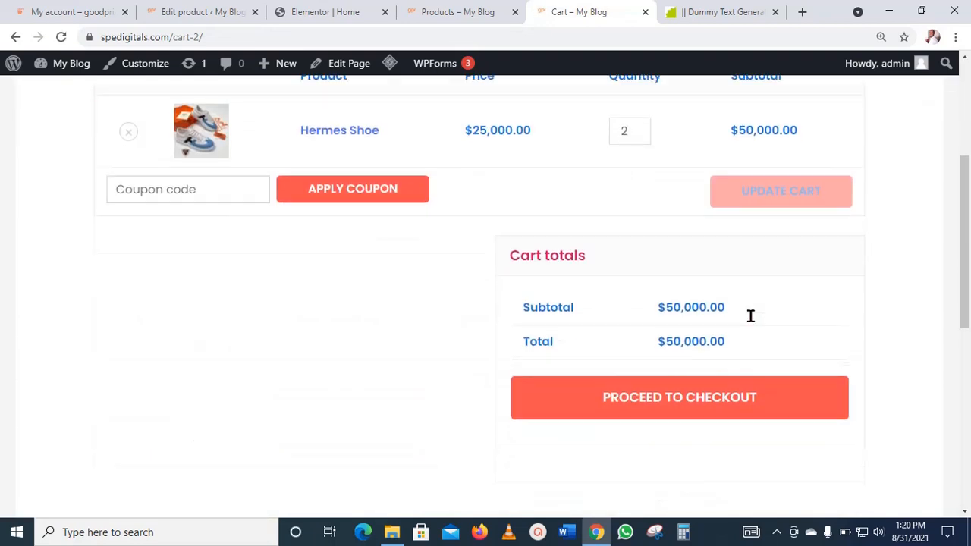
click(623, 296)
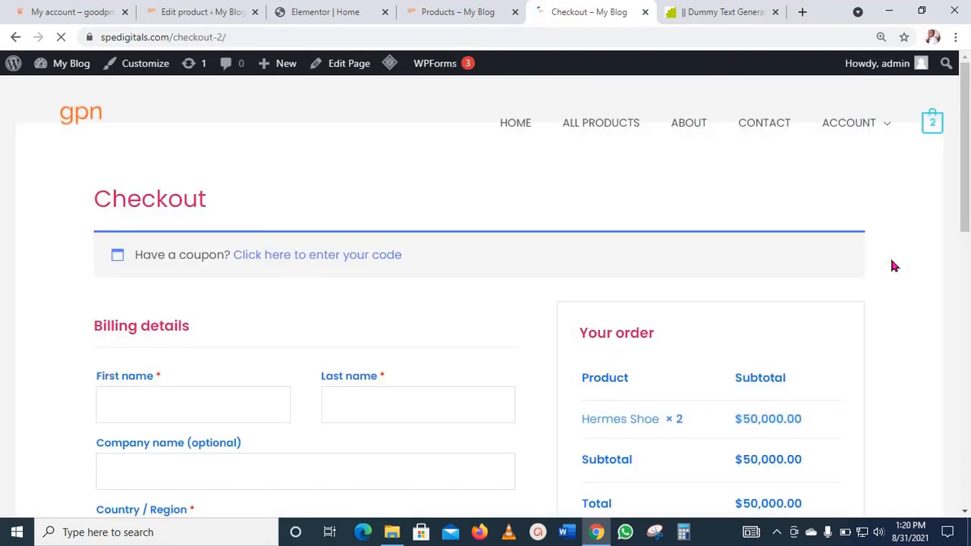
scroll(809, 300, down, 1)
scroll(809, 300, down, 3)
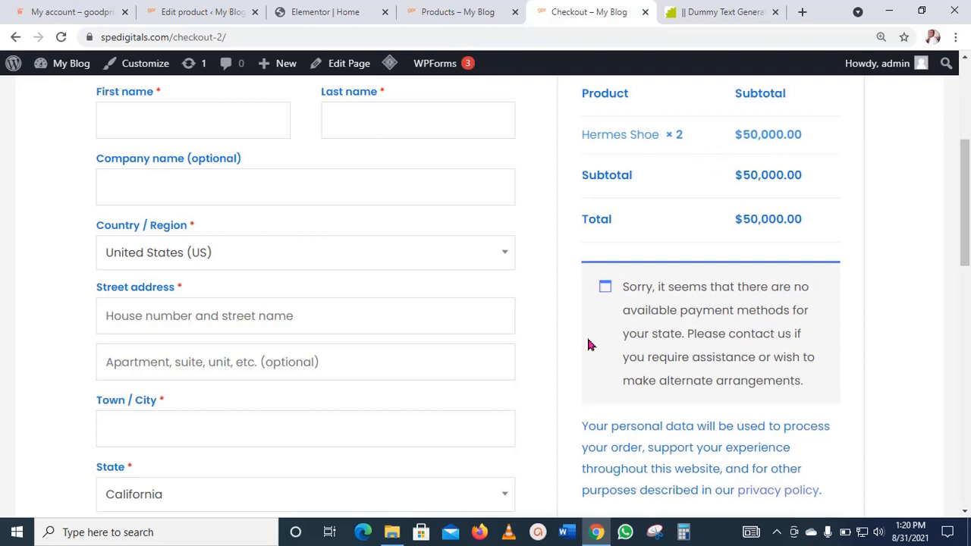
scroll(730, 358, up, 3)
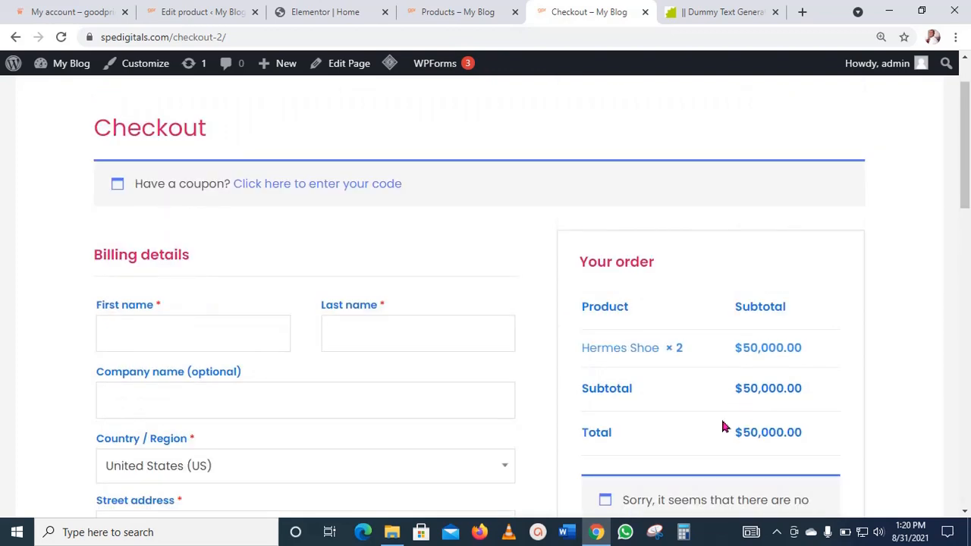
- Return to the Dior Bag's editing page and examine its categories, prices, short description and Astra settings
click(216, 10)
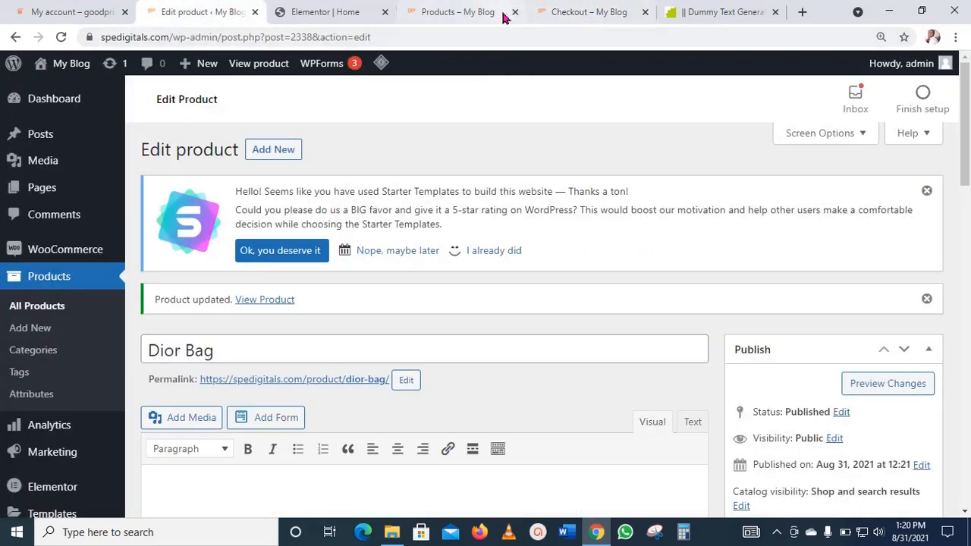
scroll(757, 336, down, 9)
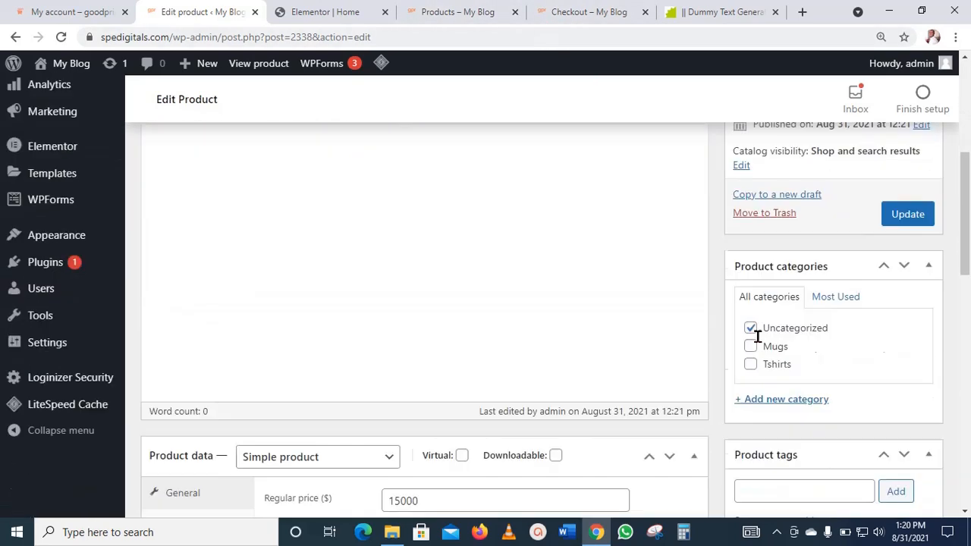
scroll(756, 341, down, 1)
scroll(756, 341, up, 3)
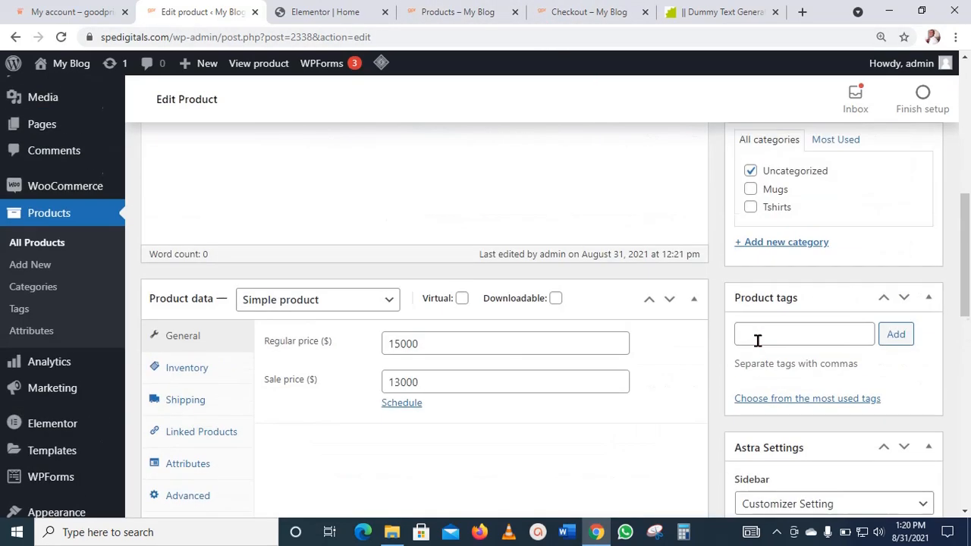
scroll(773, 334, up, 3)
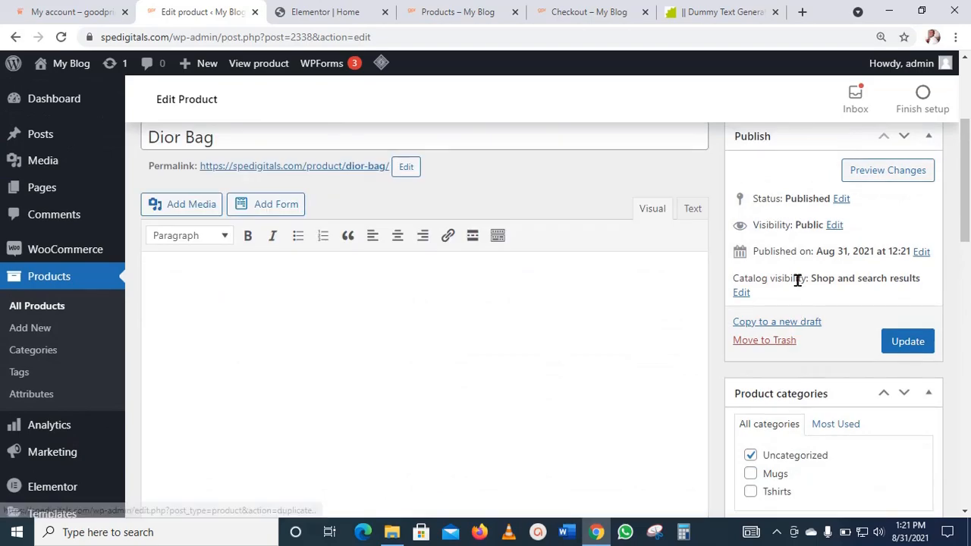
scroll(797, 277, down, 7)
scroll(808, 392, down, 3)
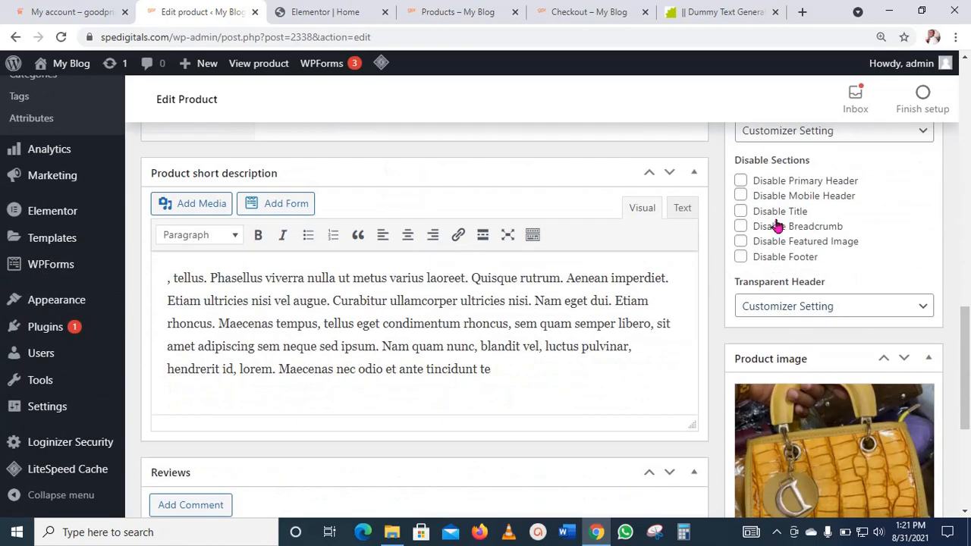
scroll(722, 186, up, 3)
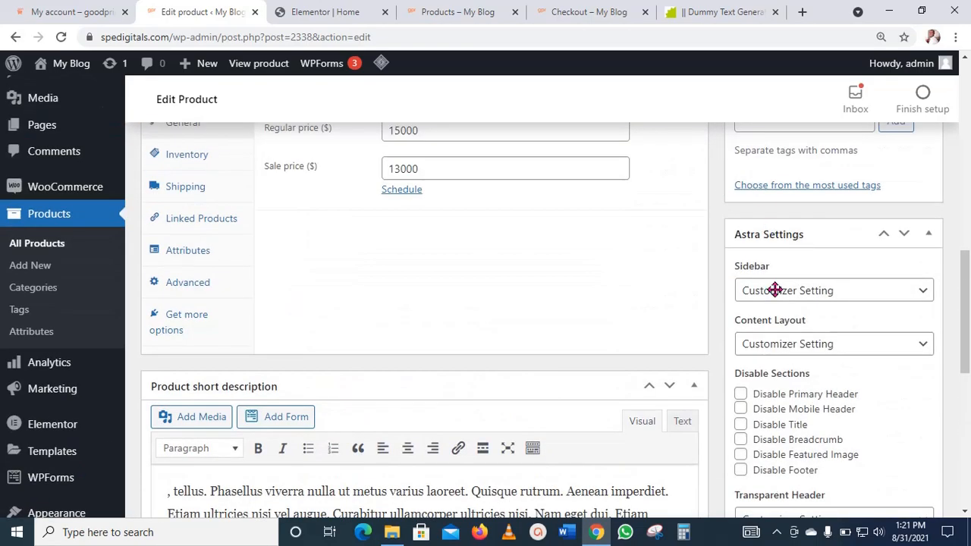
scroll(781, 316, down, 2)
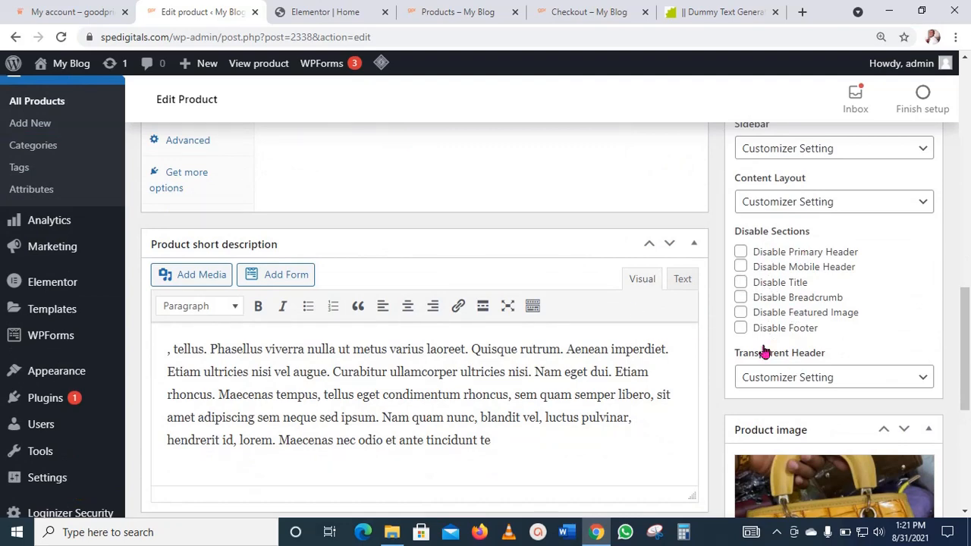
scroll(622, 343, up, 4)
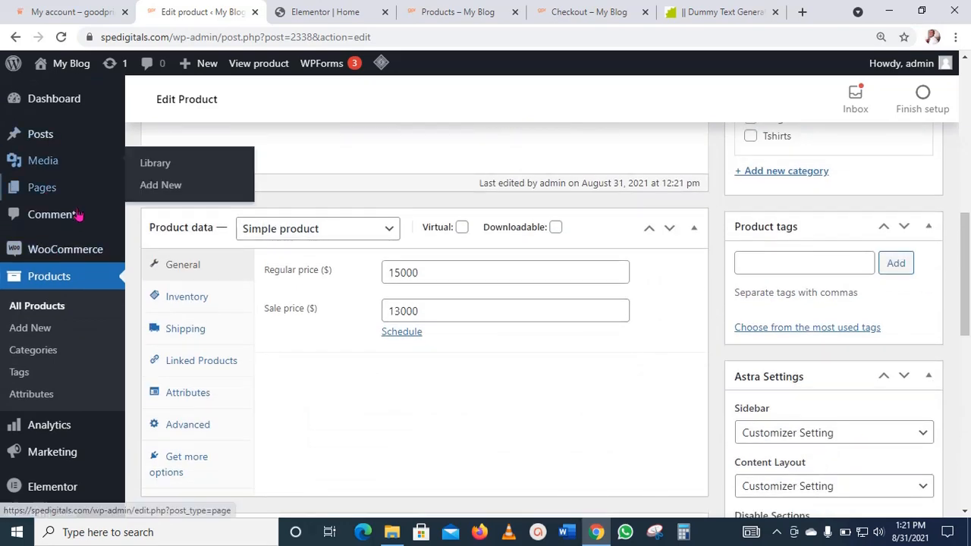
- Return from the checkout page to the live site's home page
click(592, 12)
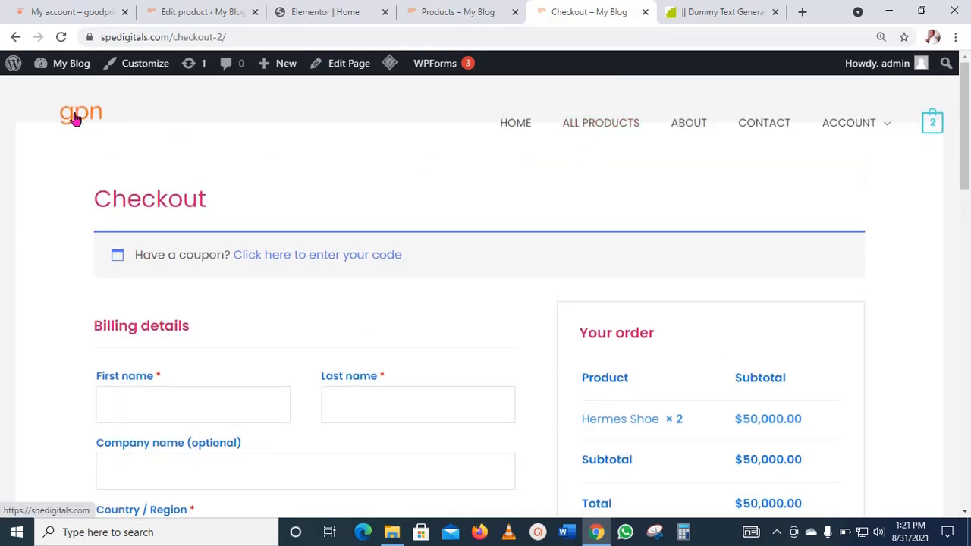
click(75, 119)
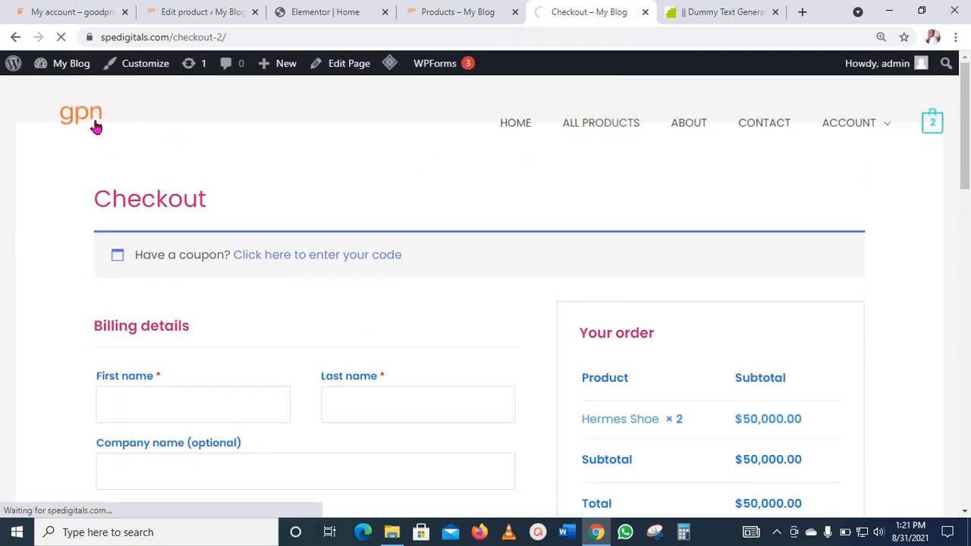